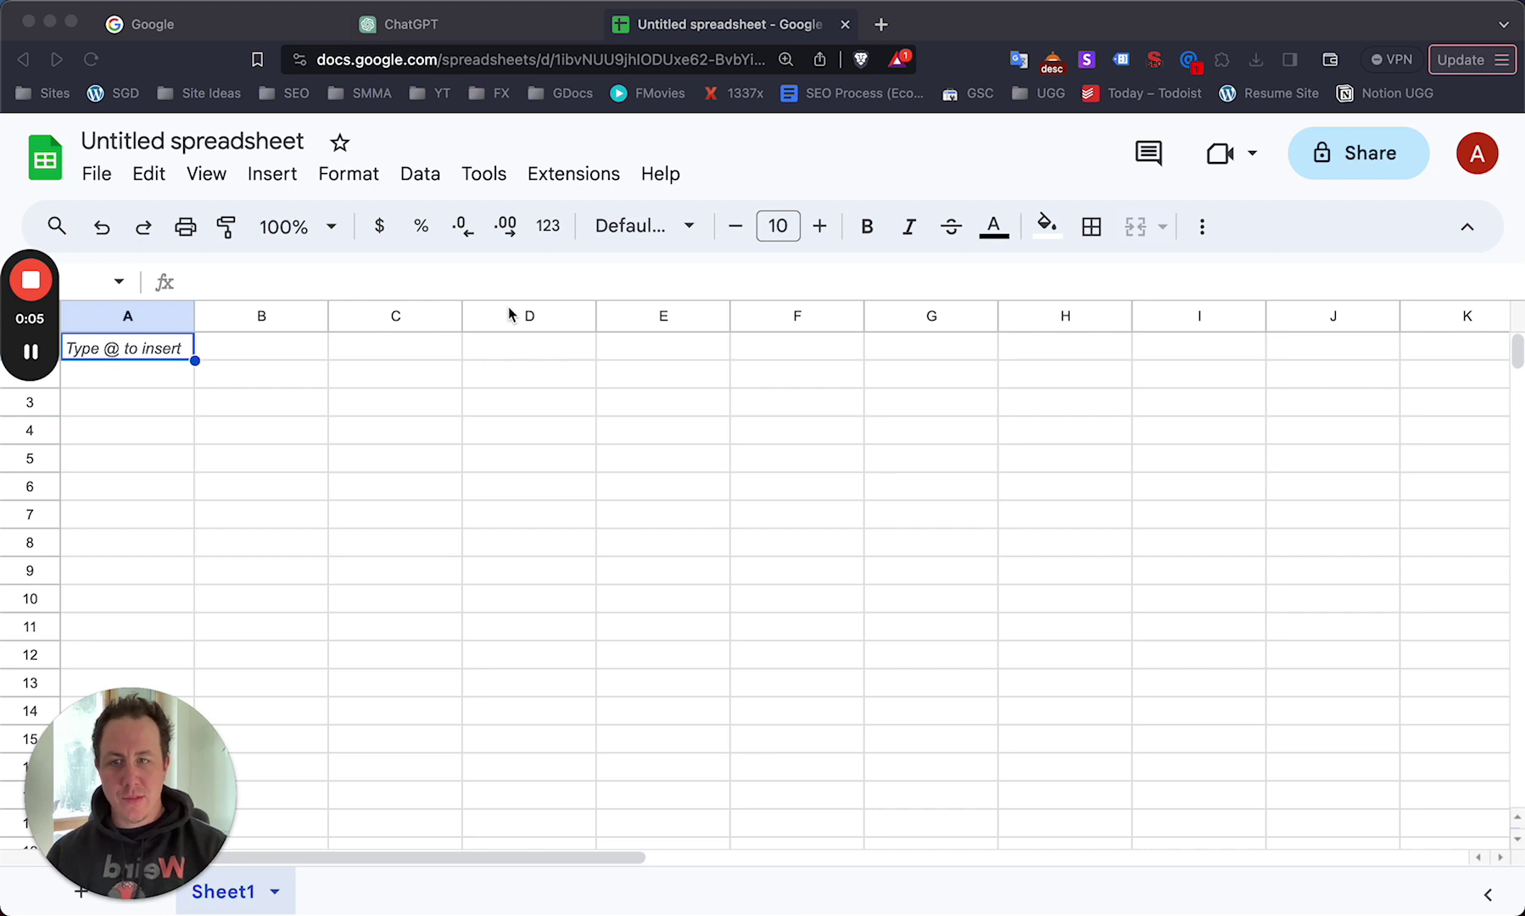
# Glance at the ChatGPT chat, return to the blank spreadsheet, and open a new browser tab.
pyautogui.click(183, 31)
pyautogui.click(482, 30)
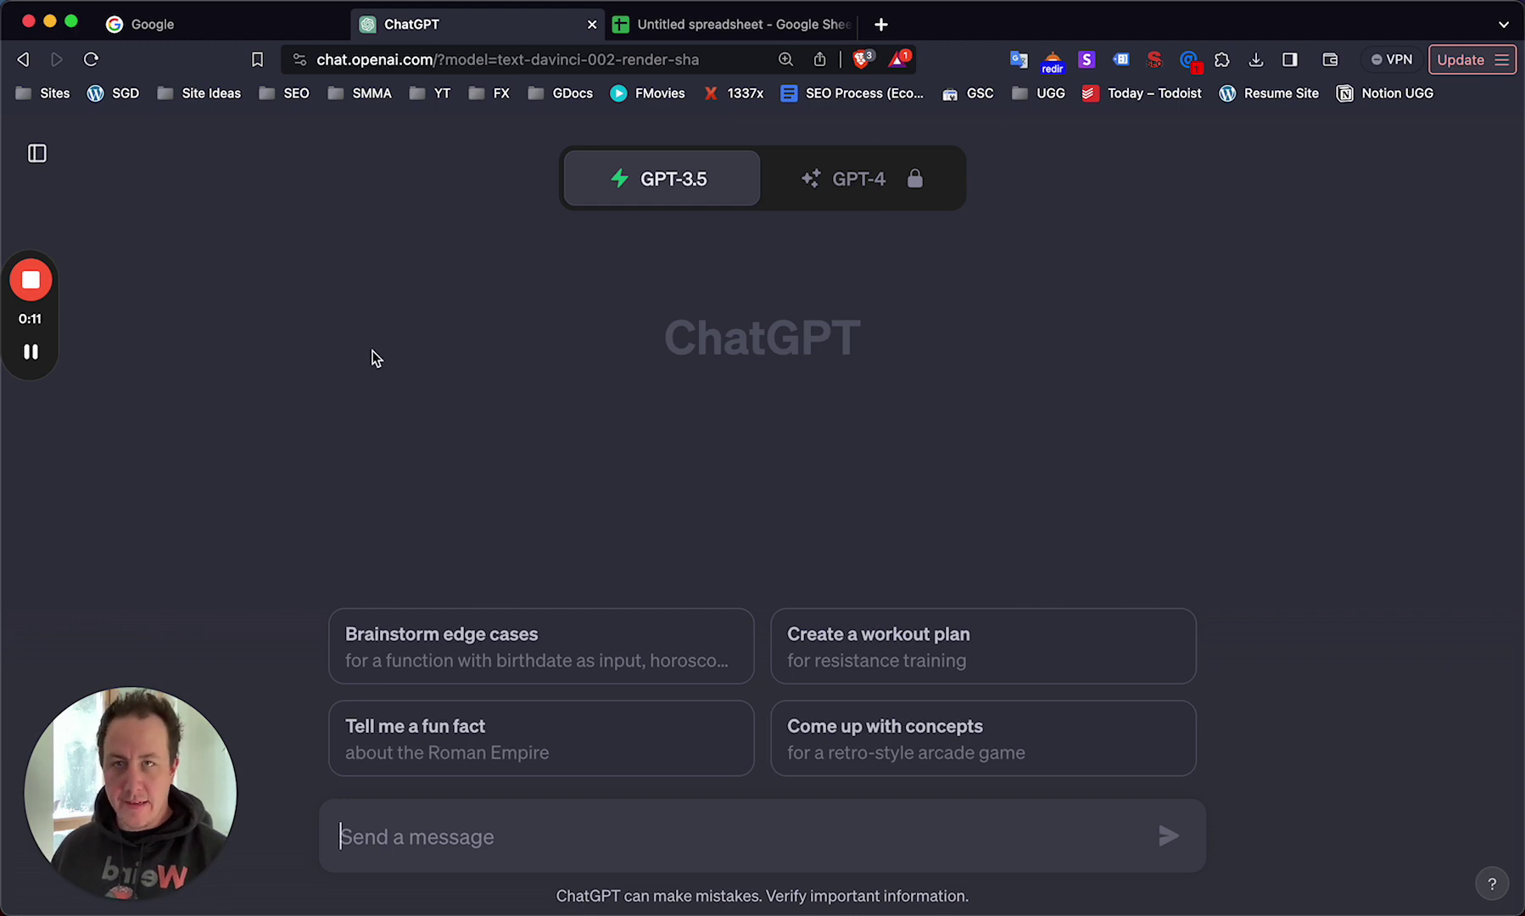
pyautogui.click(691, 27)
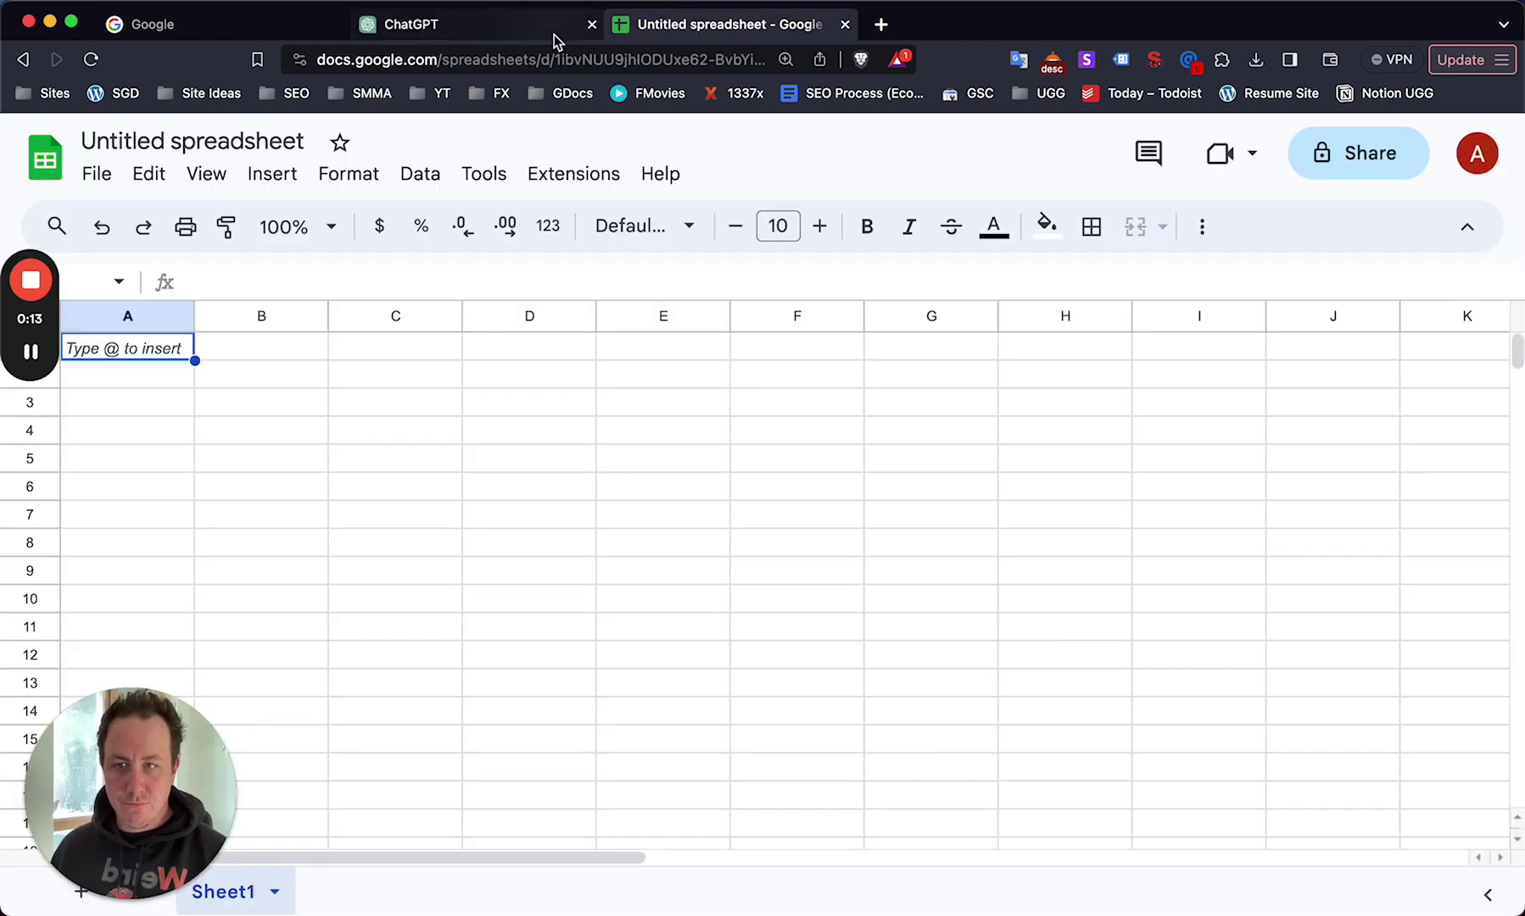
pyautogui.press('super+t')
# Load semrush.com by typing 'sem' in the address bar, then move to the empty ChatGPT chat.
pyautogui.write('semrush.com')
pyautogui.press('Return')
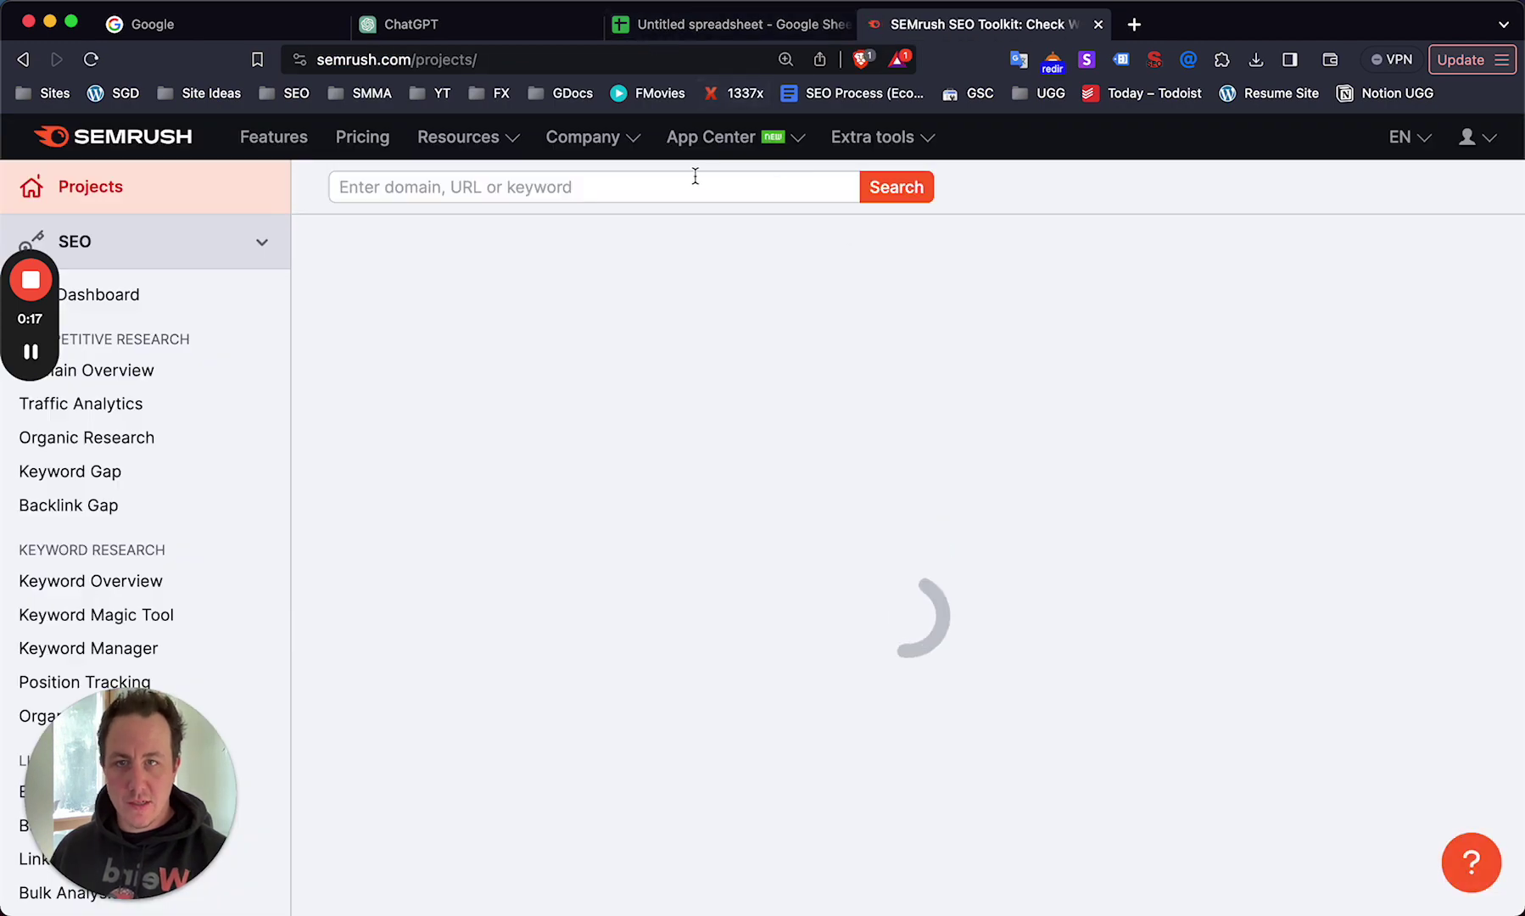
pyautogui.click(688, 187)
pyautogui.click(1028, 238)
pyautogui.click(735, 26)
pyautogui.click(400, 34)
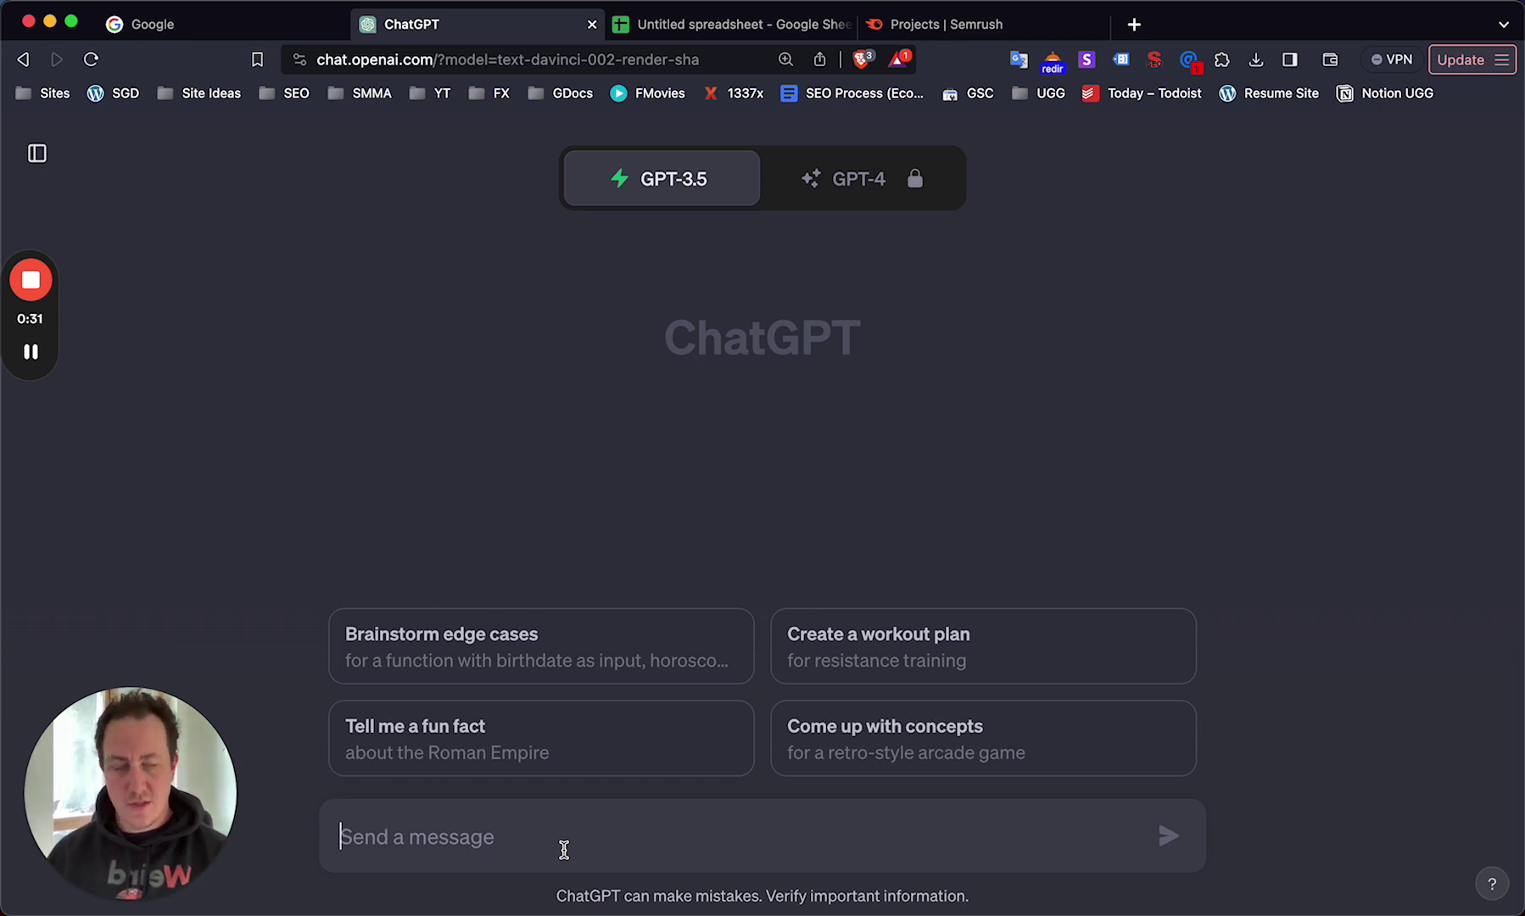
# Ask ChatGPT to 'give me 10 random niches for a website' and scroll through the reply.
pyautogui.write('give me 10 random niches ')
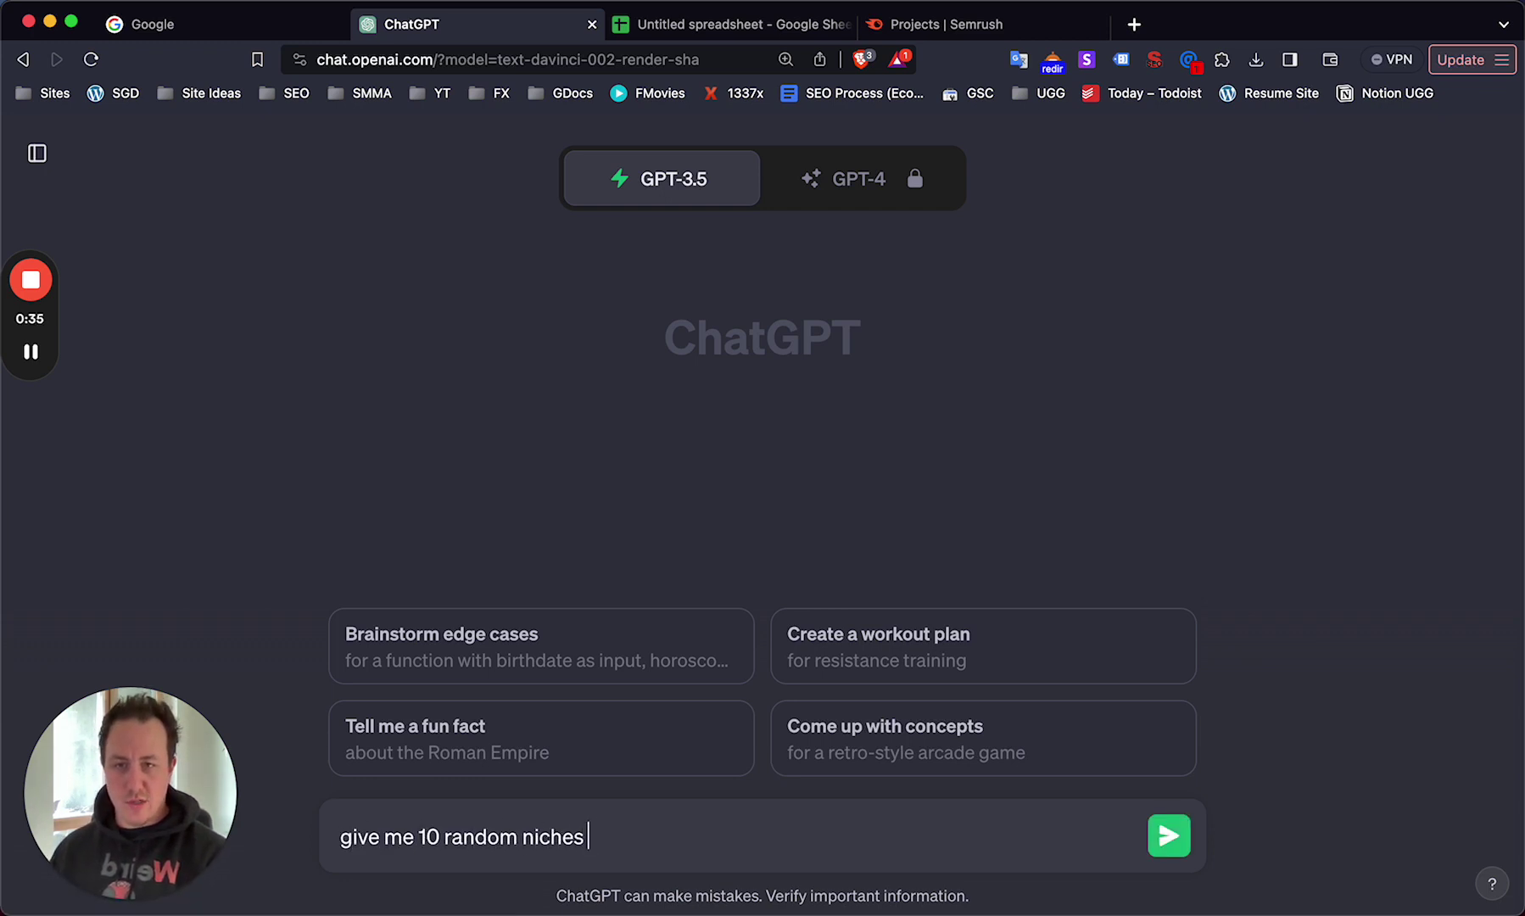
pyautogui.write('for a website')
pyautogui.press('Return')
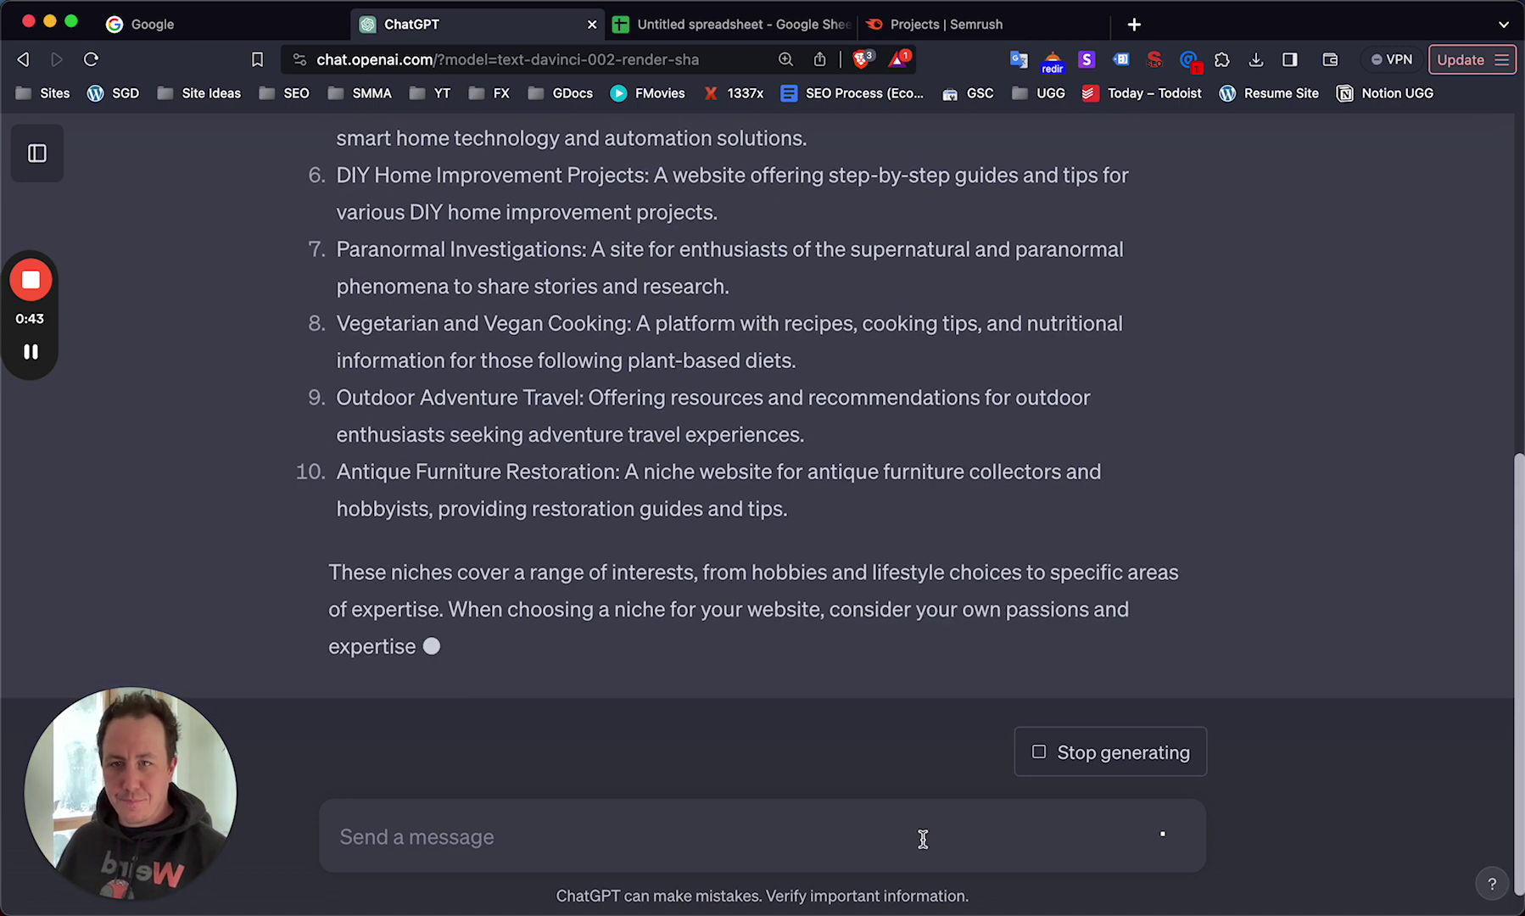
pyautogui.scroll(5, 544, 514)
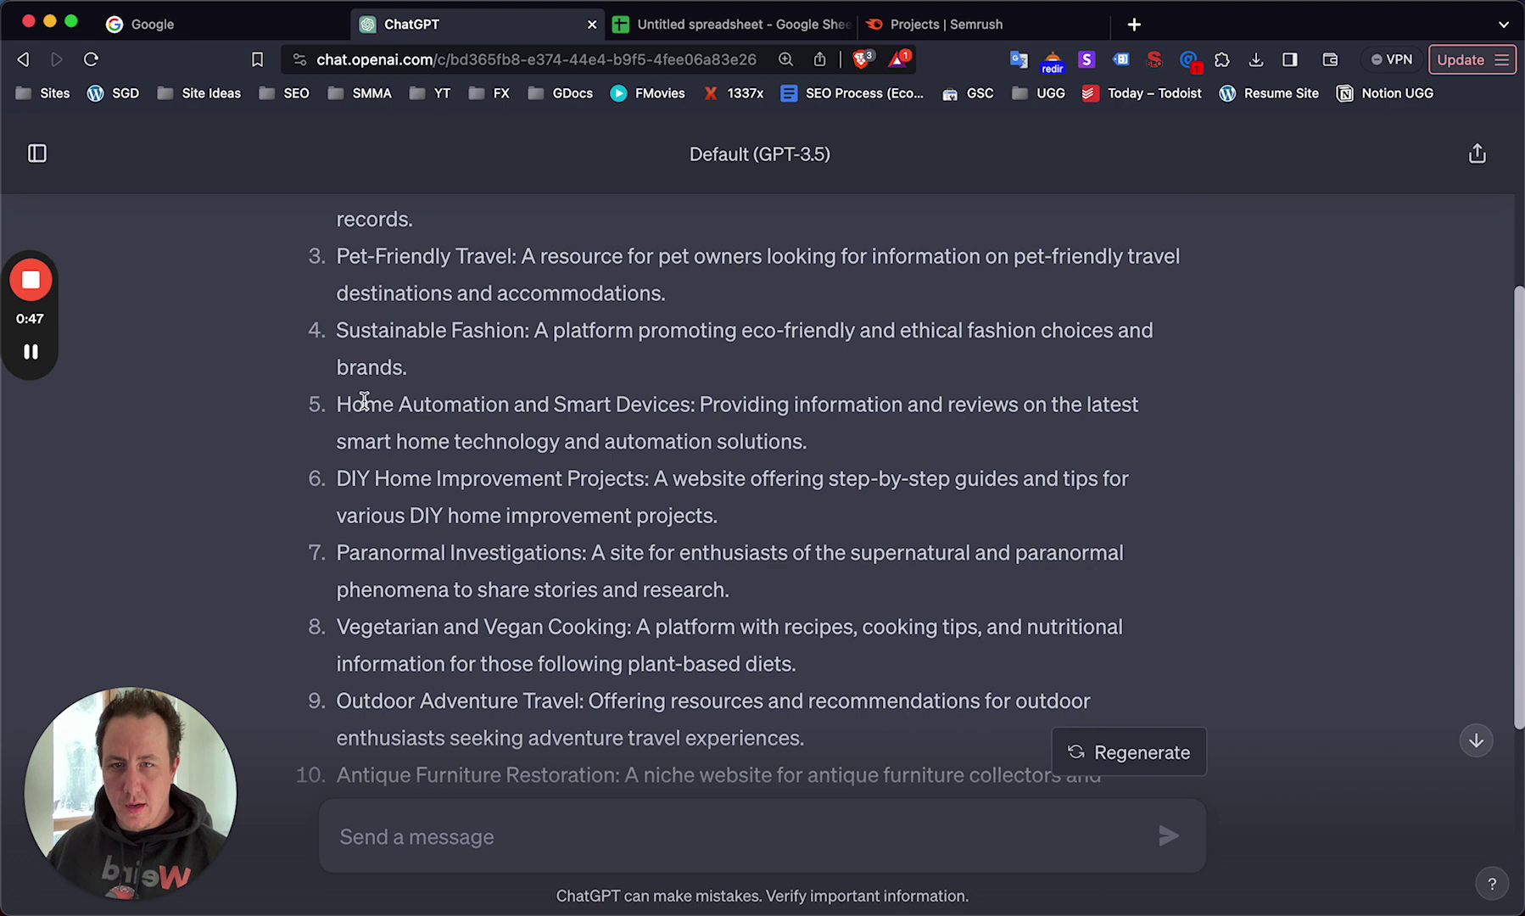
pyautogui.scroll(-5, 484, 721)
# Ask ChatGPT for 10 broad home automation topics usable as content silos.
pyautogui.write('c')
pyautogui.press('BackSpace')
pyautogui.write('can you give me 10 home auto')
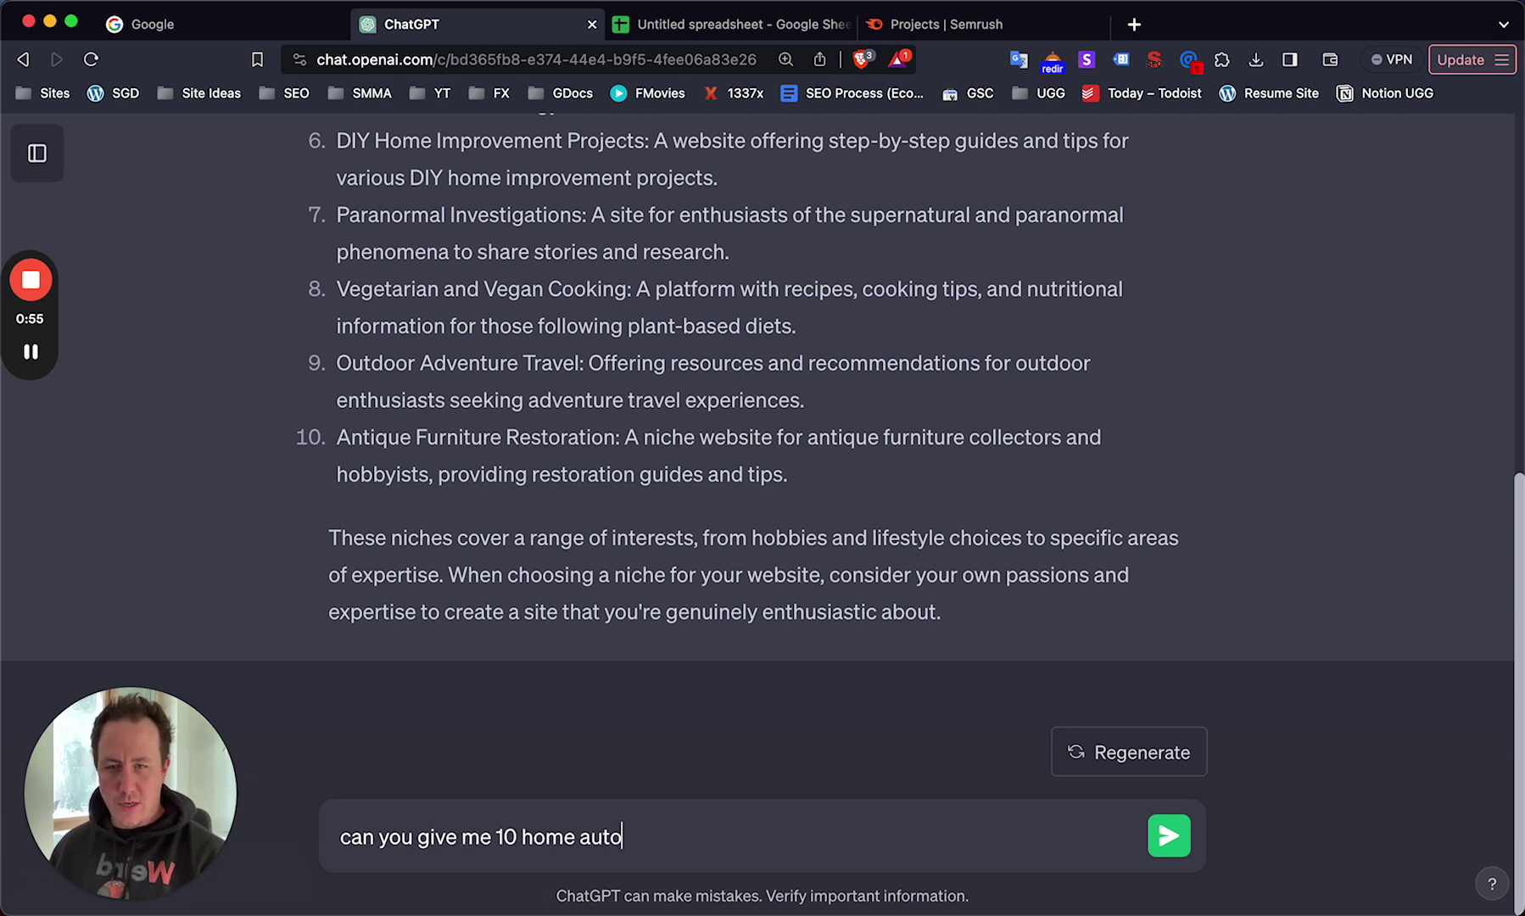
pyautogui.write('mation')
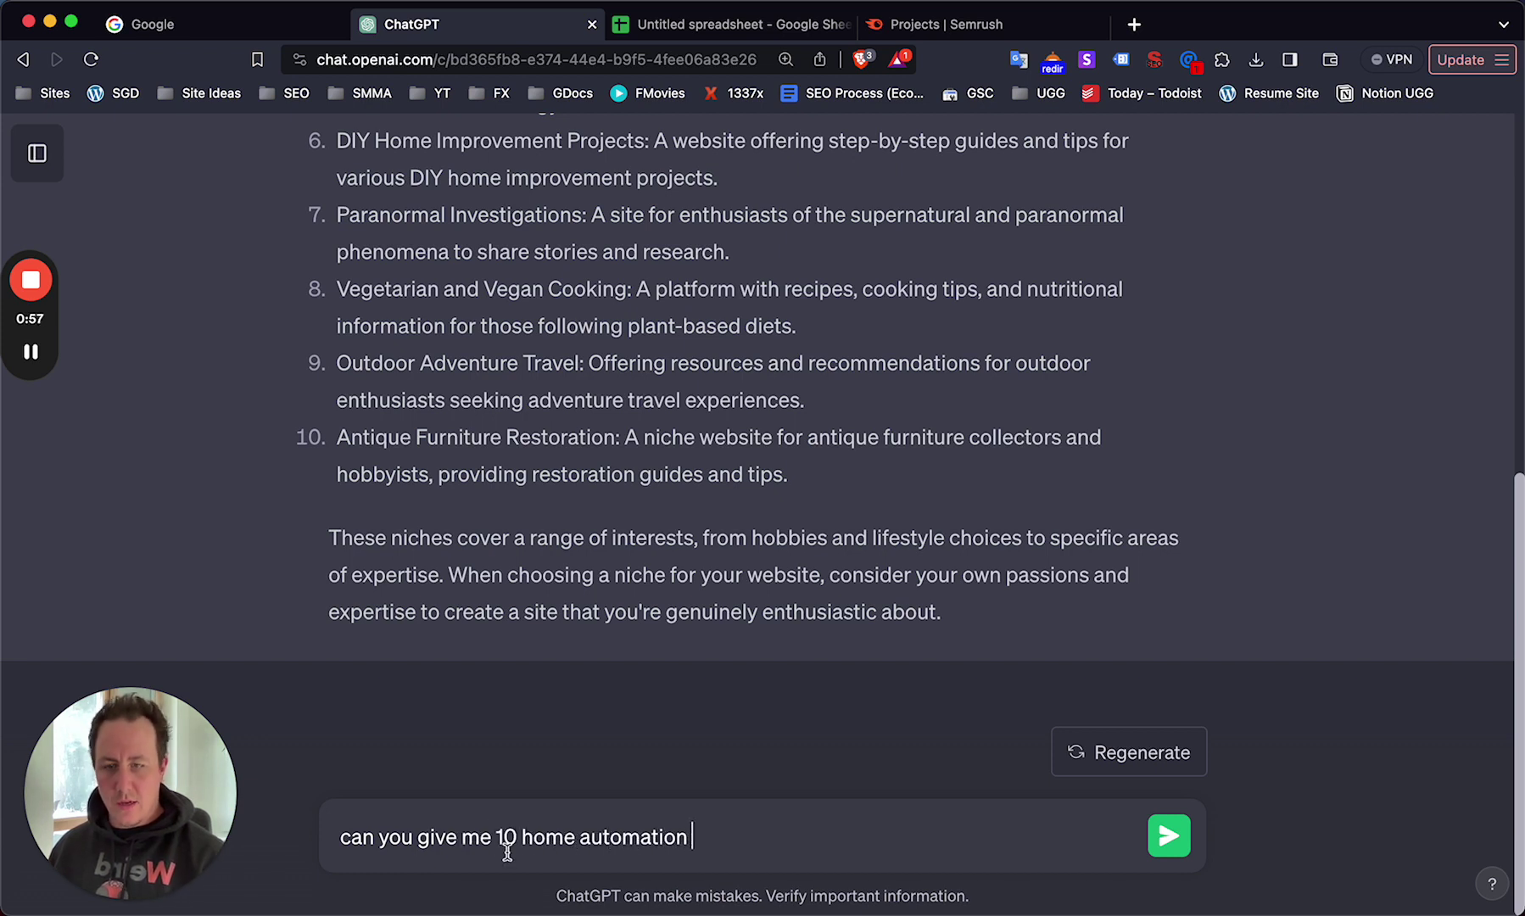
pyautogui.write(' broad')
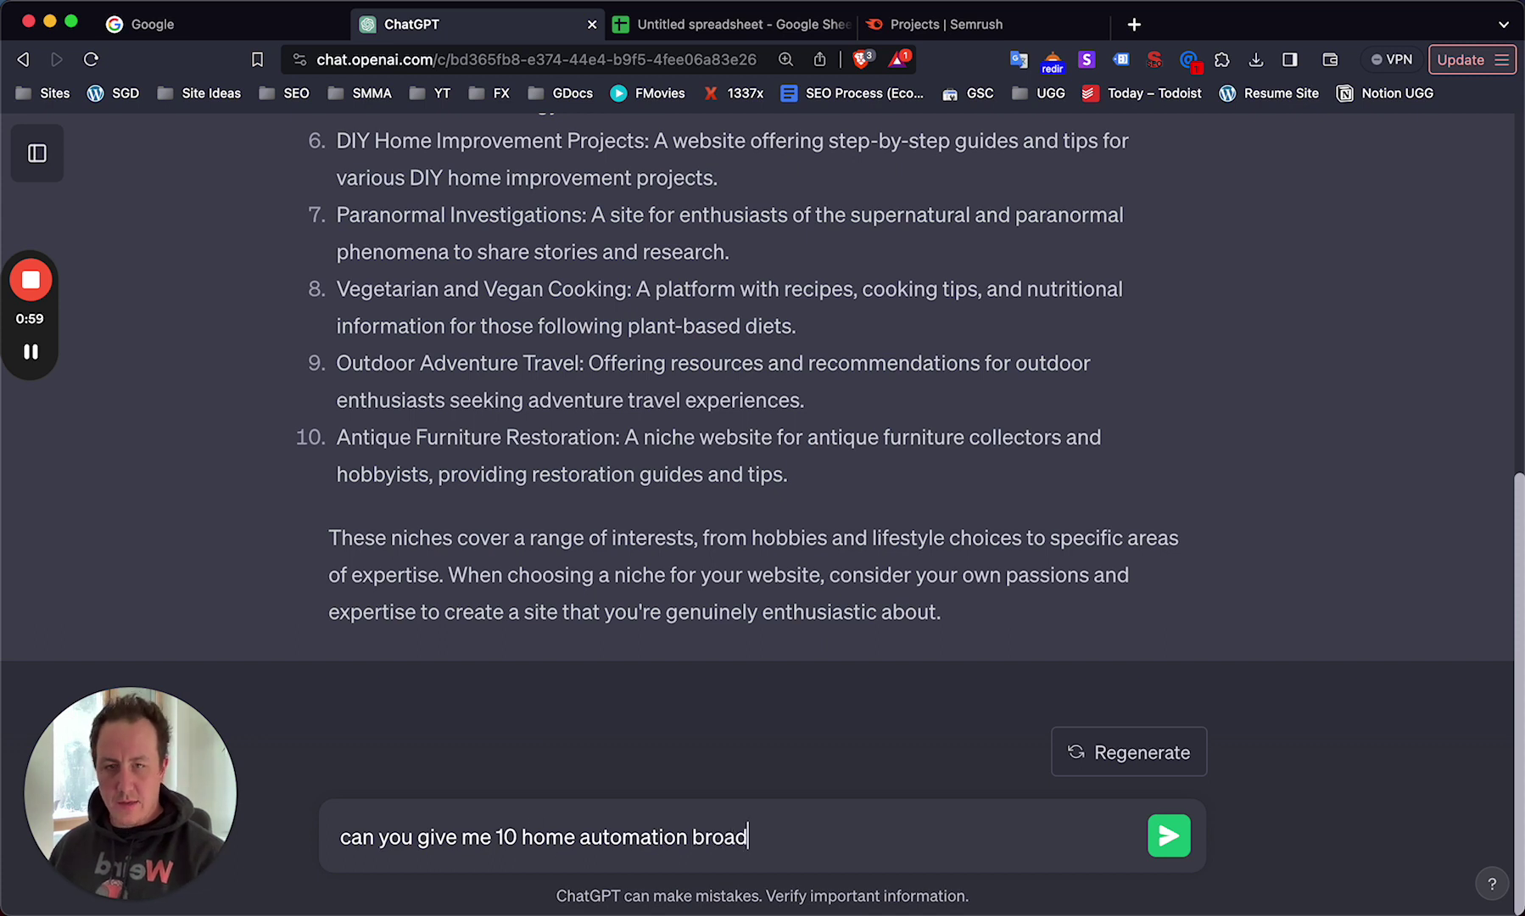
pyautogui.write(' topics that i can use ')
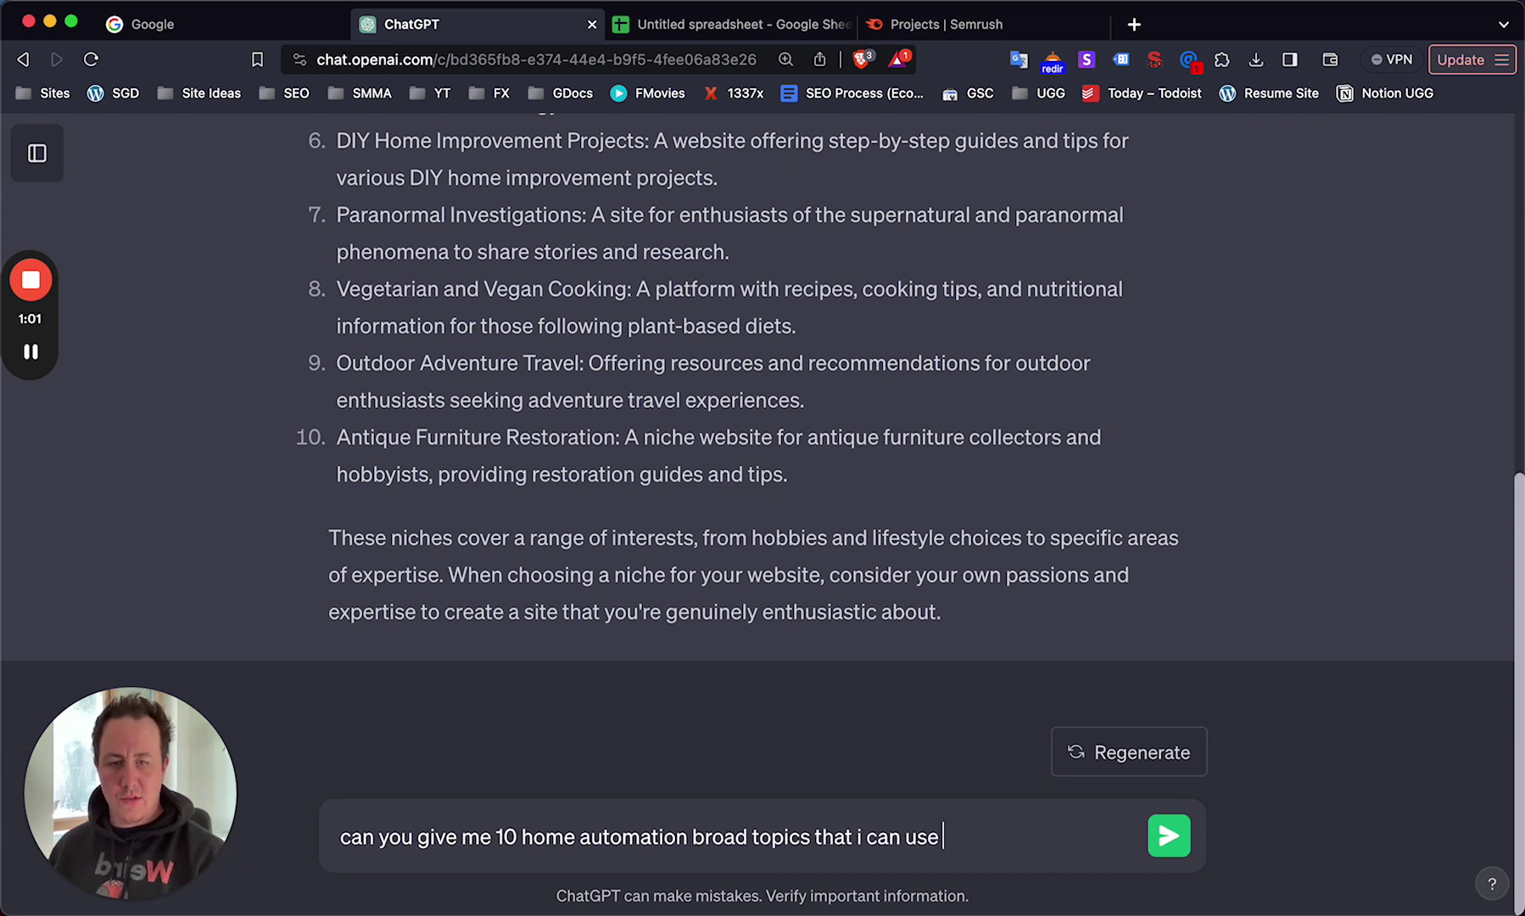
pyautogui.write('for content silos for m')
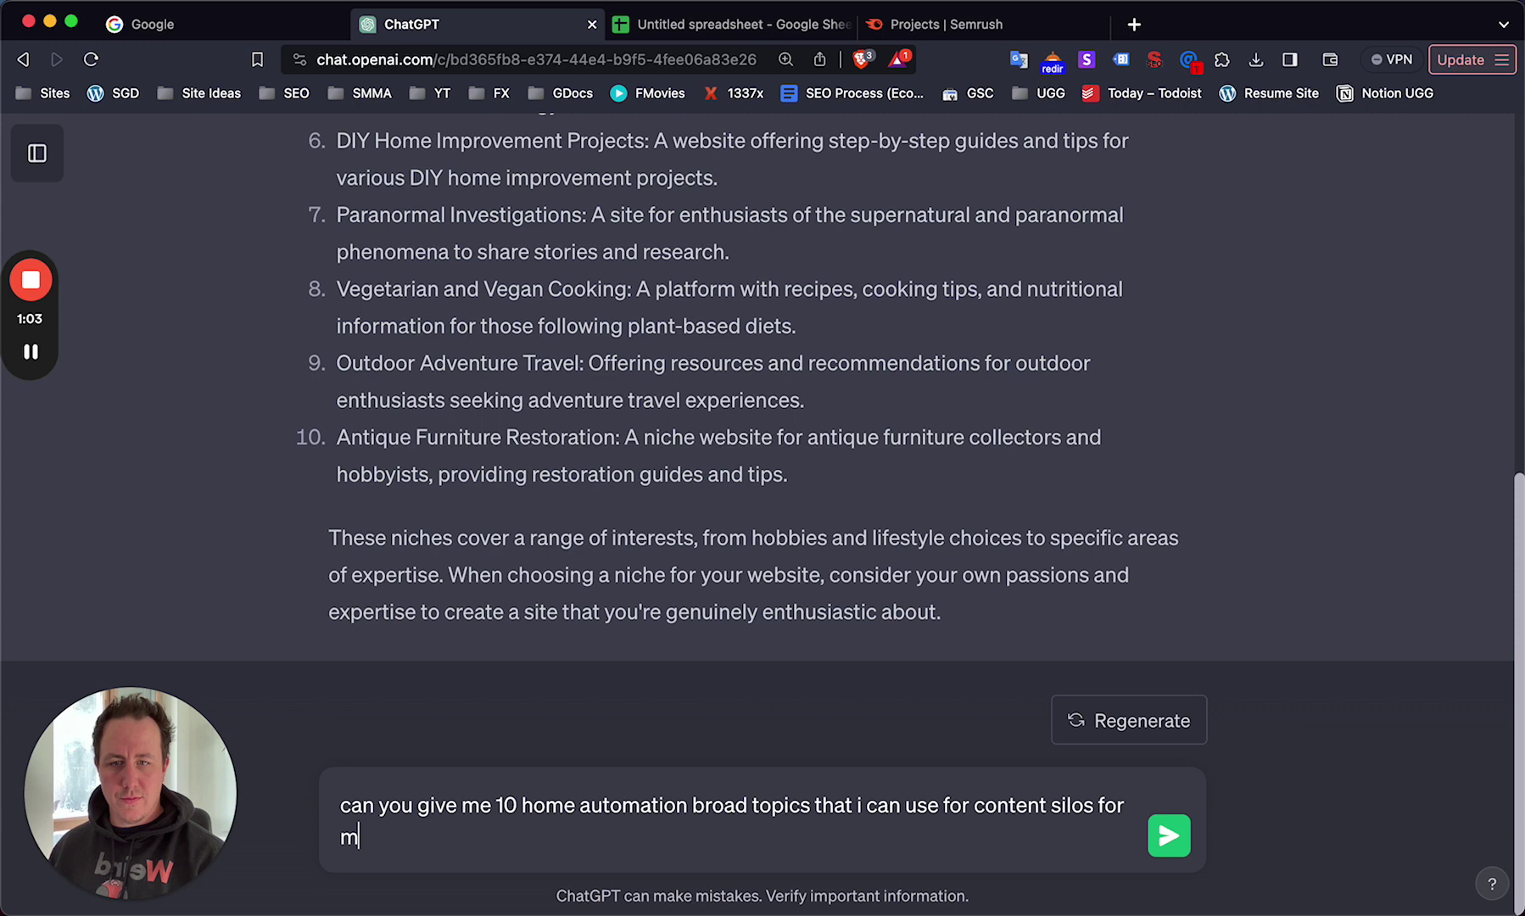
pyautogui.write('y home automation websit')
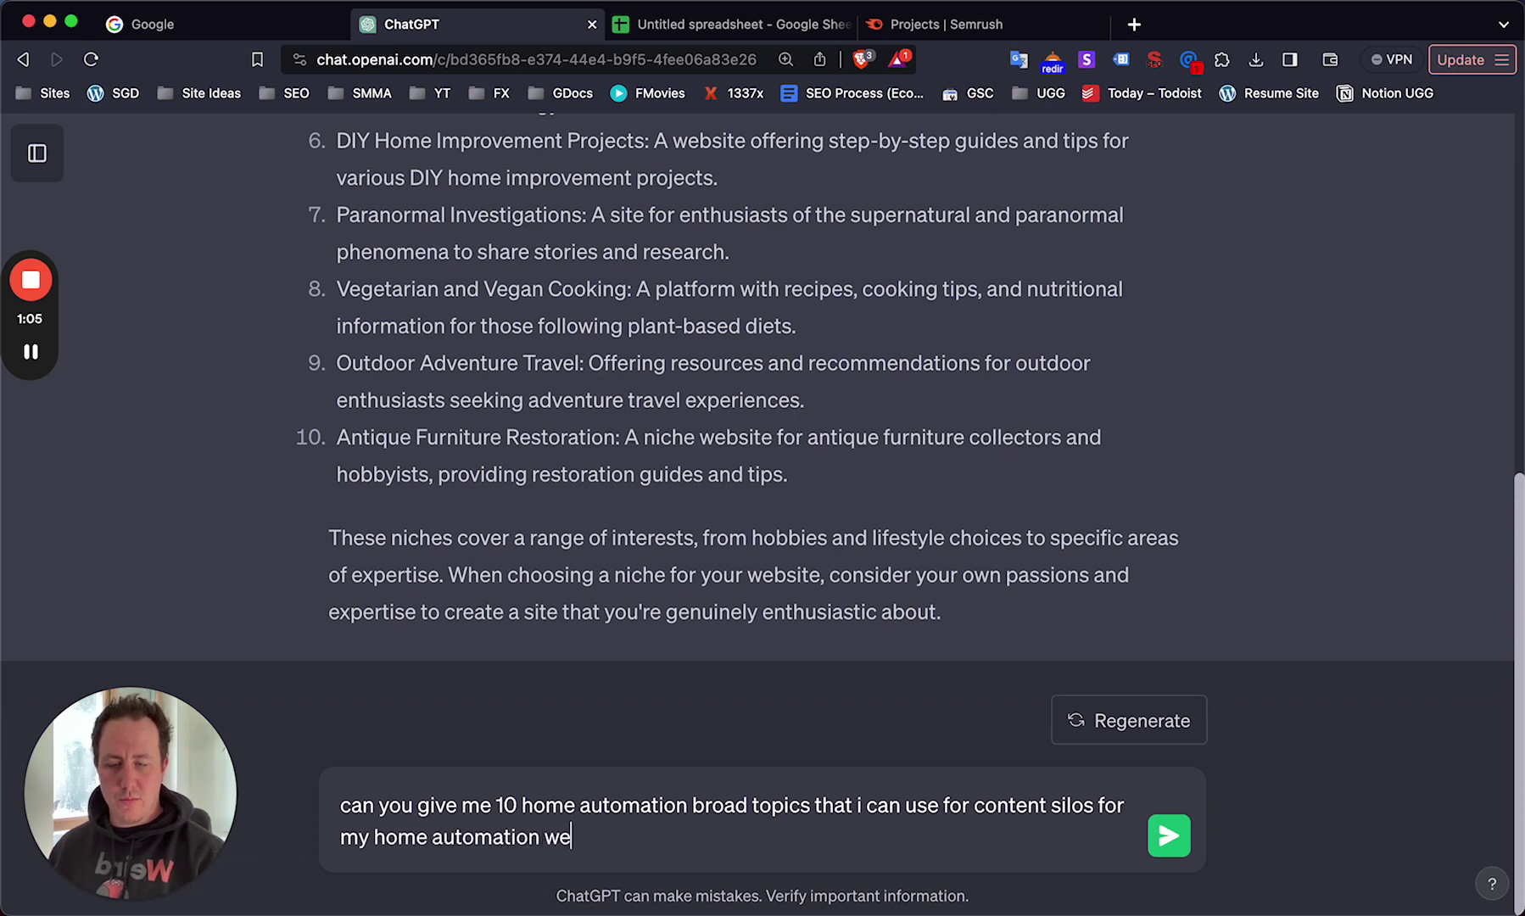
pyautogui.write('e')
pyautogui.press('Return')
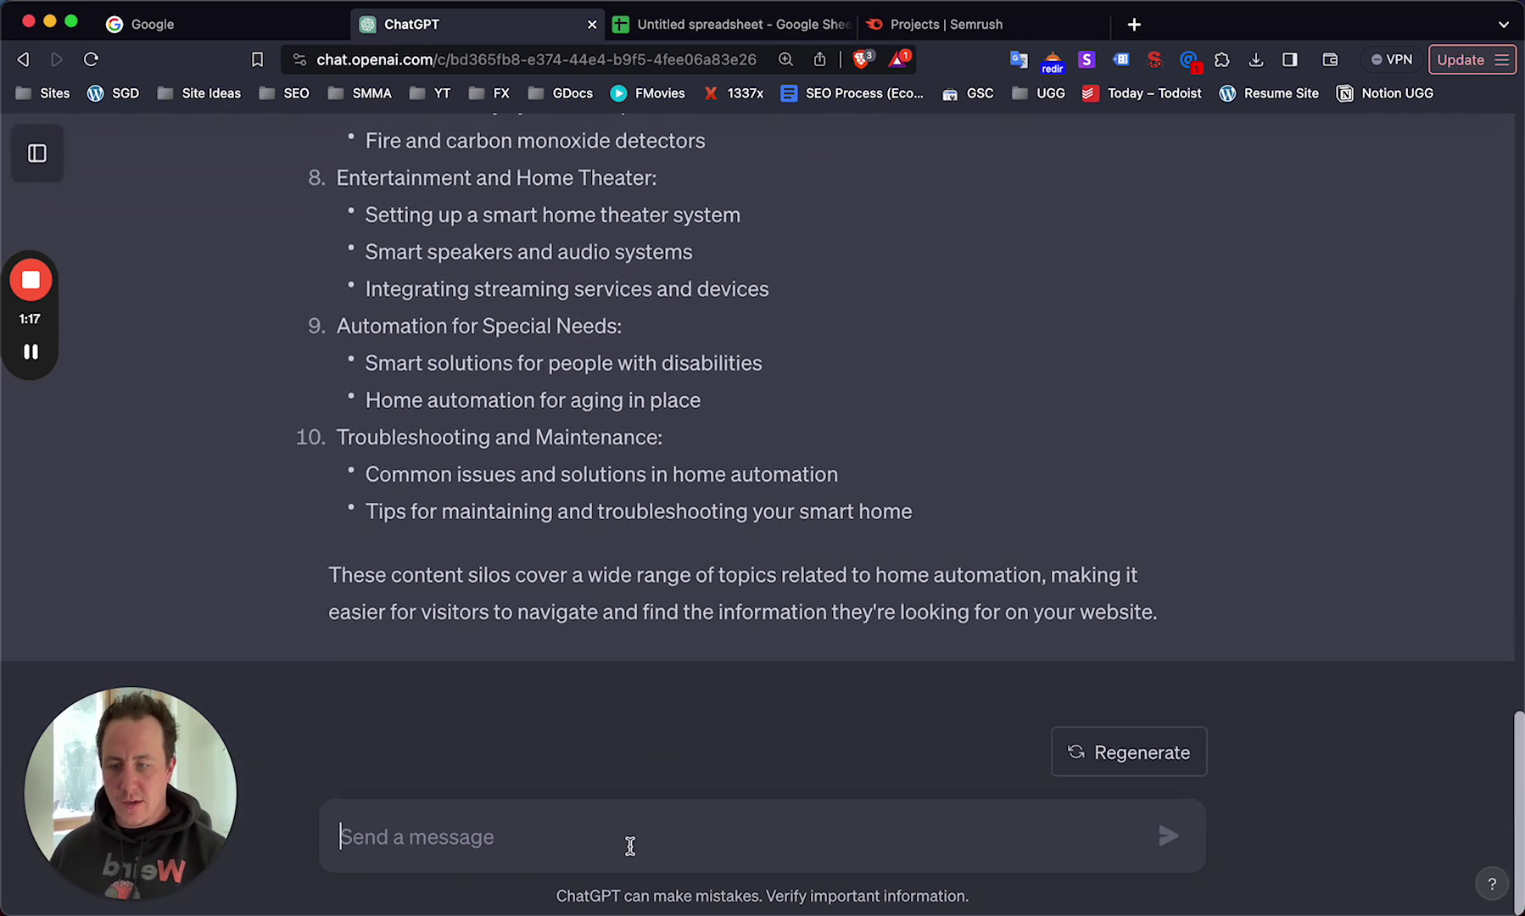
# Ask ChatGPT to 'list just the topics (no bullet points)'.
pyautogui.write('list these topic')
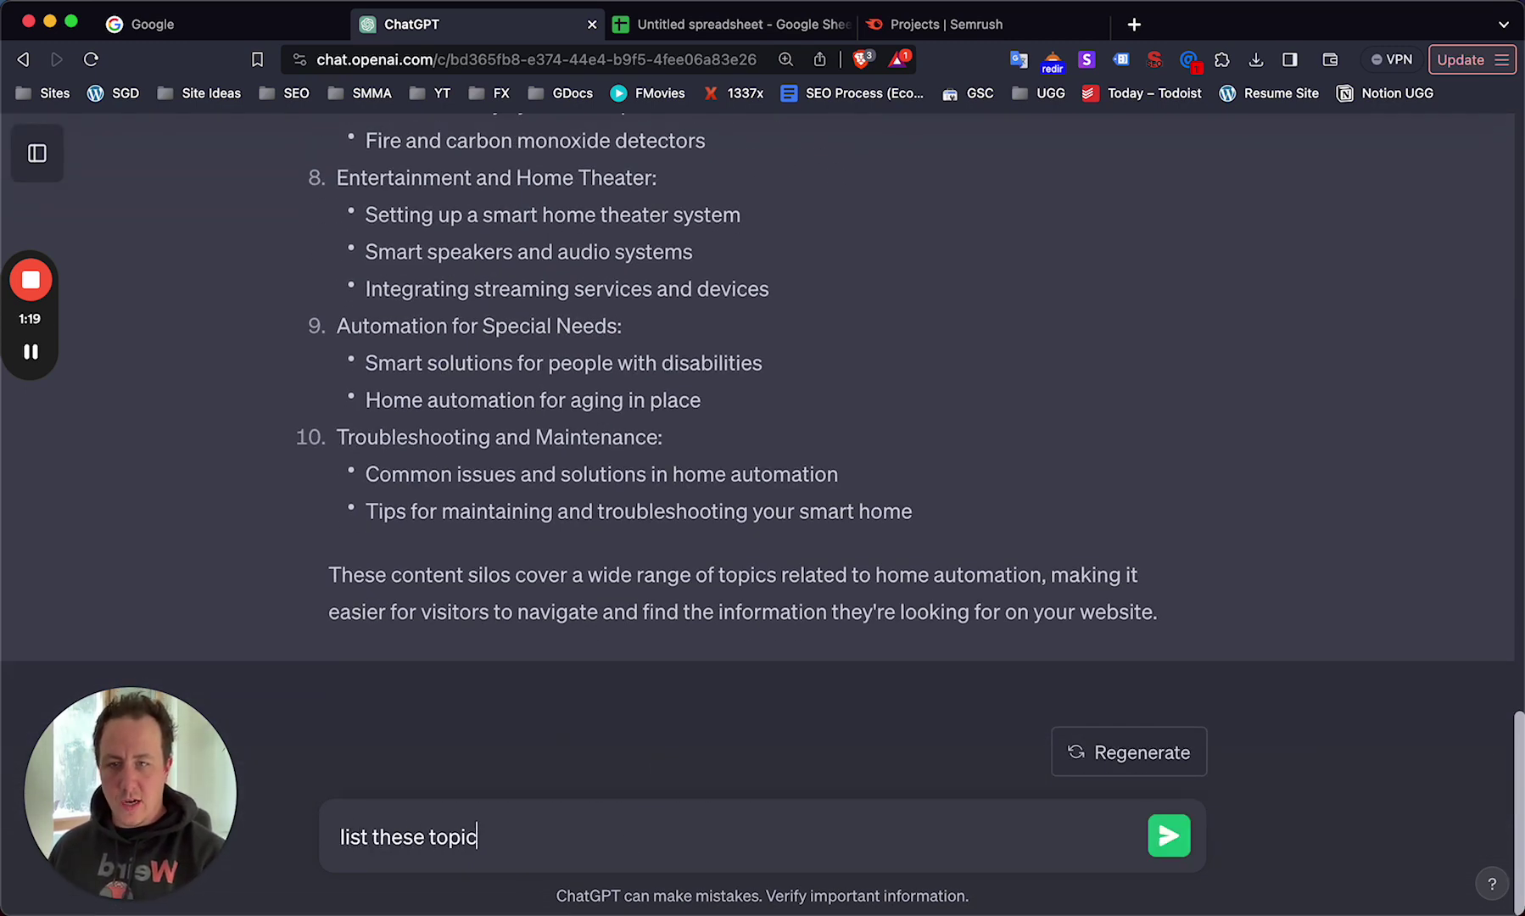
pyautogui.write('s')
pyautogui.press('super+a')
pyautogui.write('list jst th')
pyautogui.press('BackSpace')
pyautogui.press('BackSpace')
pyautogui.write('ust the topi')
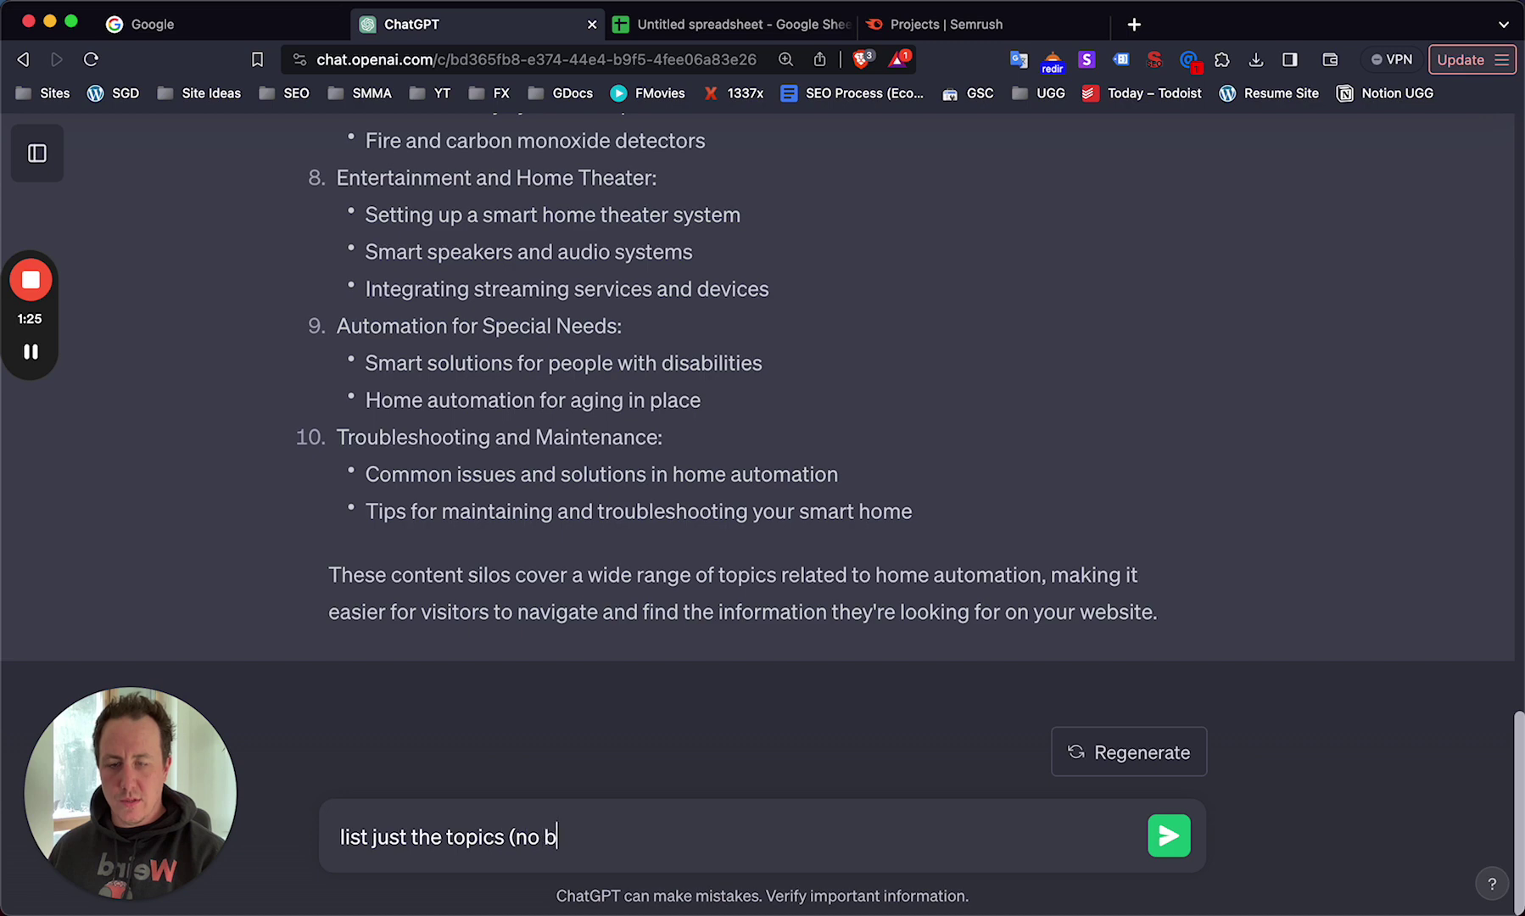
pyautogui.write('cs (no bullet points)')
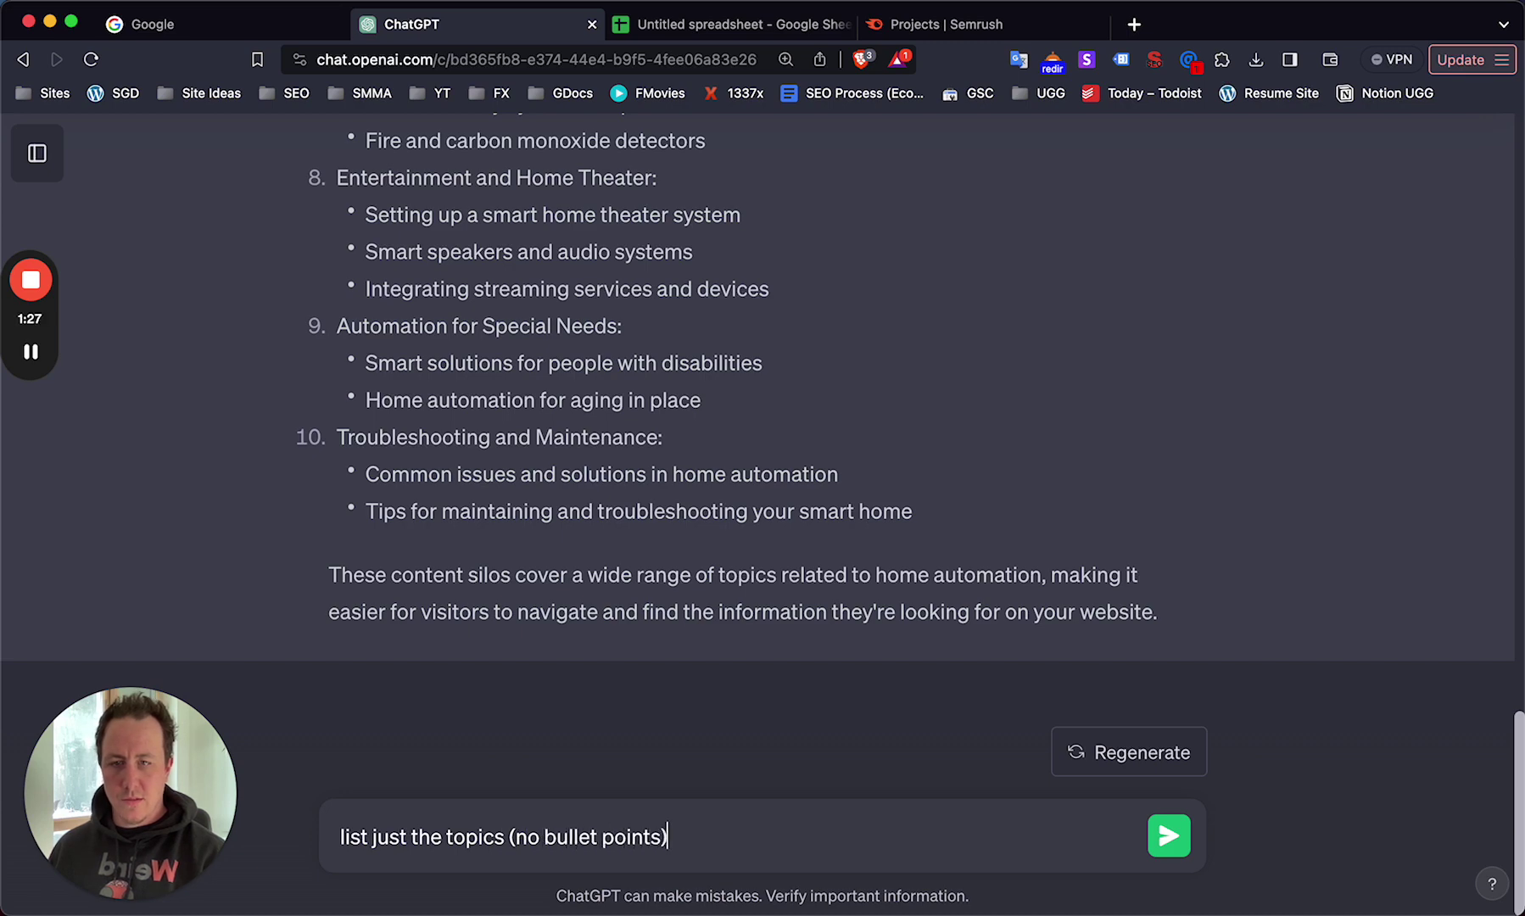
pyautogui.press('Return')
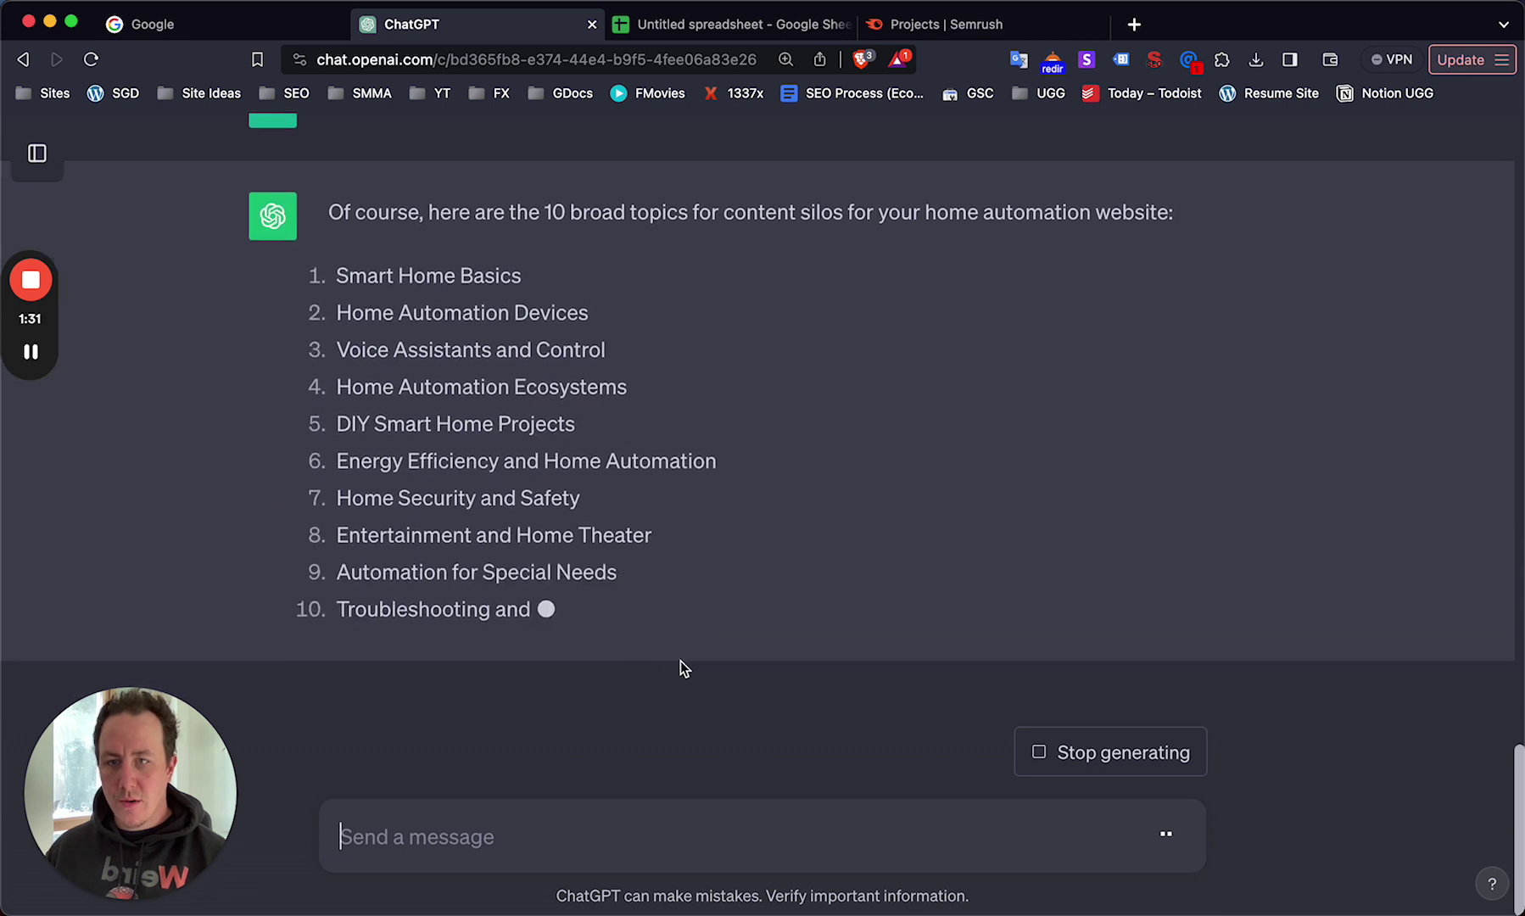
# Copy the ten-topic list from ChatGPT and paste it one per row into column A.
pyautogui.moveTo(685, 615); pyautogui.dragTo(345, 279)
pyautogui.press('super+c')
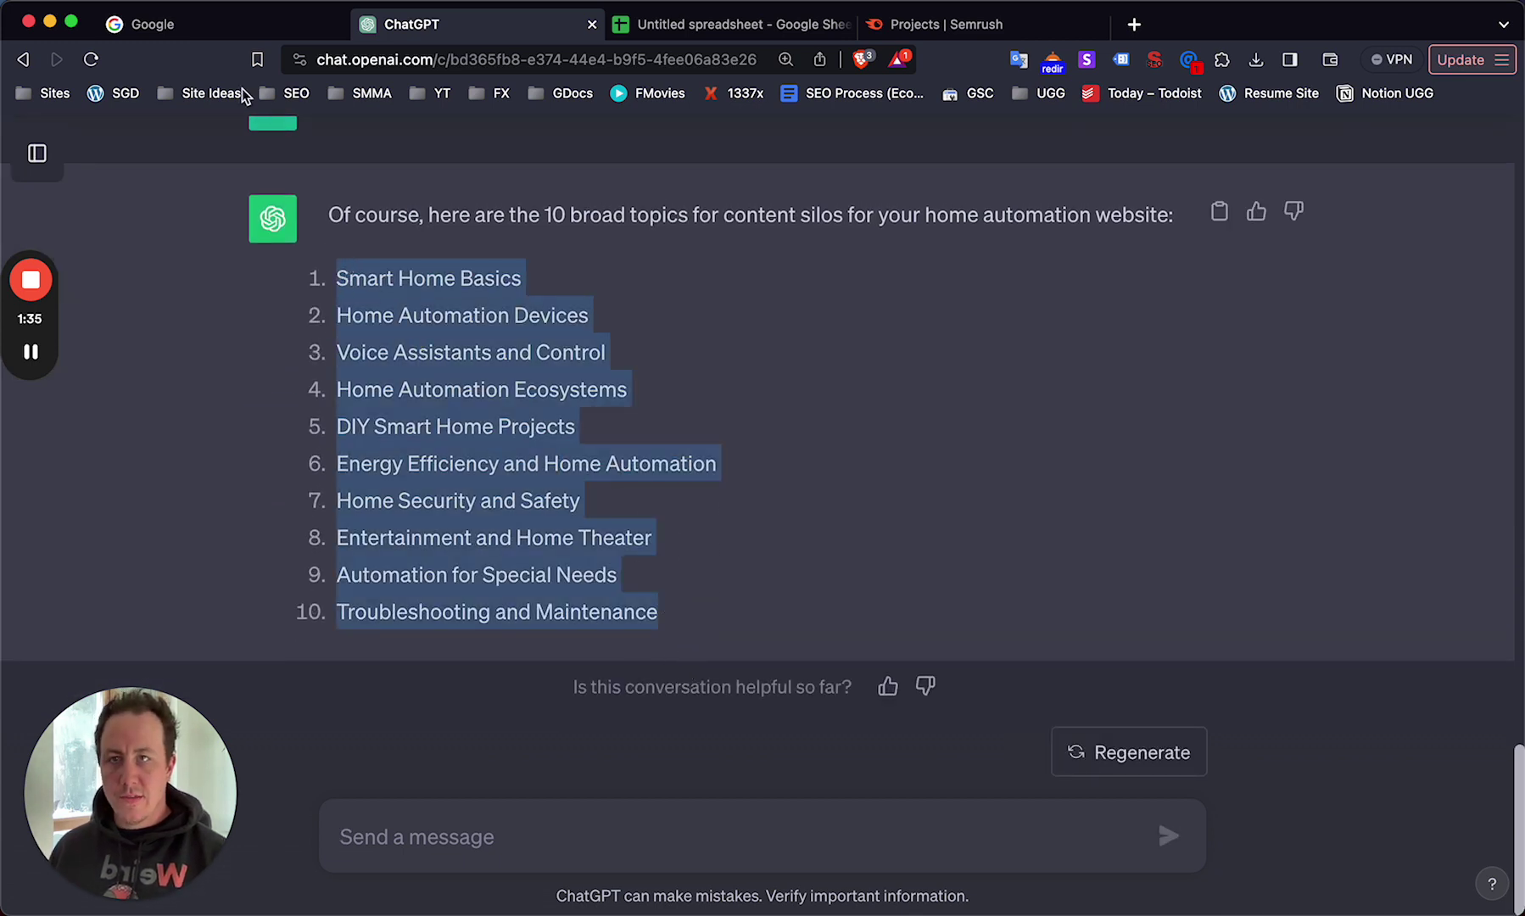
pyautogui.click(738, 23)
pyautogui.click(380, 355)
pyautogui.doubleClick(177, 353)
pyautogui.press('super+v')
pyautogui.click(594, 563)
pyautogui.press('super+z')
pyautogui.click(218, 480)
pyautogui.click(146, 356)
pyautogui.press('super+v')
# Move Home Automation Devices to B1 and Voice Assistants and Control to C1.
pyautogui.click(133, 408)
pyautogui.click(132, 380)
pyautogui.press('super+c')
pyautogui.click(244, 348)
pyautogui.press('super+v')
pyautogui.click(106, 416)
pyautogui.press('super+c')
pyautogui.click(412, 357)
pyautogui.press('super+v')
# Move Home Automation Ecosystems to D1 and DIY Smart Home Projects to E1.
pyautogui.click(129, 441)
pyautogui.press('super+c')
pyautogui.click(585, 349)
pyautogui.press('super+v')
pyautogui.click(114, 469)
pyautogui.press('super+c')
pyautogui.click(662, 344)
pyautogui.press('super+v')
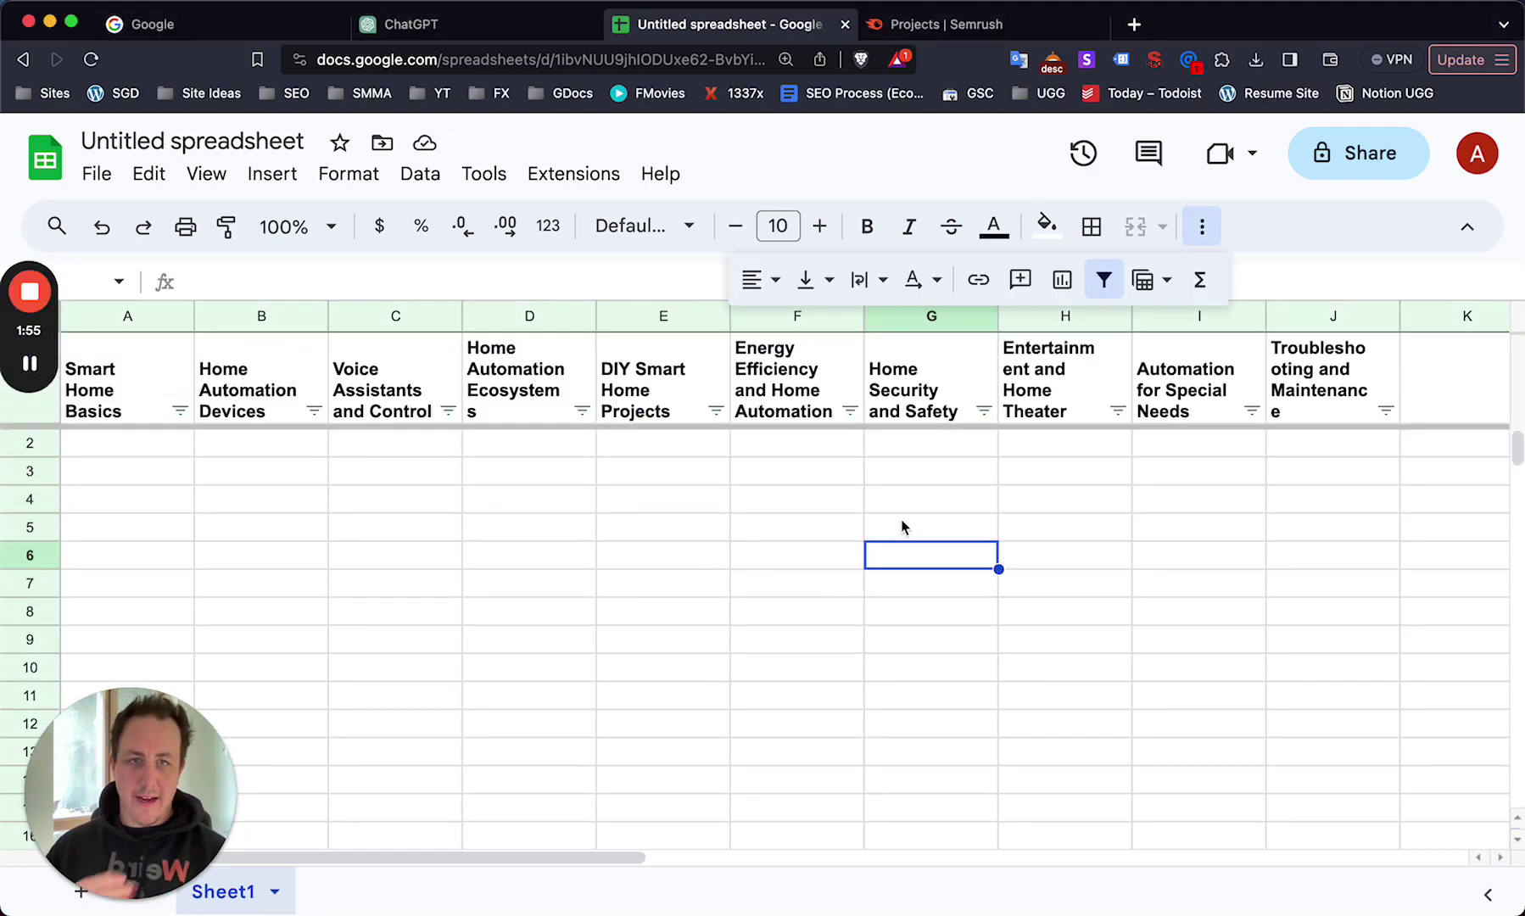
# Check the header row against the ChatGPT topic list, then return to the spreadsheet.
pyautogui.click(735, 572)
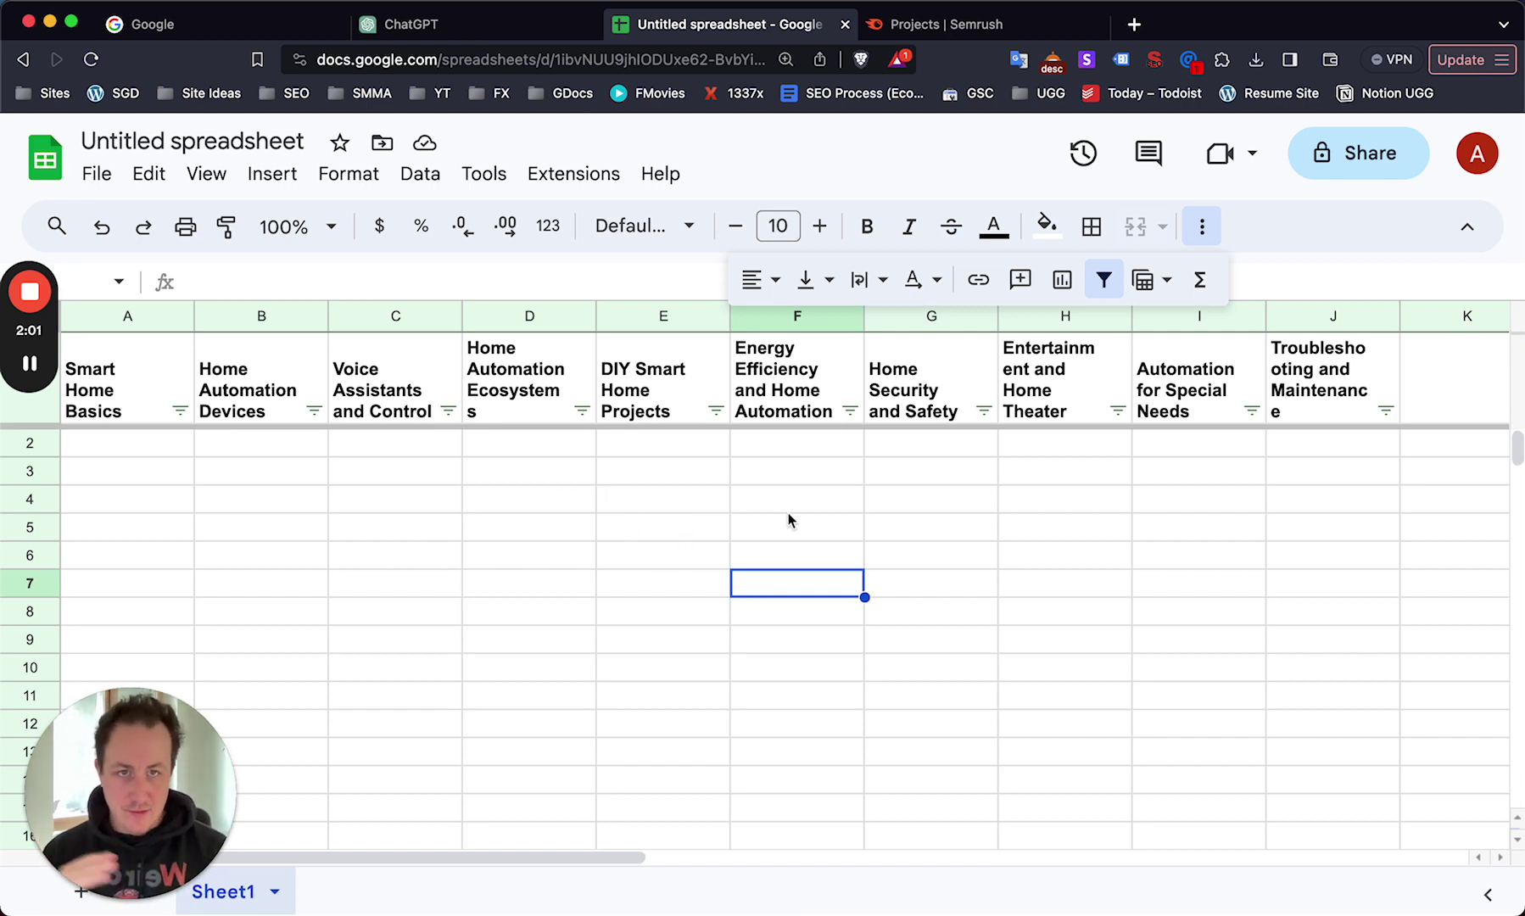
pyautogui.click(693, 575)
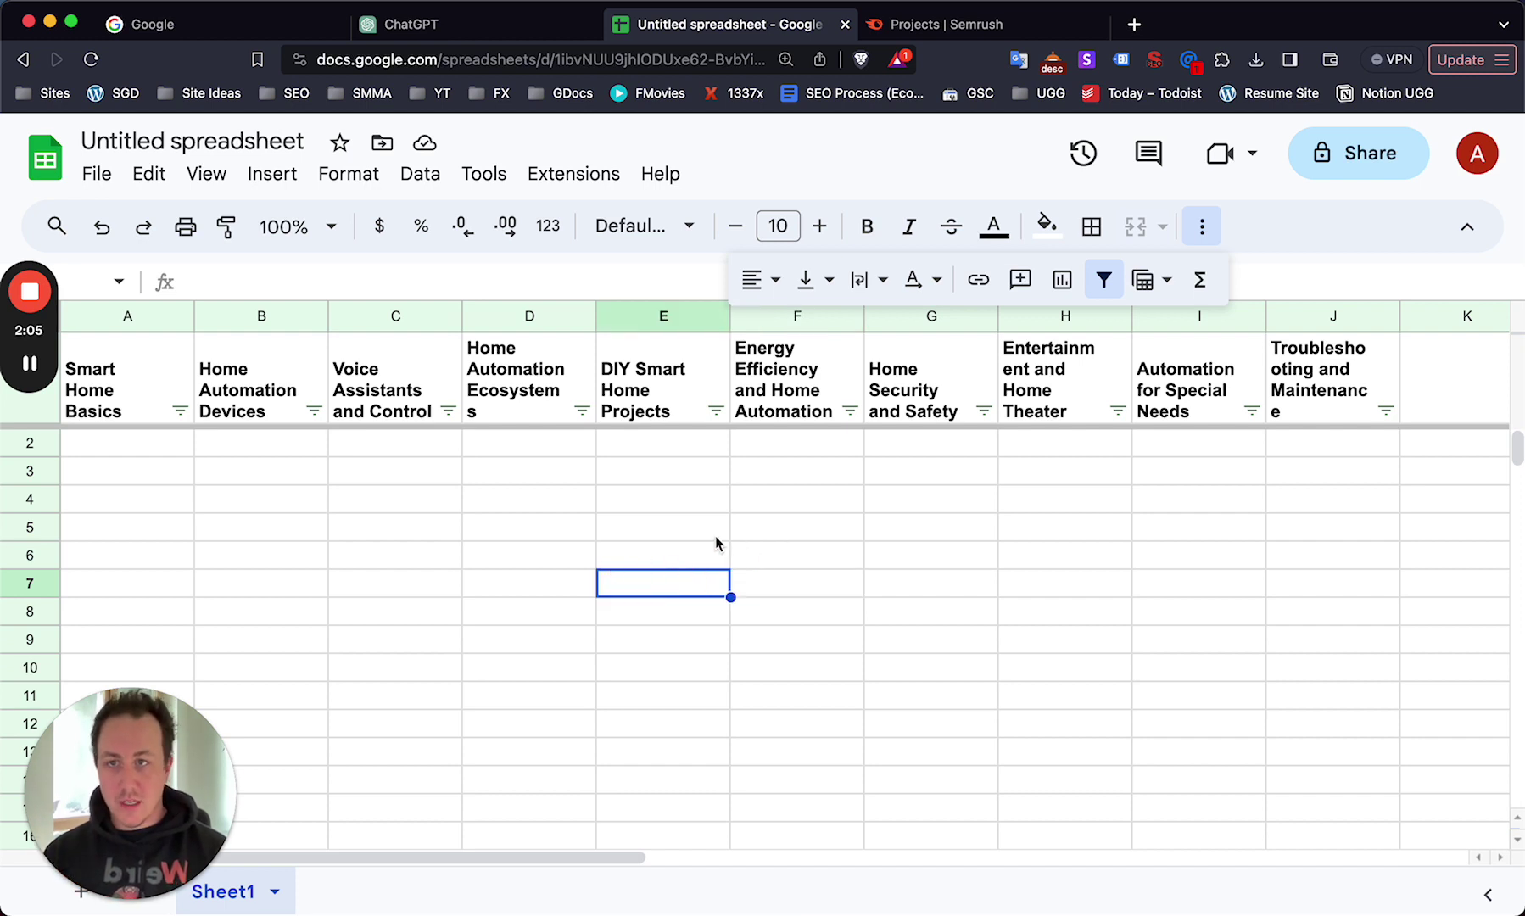
pyautogui.click(659, 532)
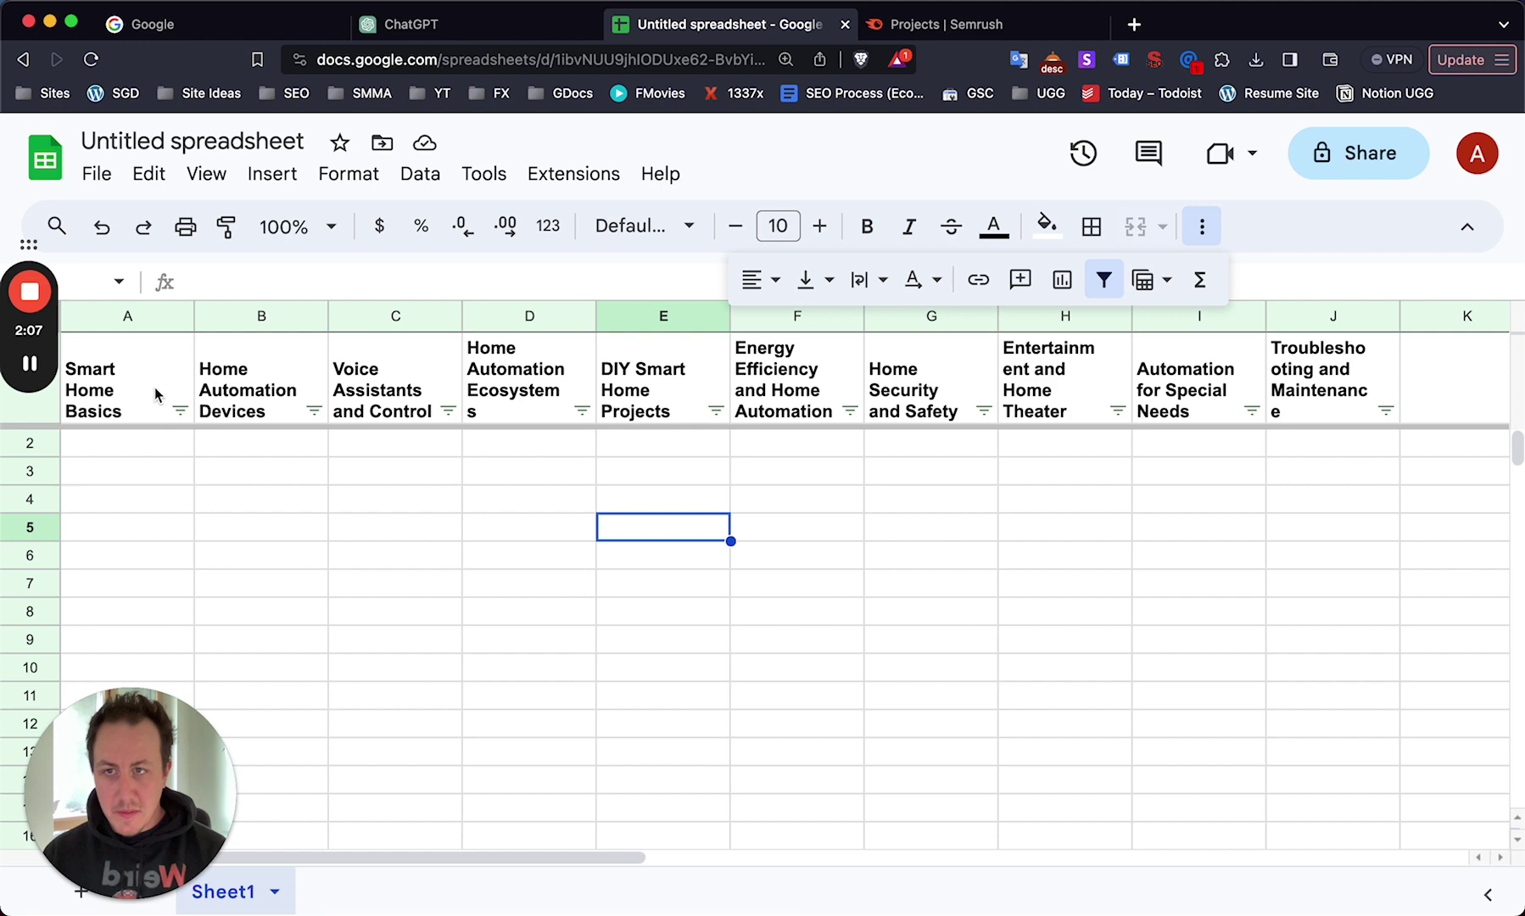
pyautogui.click(444, 25)
pyautogui.click(726, 308)
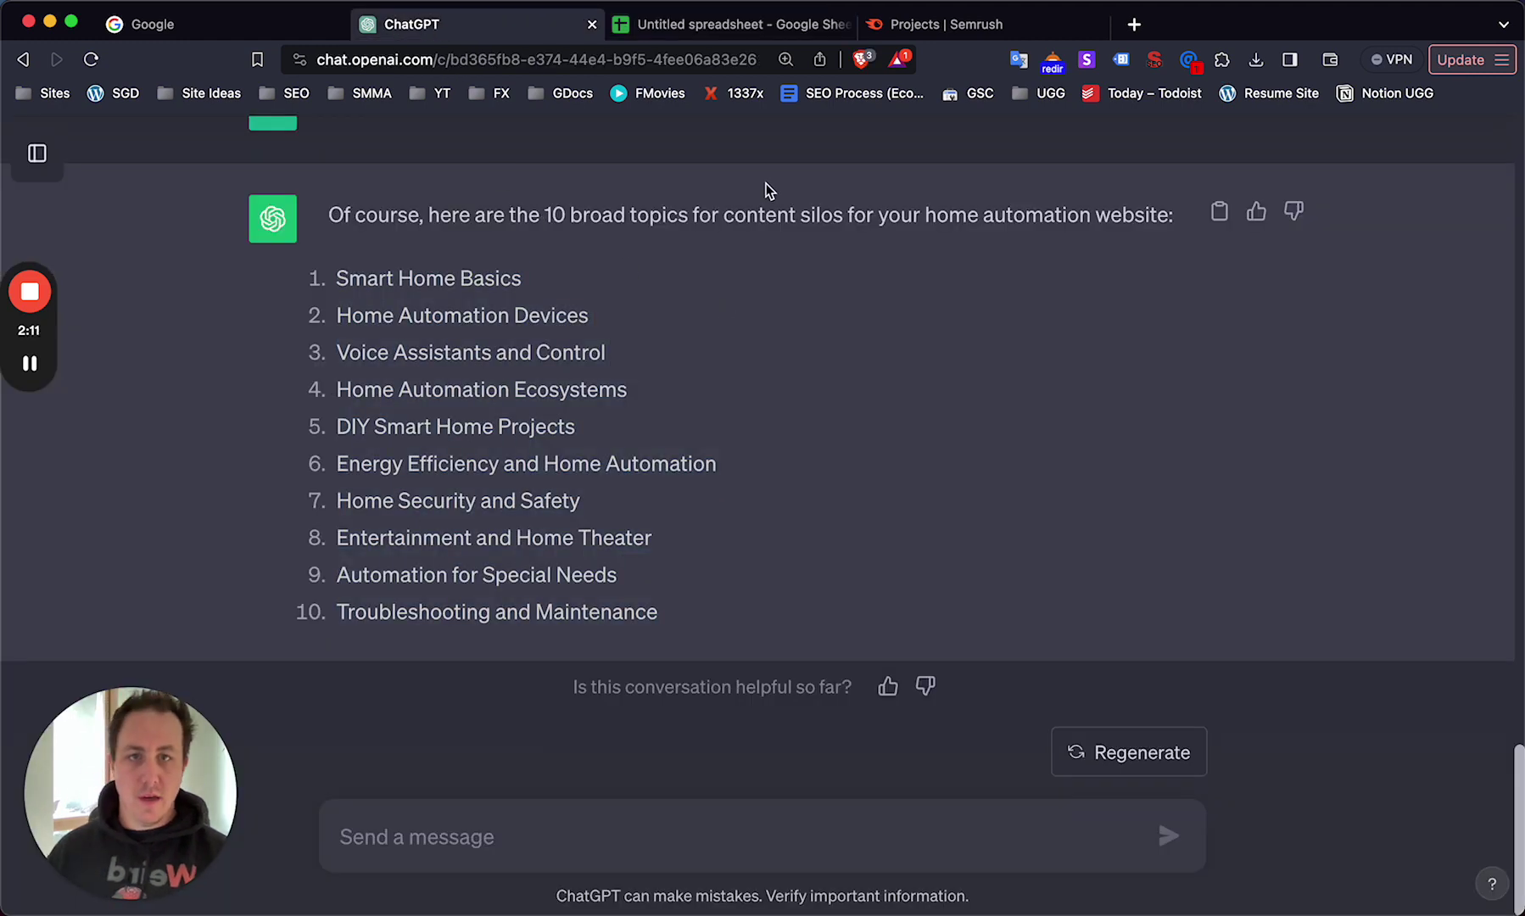
pyautogui.click(698, 26)
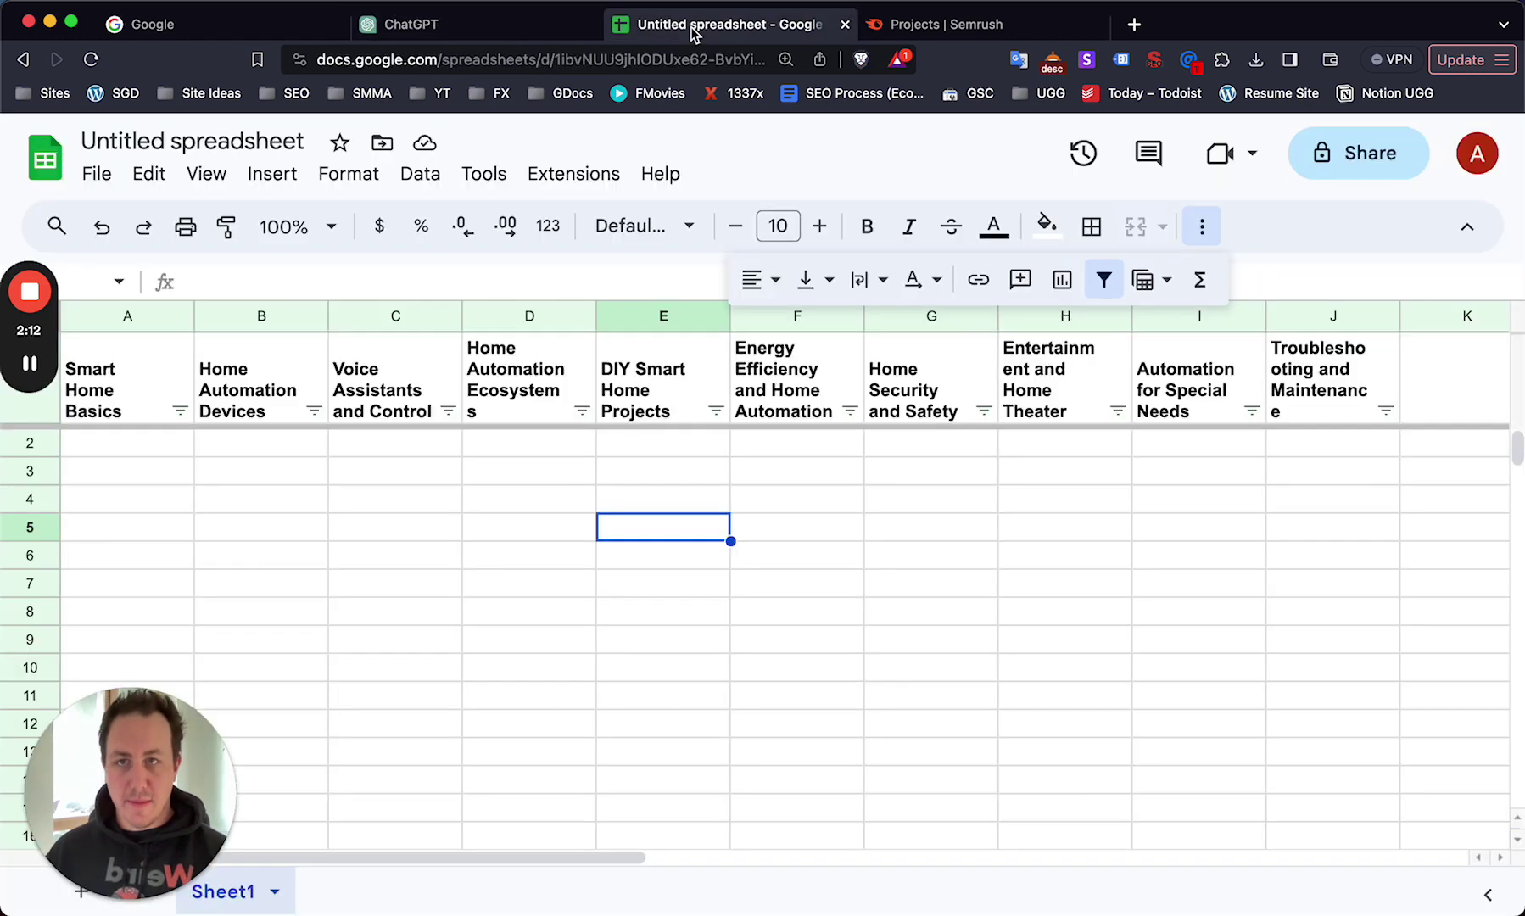
# Widen column D for Home Automation Ecosystems and column J for Troubleshooting and Maintenance.
pyautogui.click(365, 407)
pyautogui.click(449, 552)
pyautogui.click(519, 361)
pyautogui.moveTo(594, 316); pyautogui.dragTo(618, 315)
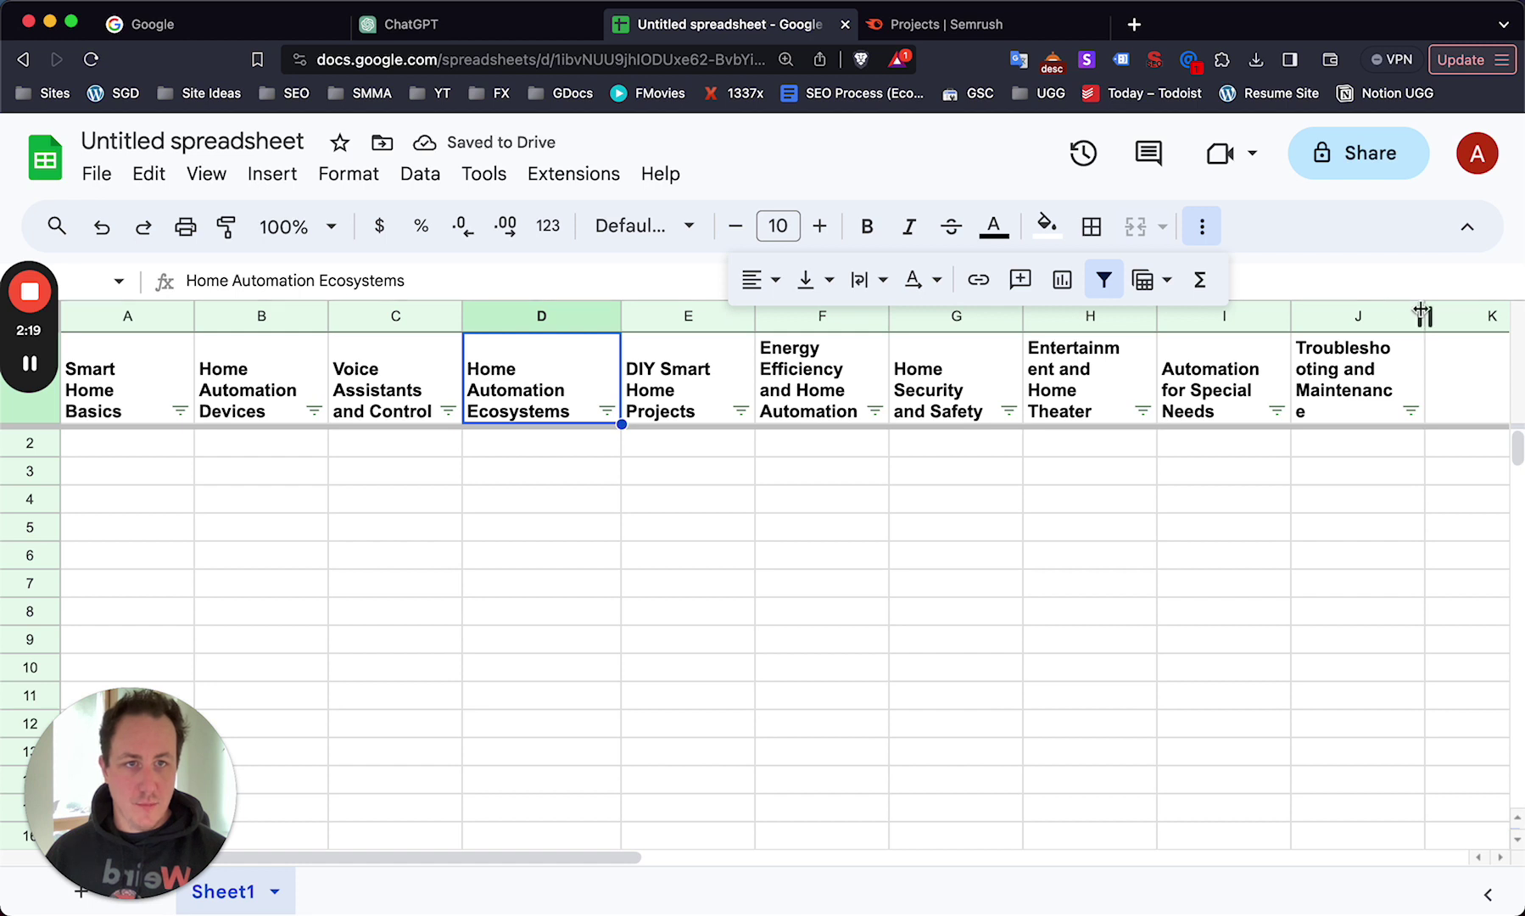
pyautogui.moveTo(1422, 316); pyautogui.dragTo(1451, 316)
pyautogui.click(1313, 528)
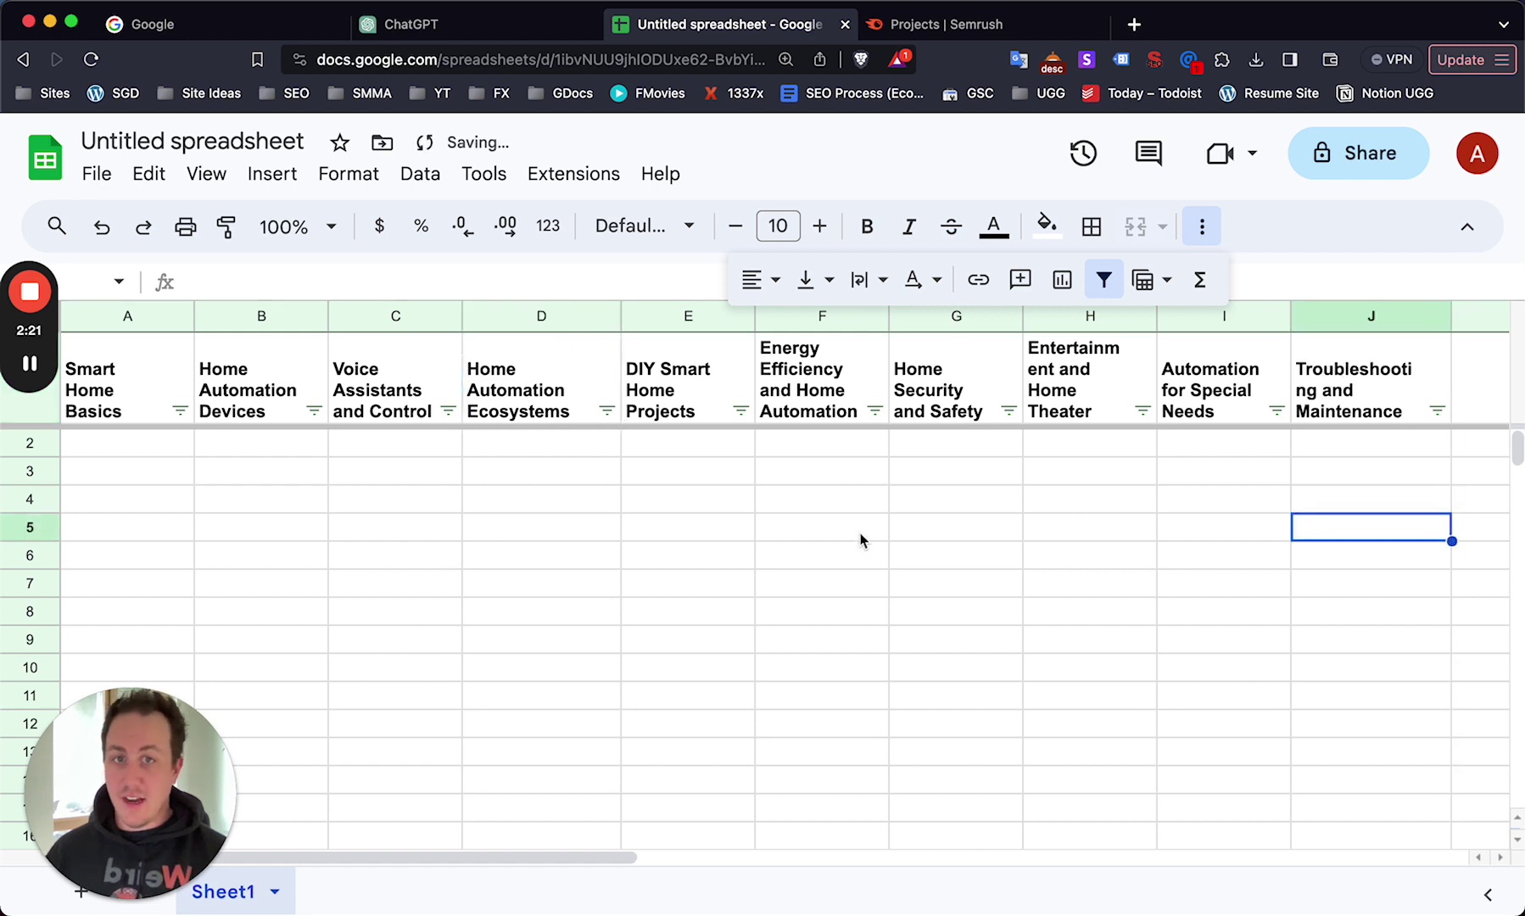
# Copy the Smart Home Basics heading from cell A1.
pyautogui.click(750, 532)
pyautogui.click(488, 558)
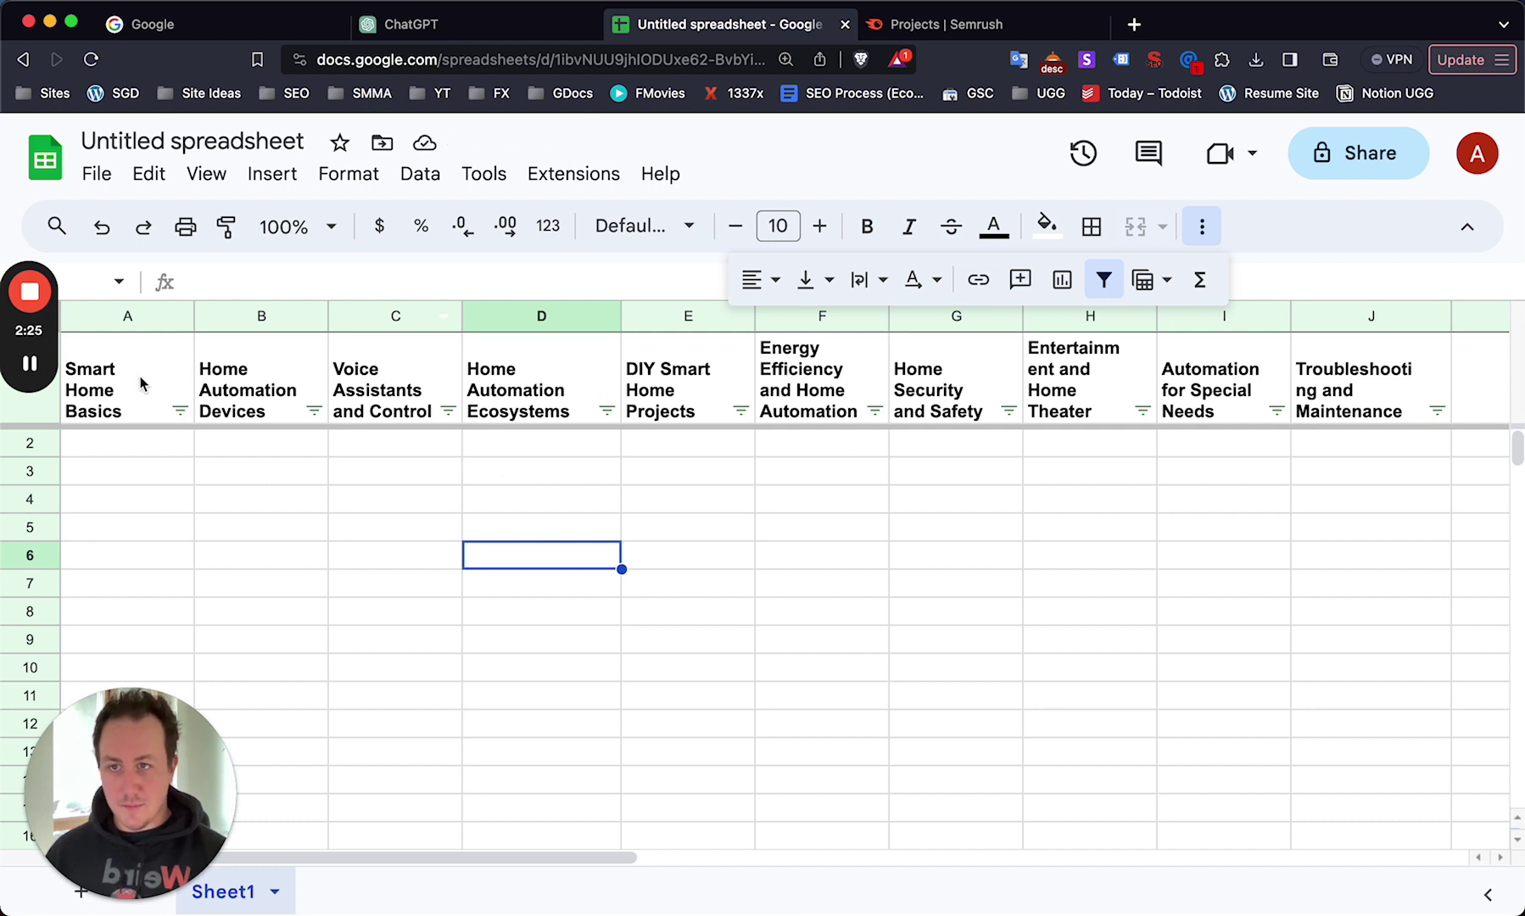
pyautogui.click(98, 407)
pyautogui.hotkey('ctrl', 'c')
pyautogui.click(352, 556)
# Ask ChatGPT for 20 long-tail, low-competition blog keywords related to "Smart Home Basics".
pyautogui.click(459, 25)
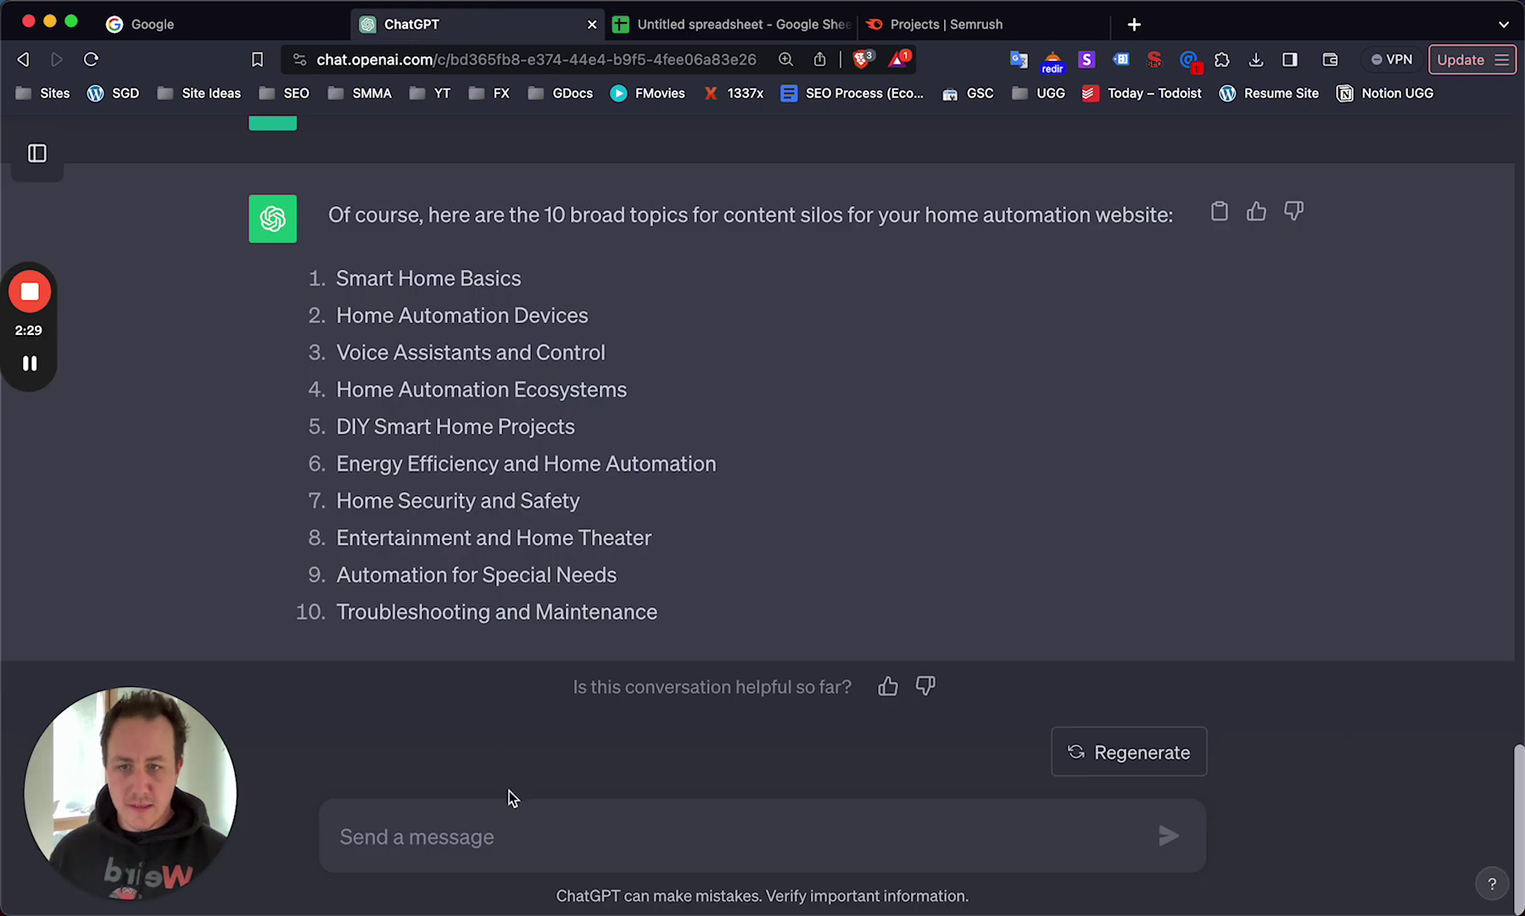
pyautogui.write('give me ')
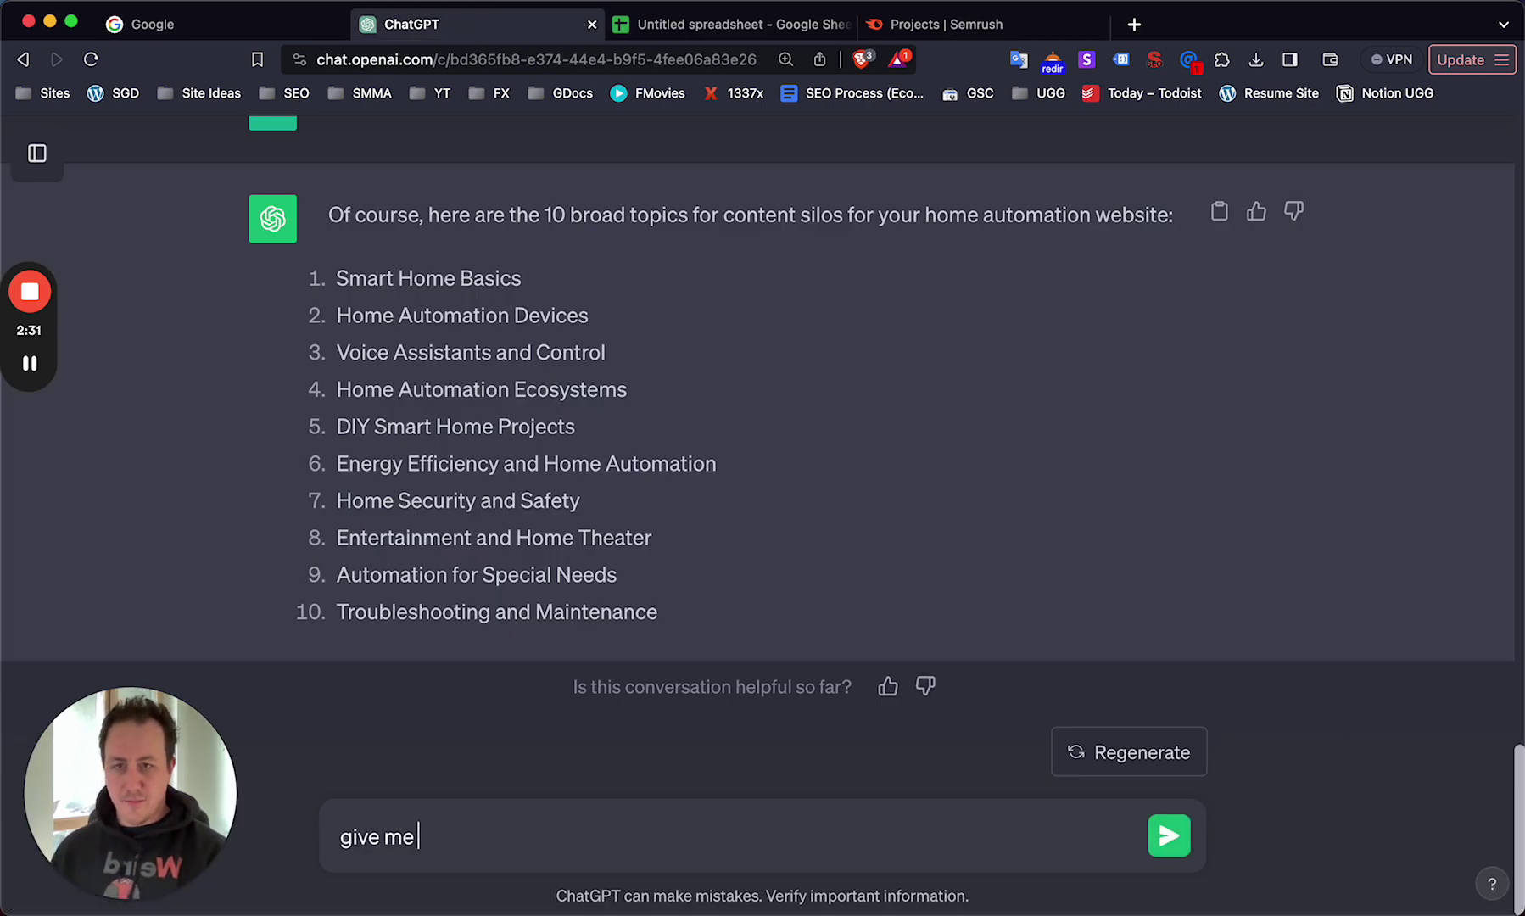
pyautogui.write('20 long tai')
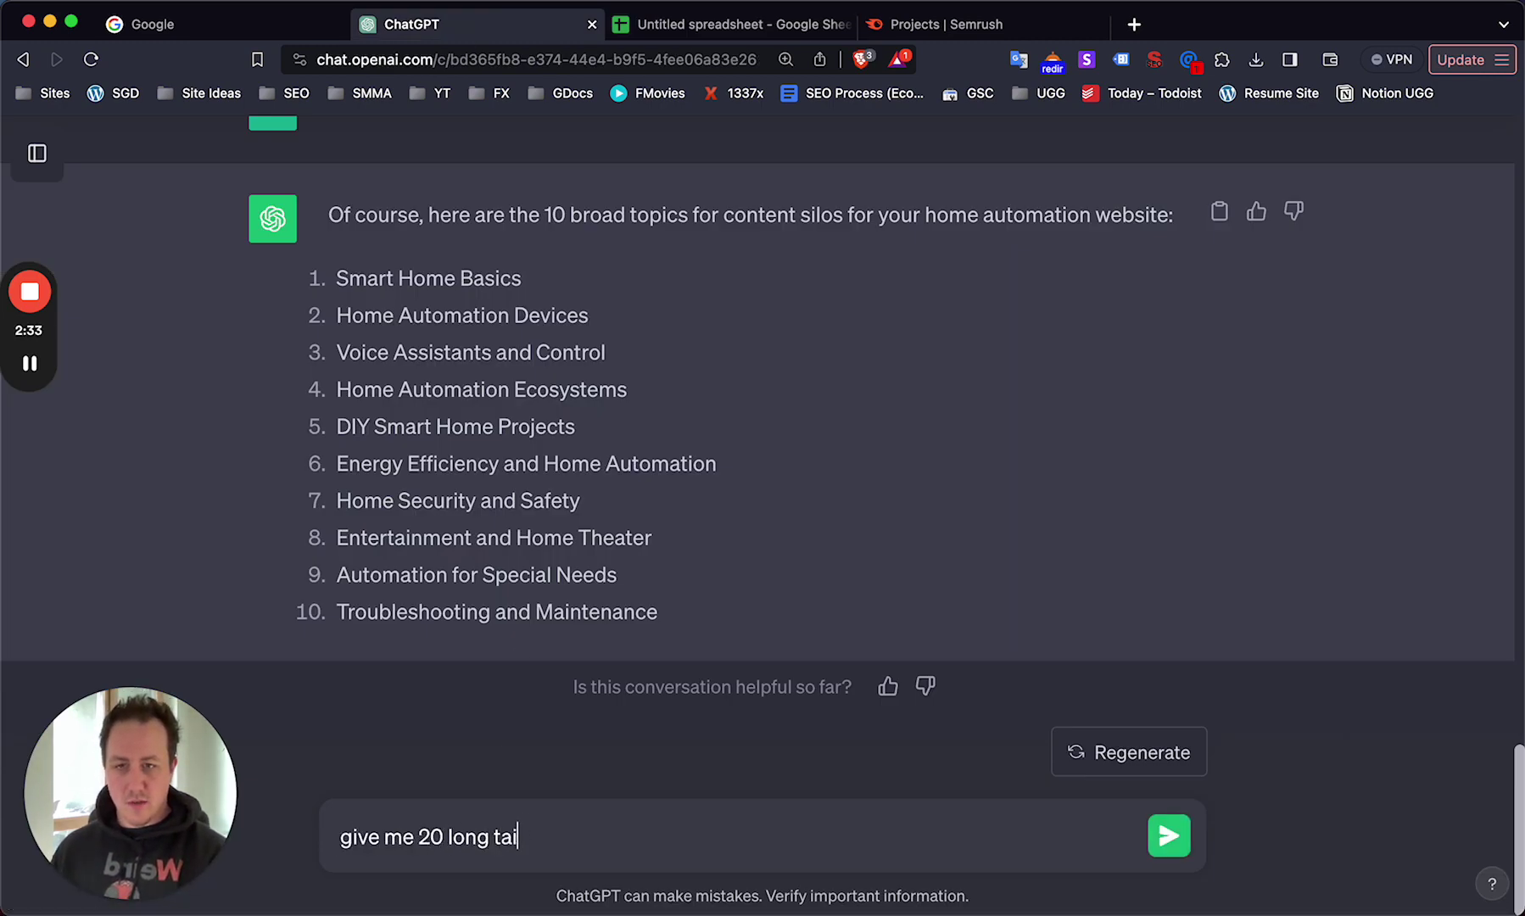
pyautogui.write('l, low competition keywor')
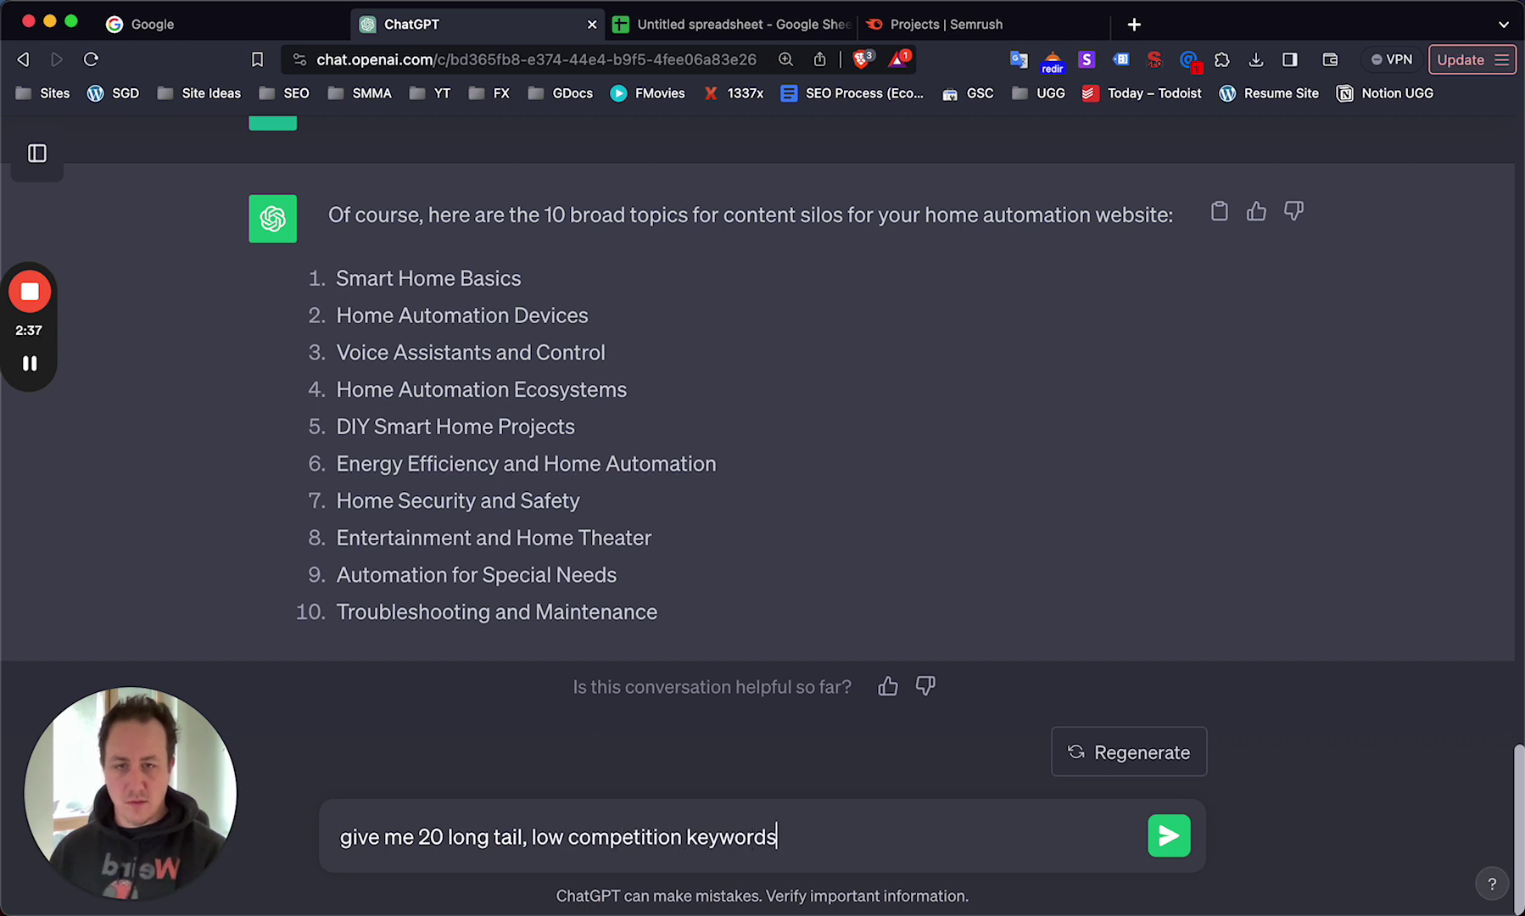
pyautogui.write('ds ')
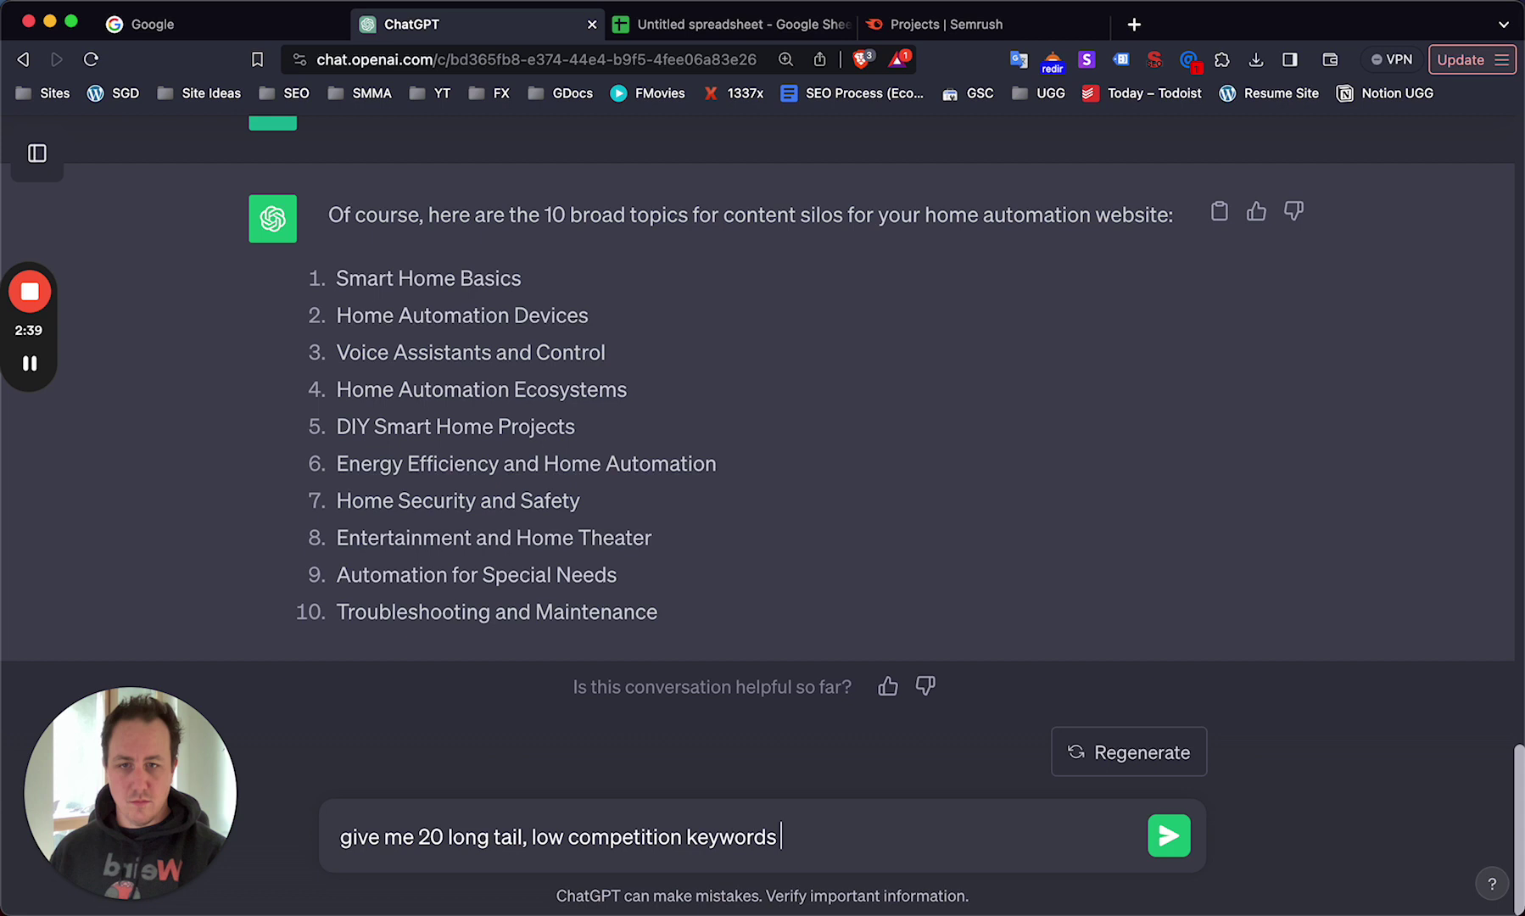
pyautogui.write('related to ')
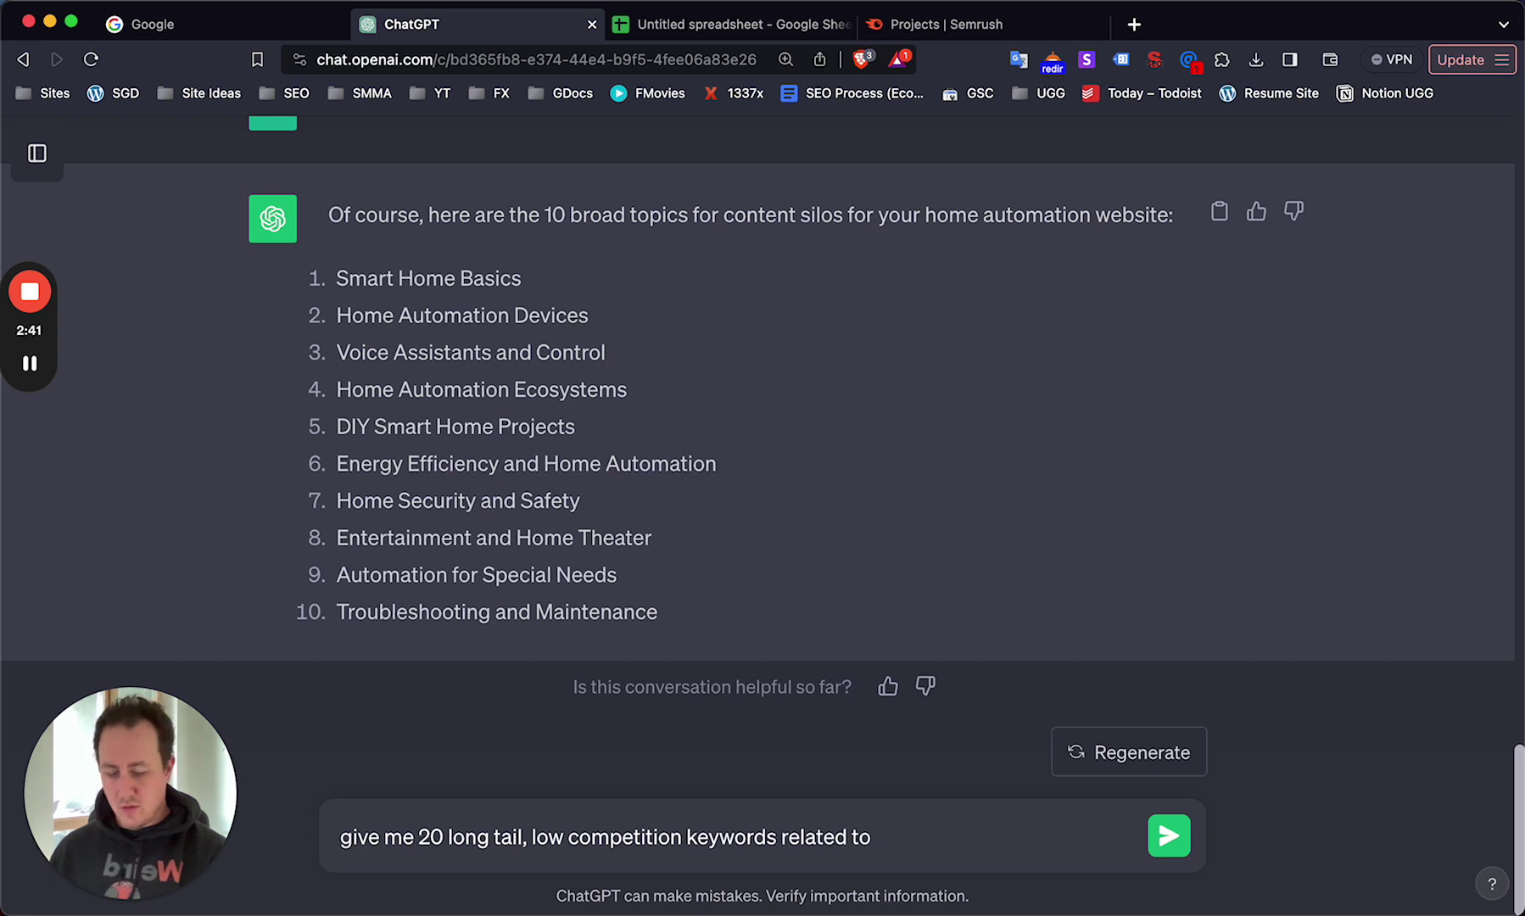
pyautogui.write('"')
pyautogui.press('super+v')
pyautogui.write('" that i can')
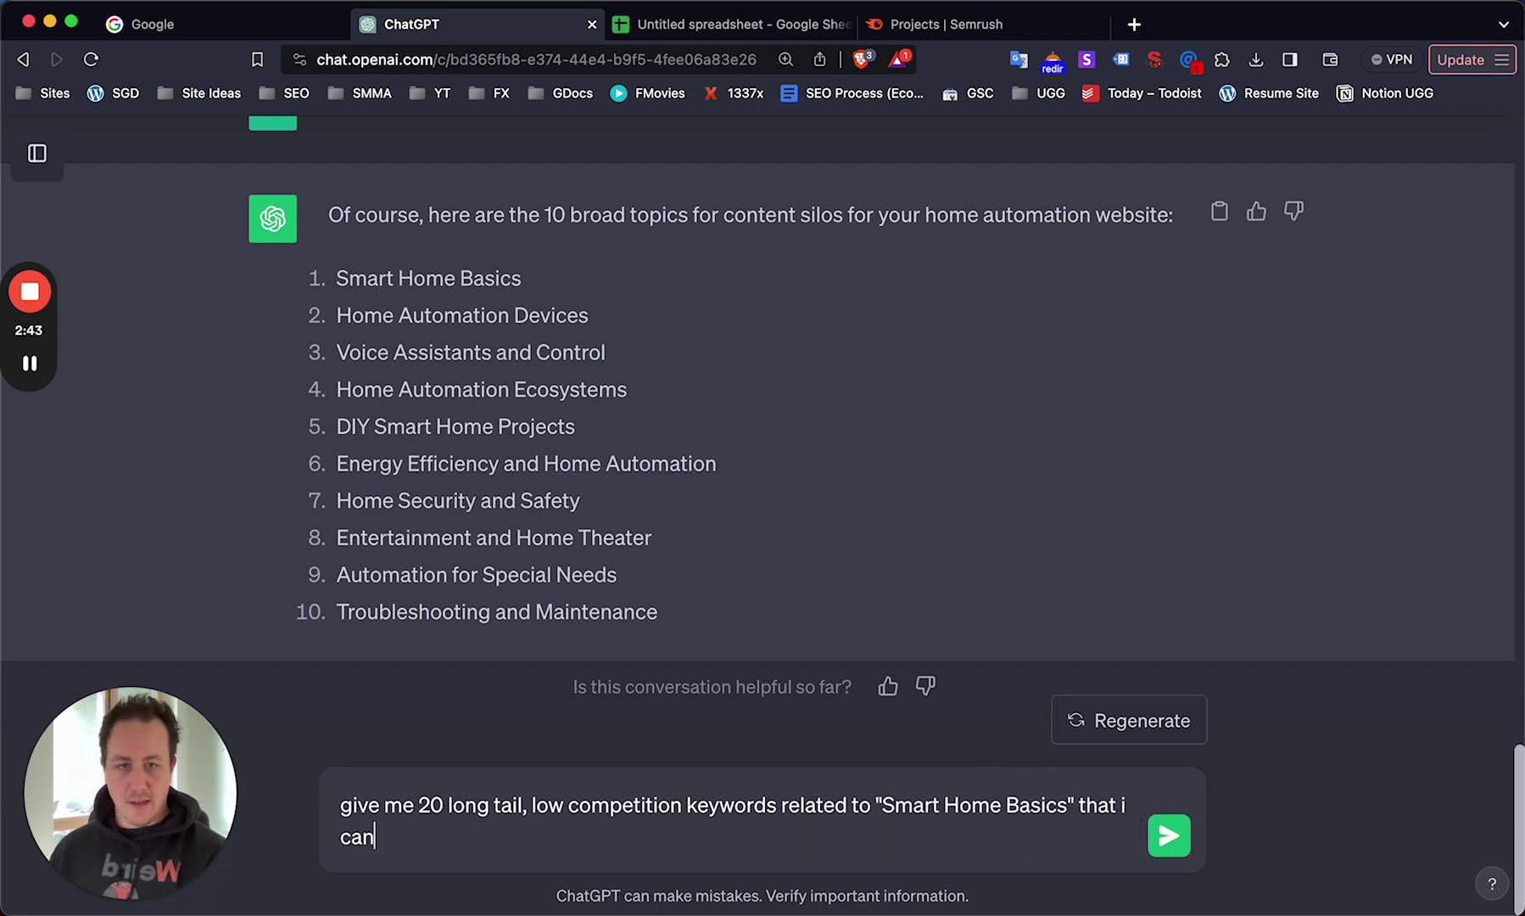
pyautogui.write(' create blog posts f')
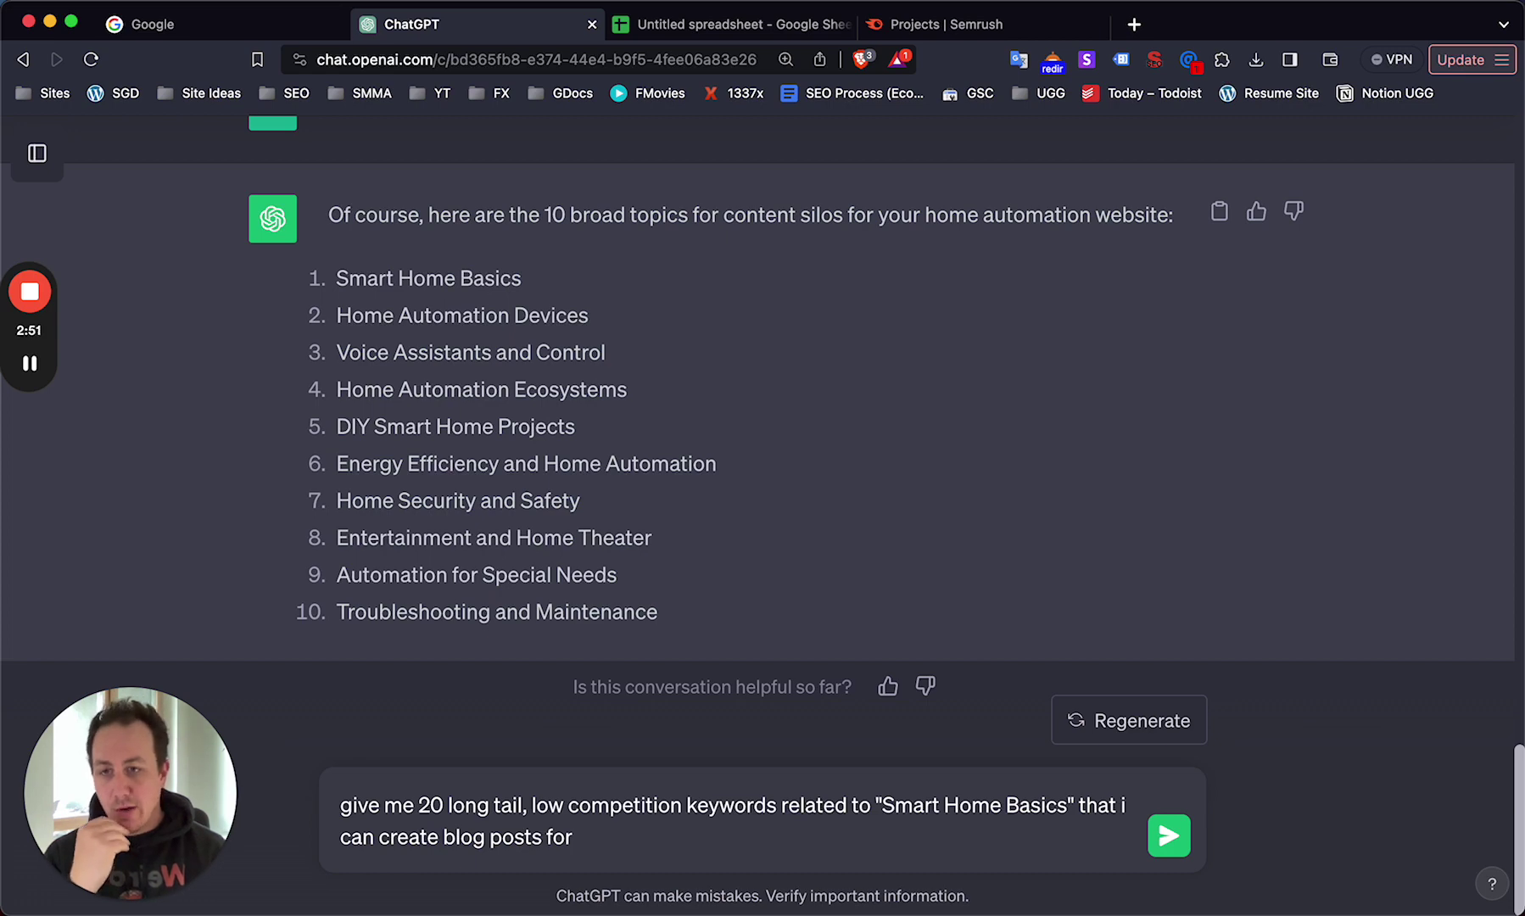
pyautogui.write('or')
pyautogui.press('Return')
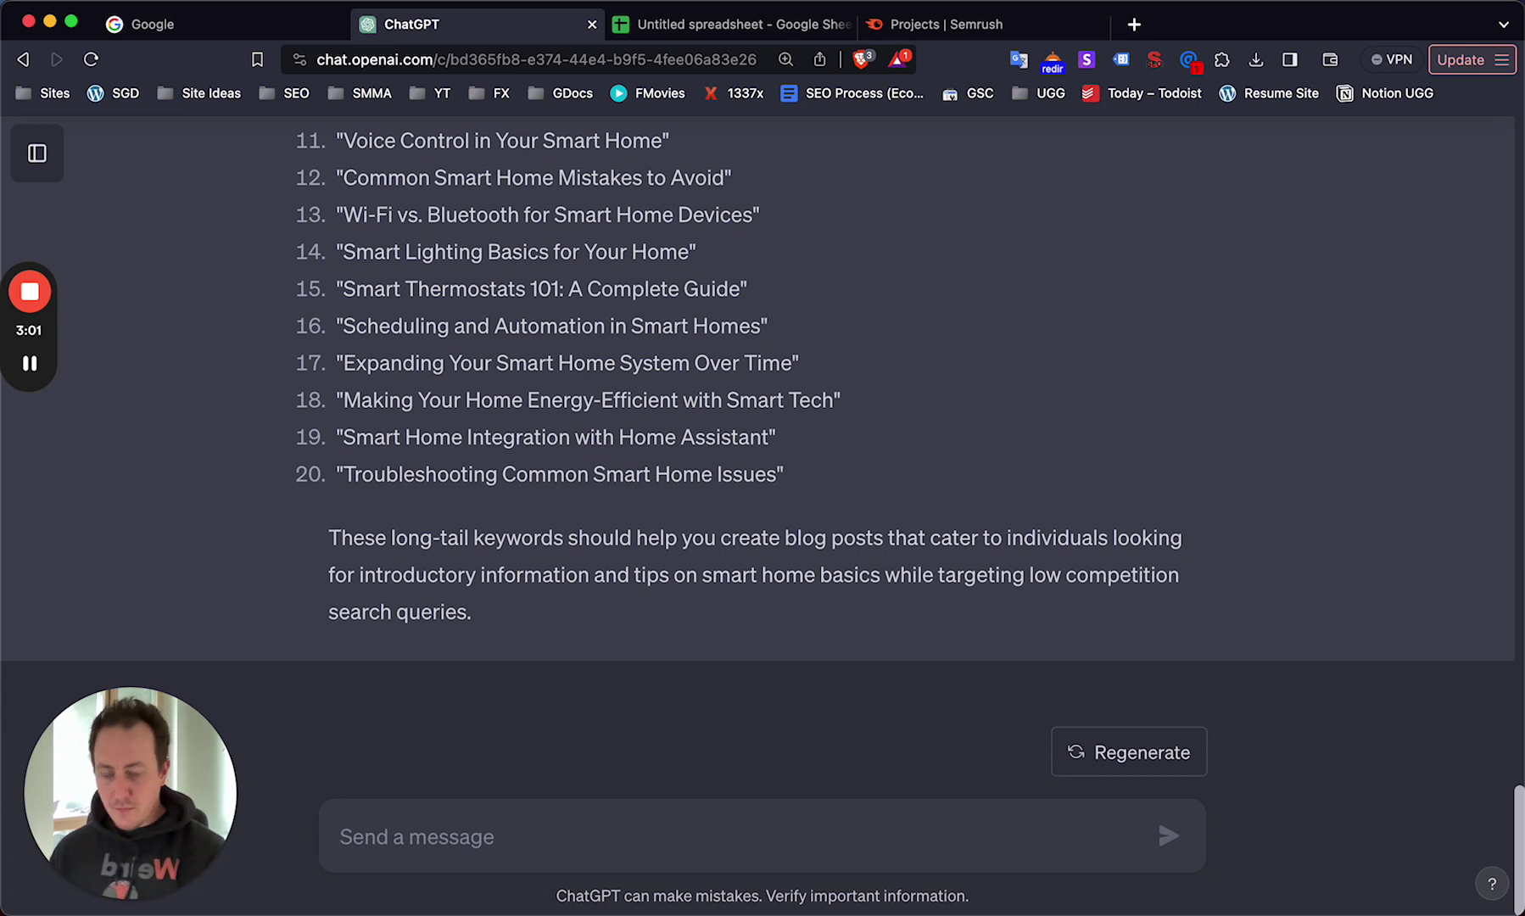
# Have ChatGPT reformat the list without numbers or quotations and select it for copying.
pyautogui.write('format the list without numbers or q')
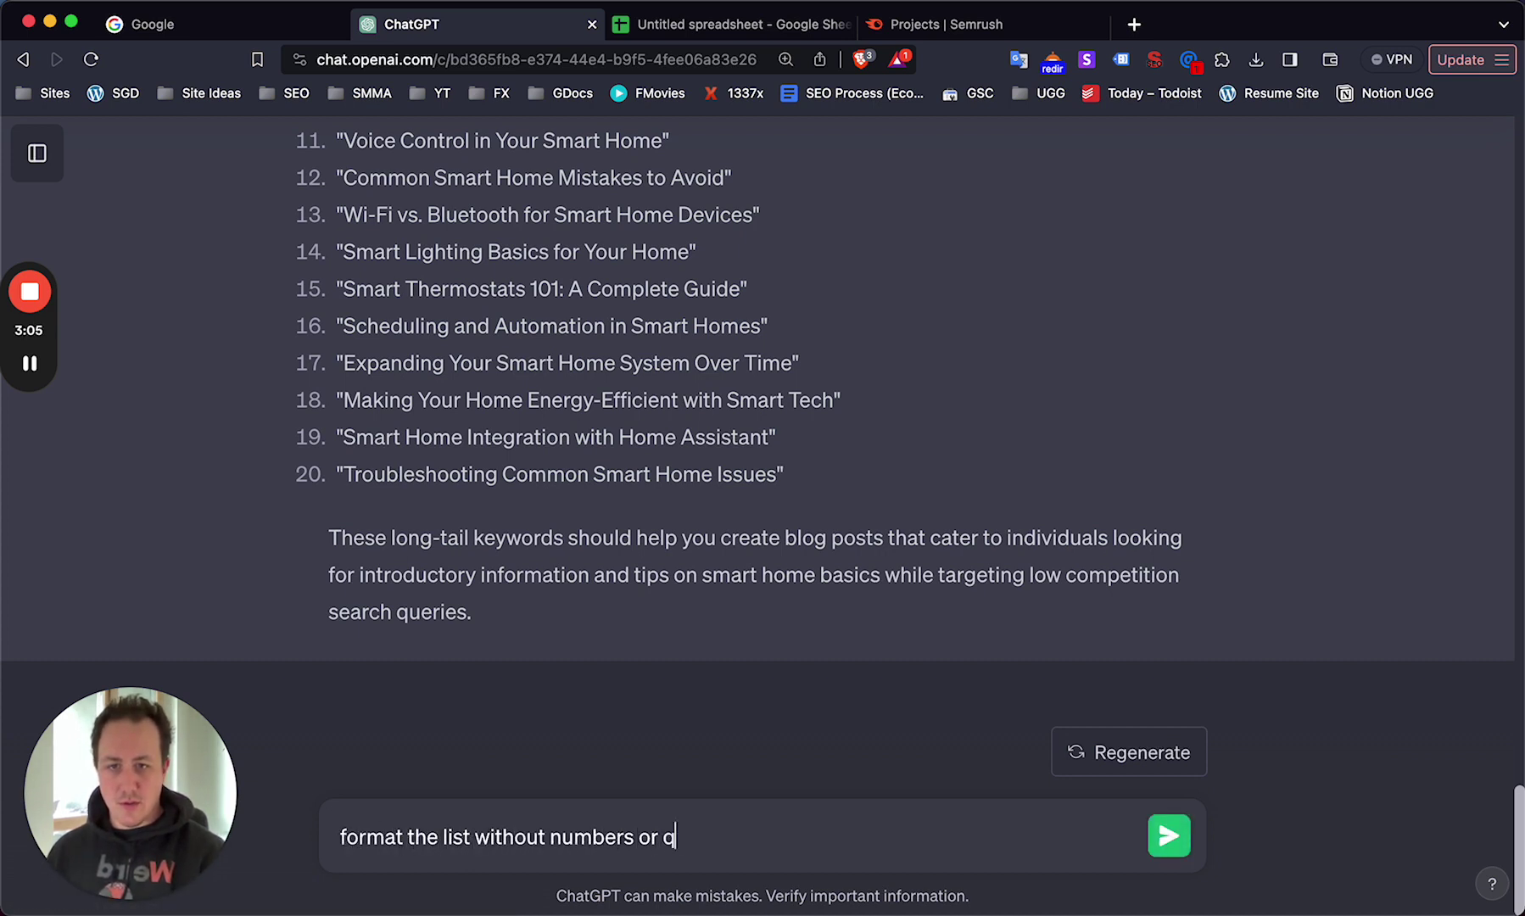
pyautogui.write('uotations')
pyautogui.press('Return')
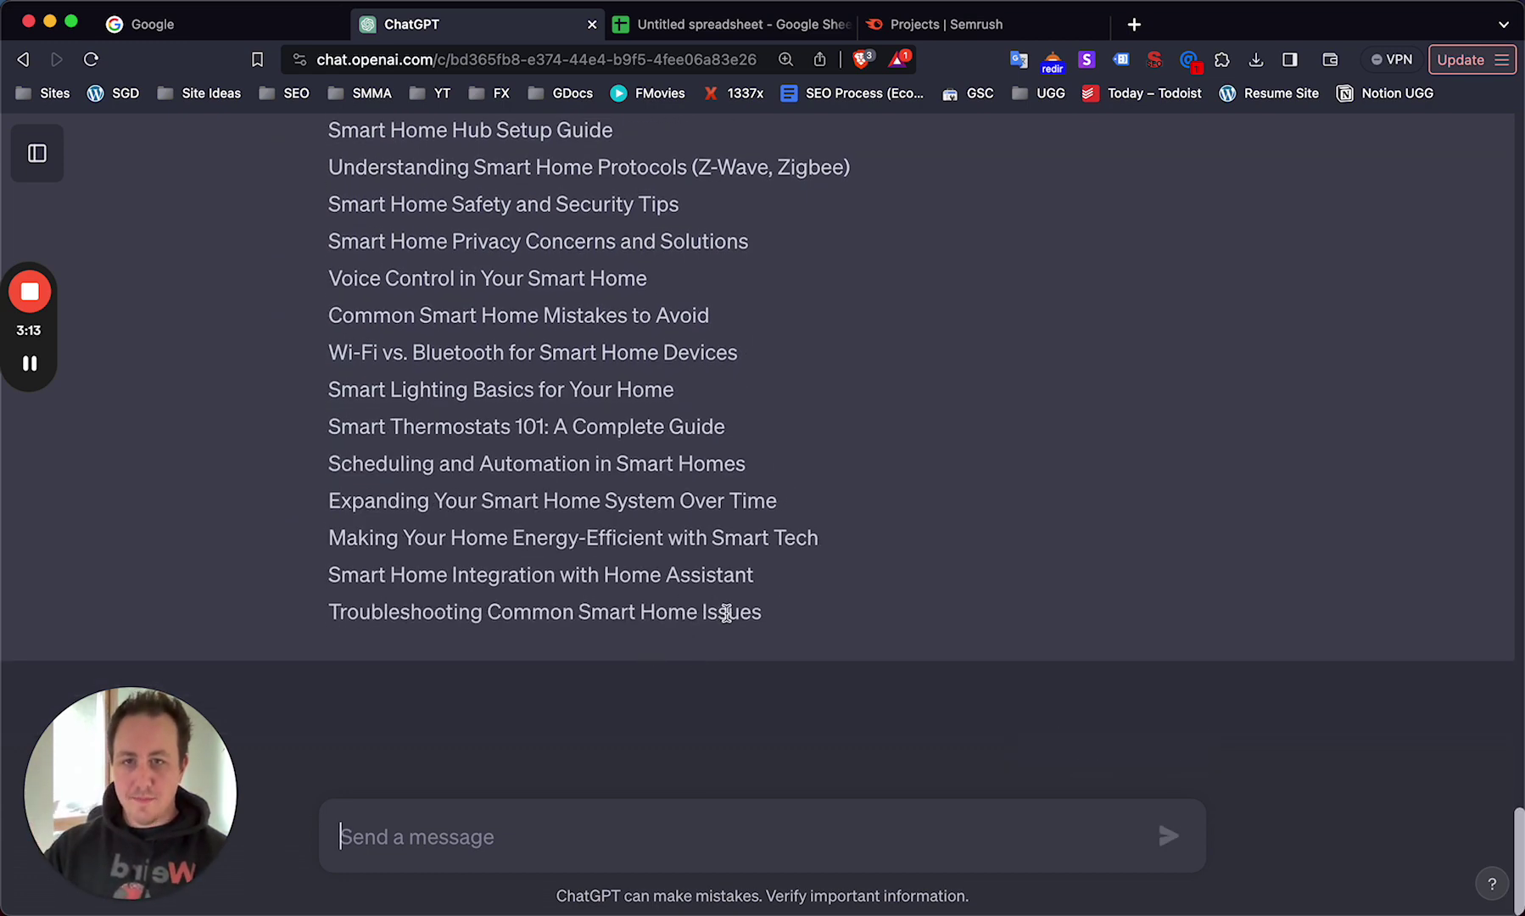
pyautogui.moveTo(786, 627); pyautogui.dragTo(315, 421)
# Try pasting the keyword list at A2 and A5, undoing the attempts that land wrongly.
pyautogui.click(683, 32)
pyautogui.click(139, 443)
pyautogui.press('super+v')
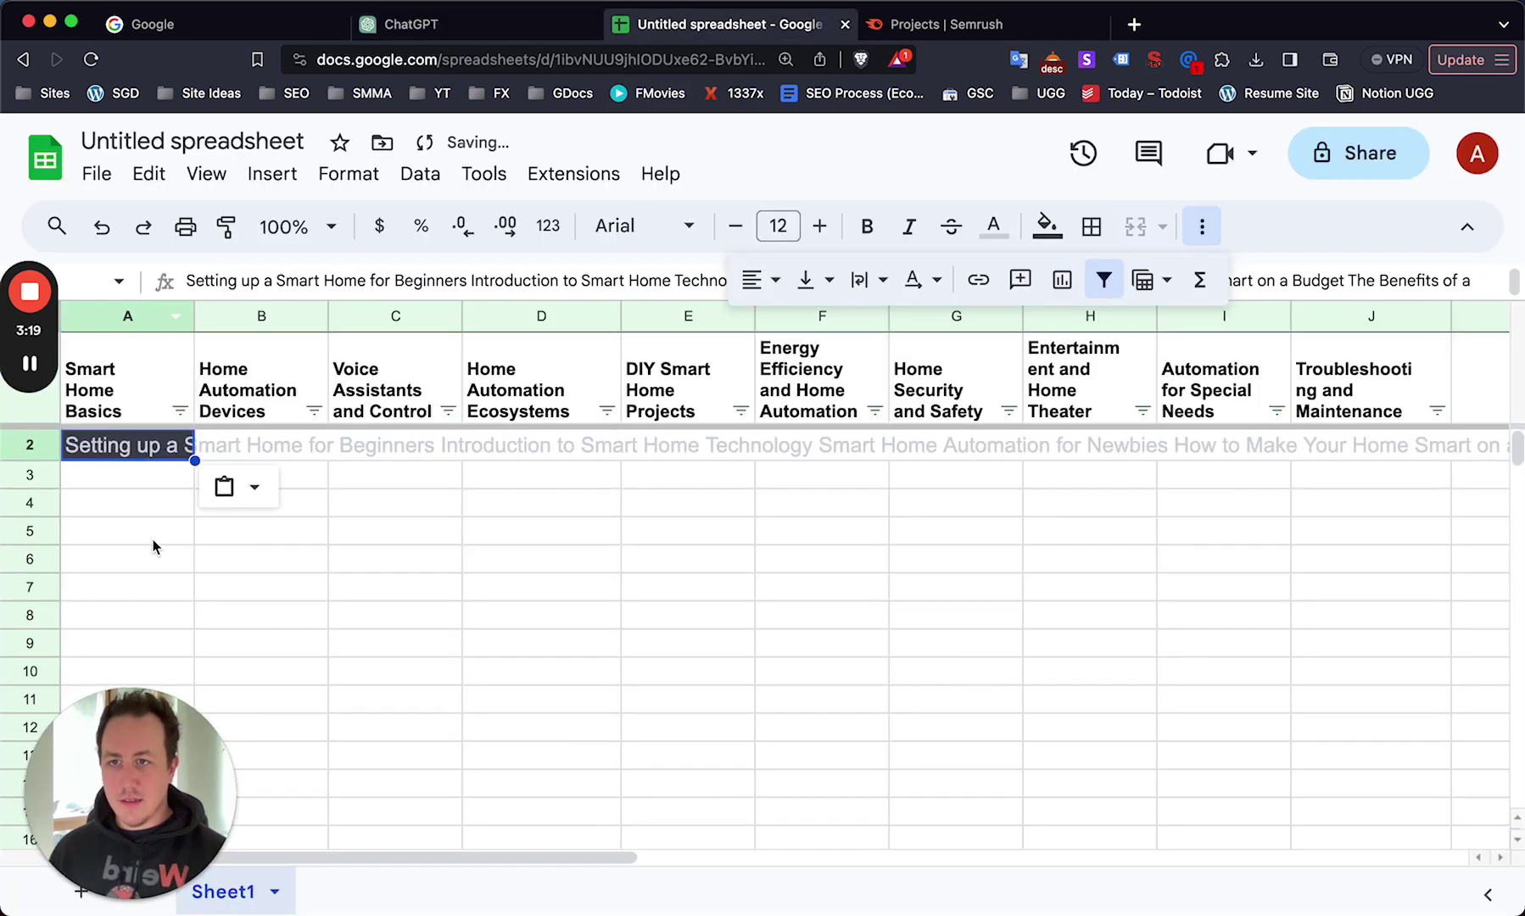
pyautogui.press('super+z')
pyautogui.click(153, 445)
pyautogui.press('super+v')
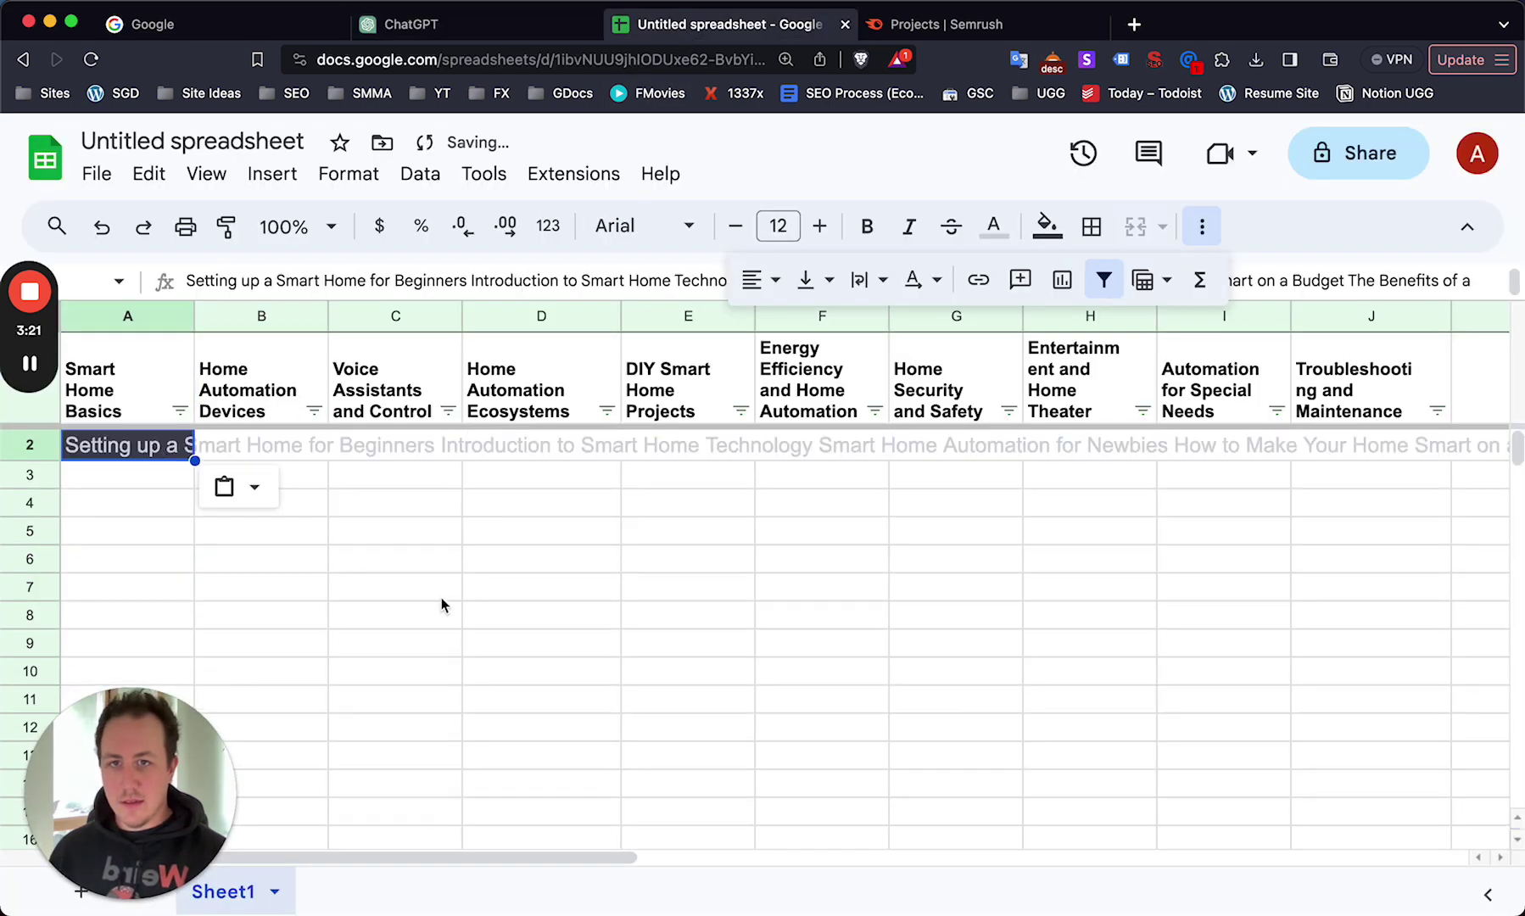
pyautogui.click(464, 612)
pyautogui.press('super+z')
pyautogui.click(162, 530)
pyautogui.press('super+v')
pyautogui.click(156, 474)
pyautogui.press('super+z')
# Clear the multi-line keyword text that ended up inside cell A2.
pyautogui.doubleClick(151, 441)
pyautogui.press('super+v')
pyautogui.click(600, 590)
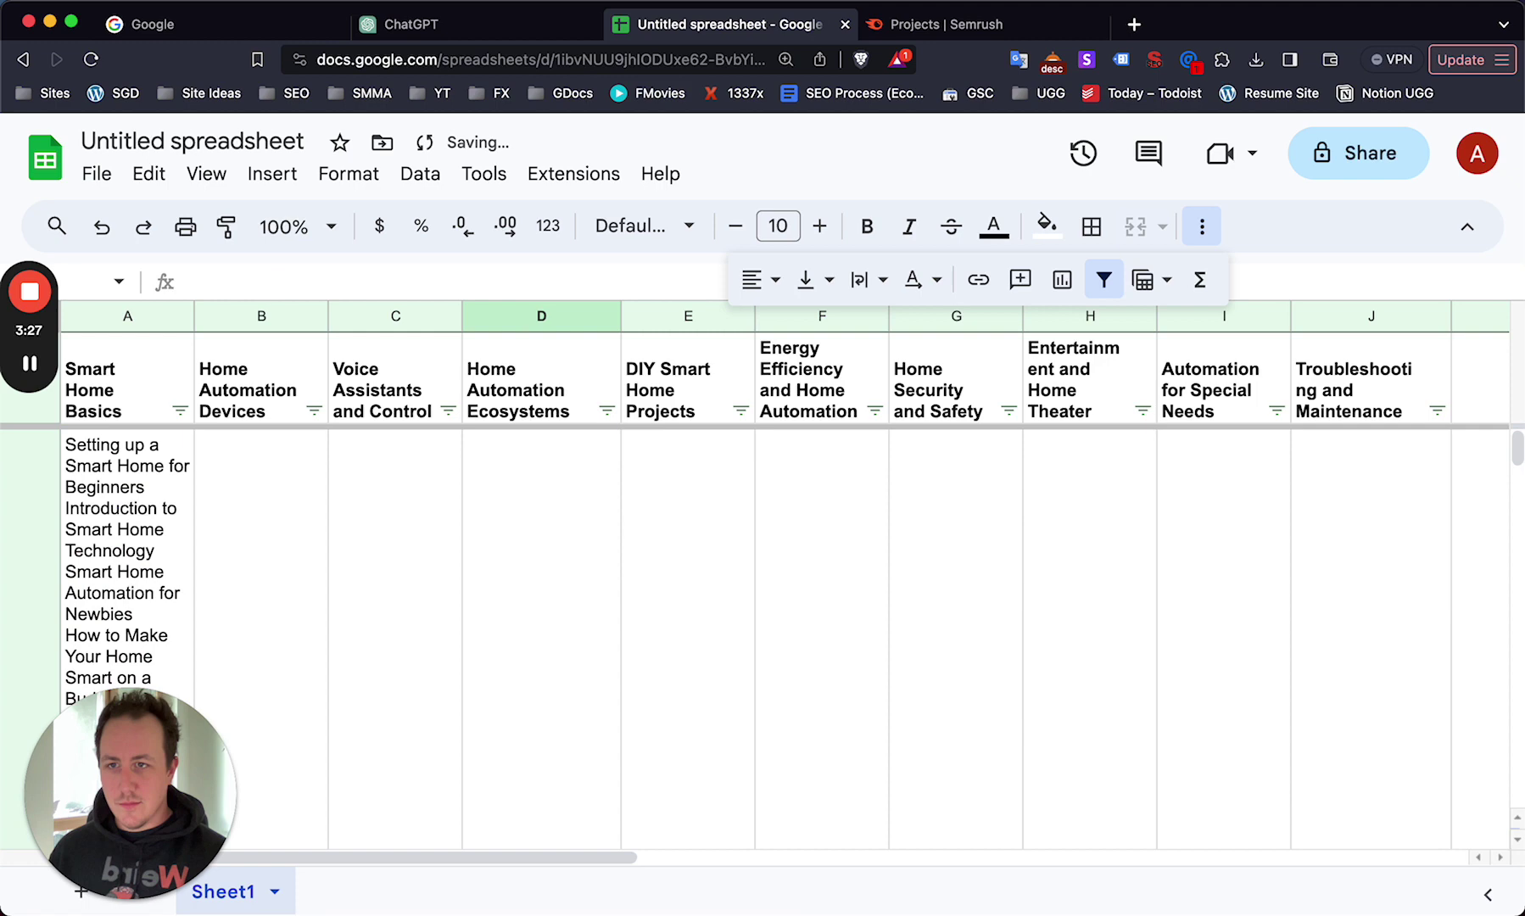
pyautogui.click(79, 586)
pyautogui.press('super+a')
pyautogui.click(128, 573)
pyautogui.doubleClick(123, 562)
pyautogui.press('super+a')
pyautogui.press('super+x')
pyautogui.click(476, 560)
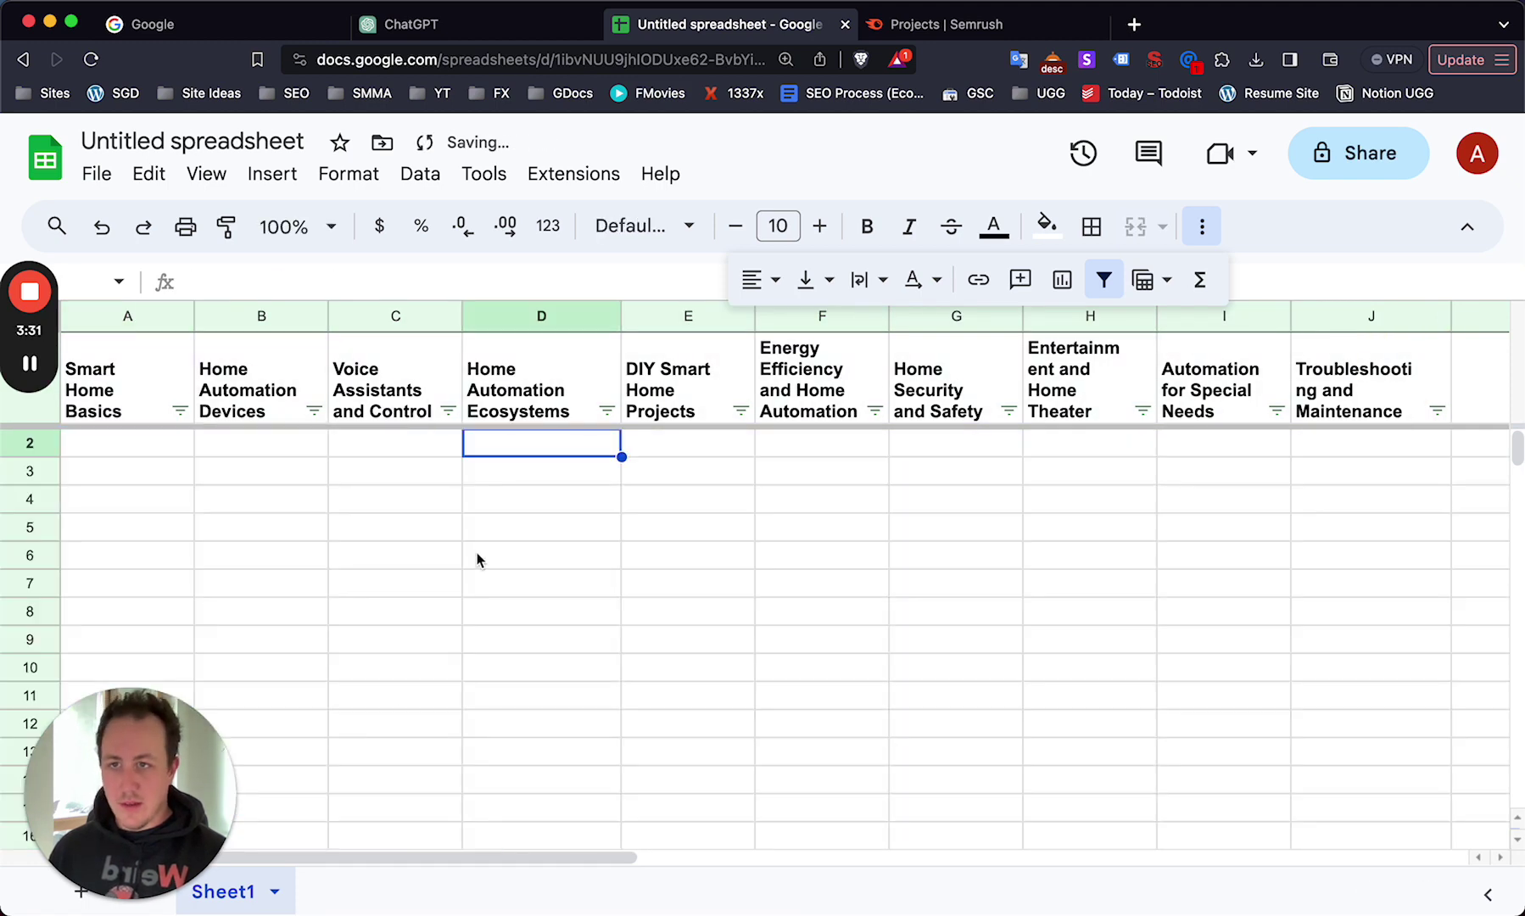
# Paste the 20 keywords into A2:A21, one per row.
pyautogui.click(153, 454)
pyautogui.press('super+v')
pyautogui.click(421, 501)
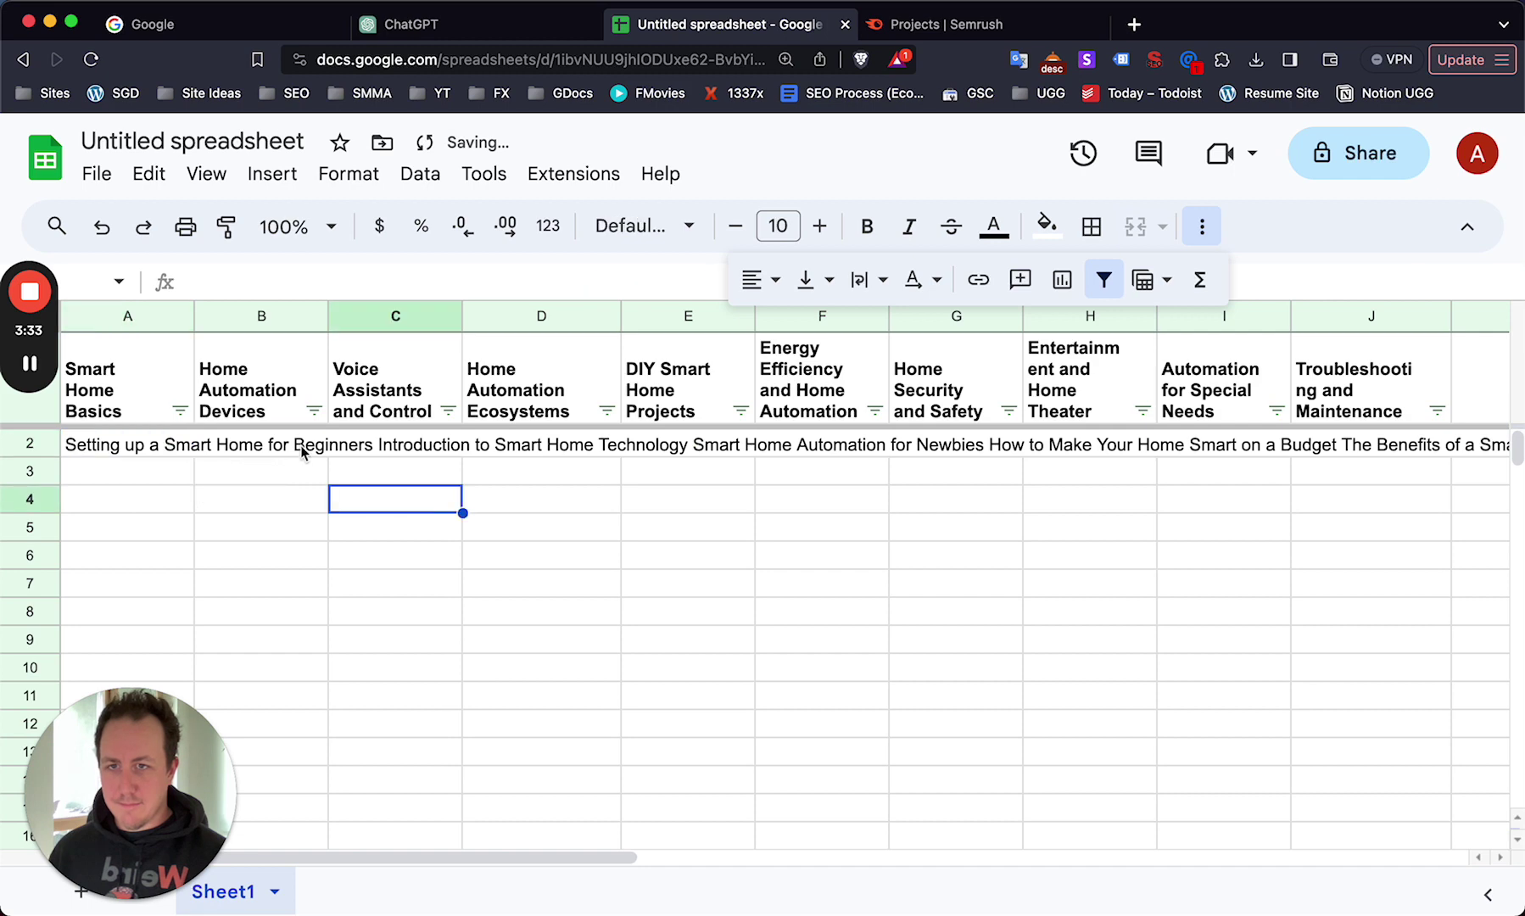
pyautogui.click(185, 538)
pyautogui.click(127, 444)
pyautogui.press('super+v')
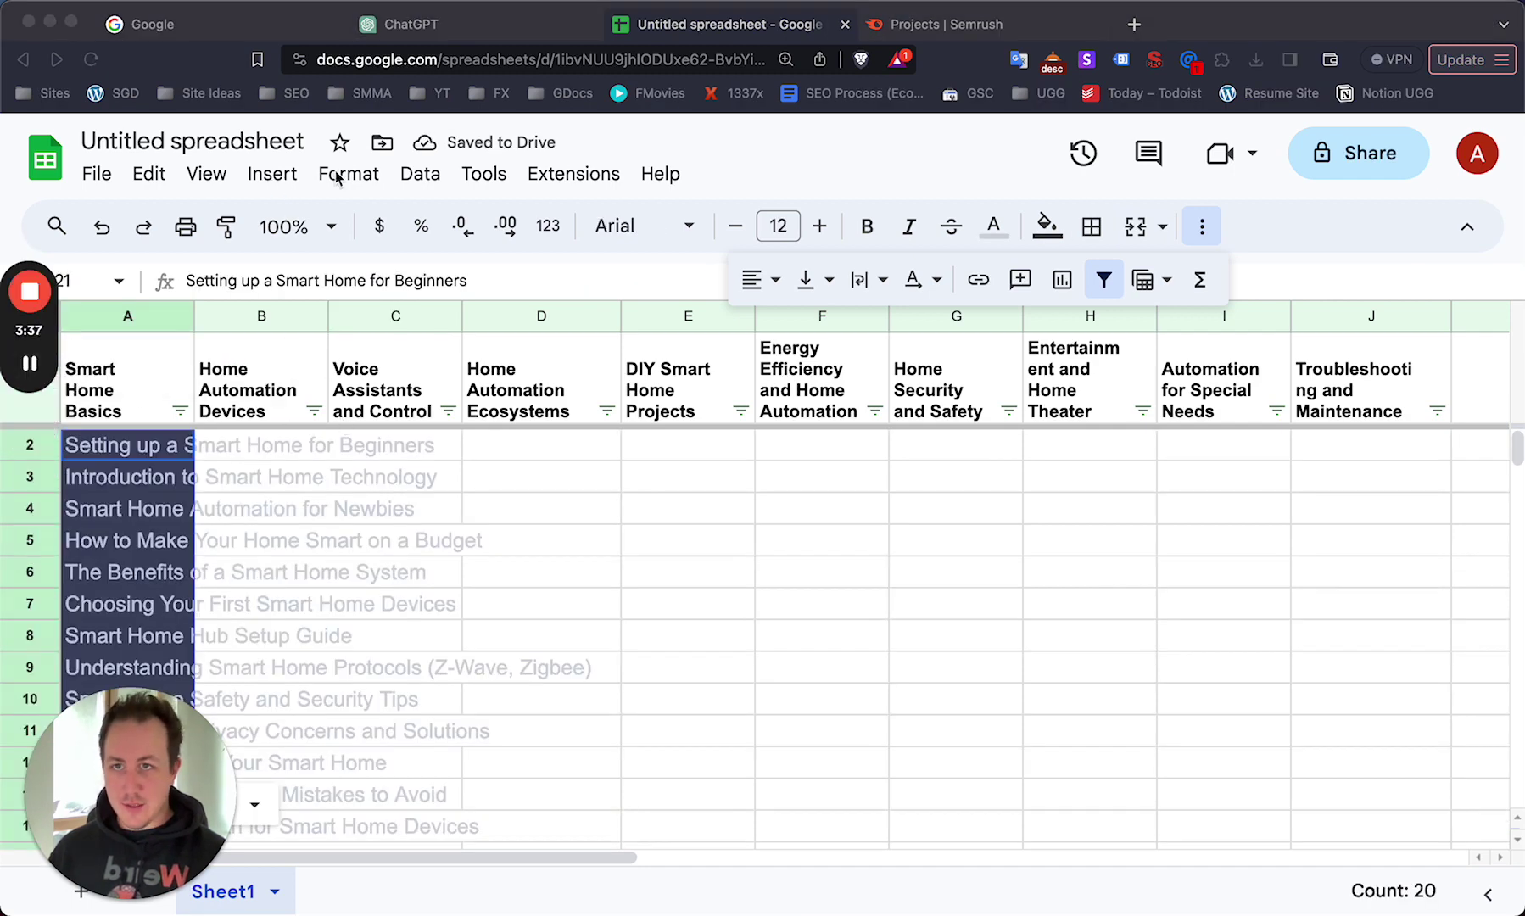
# Clear the pasted keywords' formatting and set their text wrapping to Wrap.
pyautogui.click(350, 175)
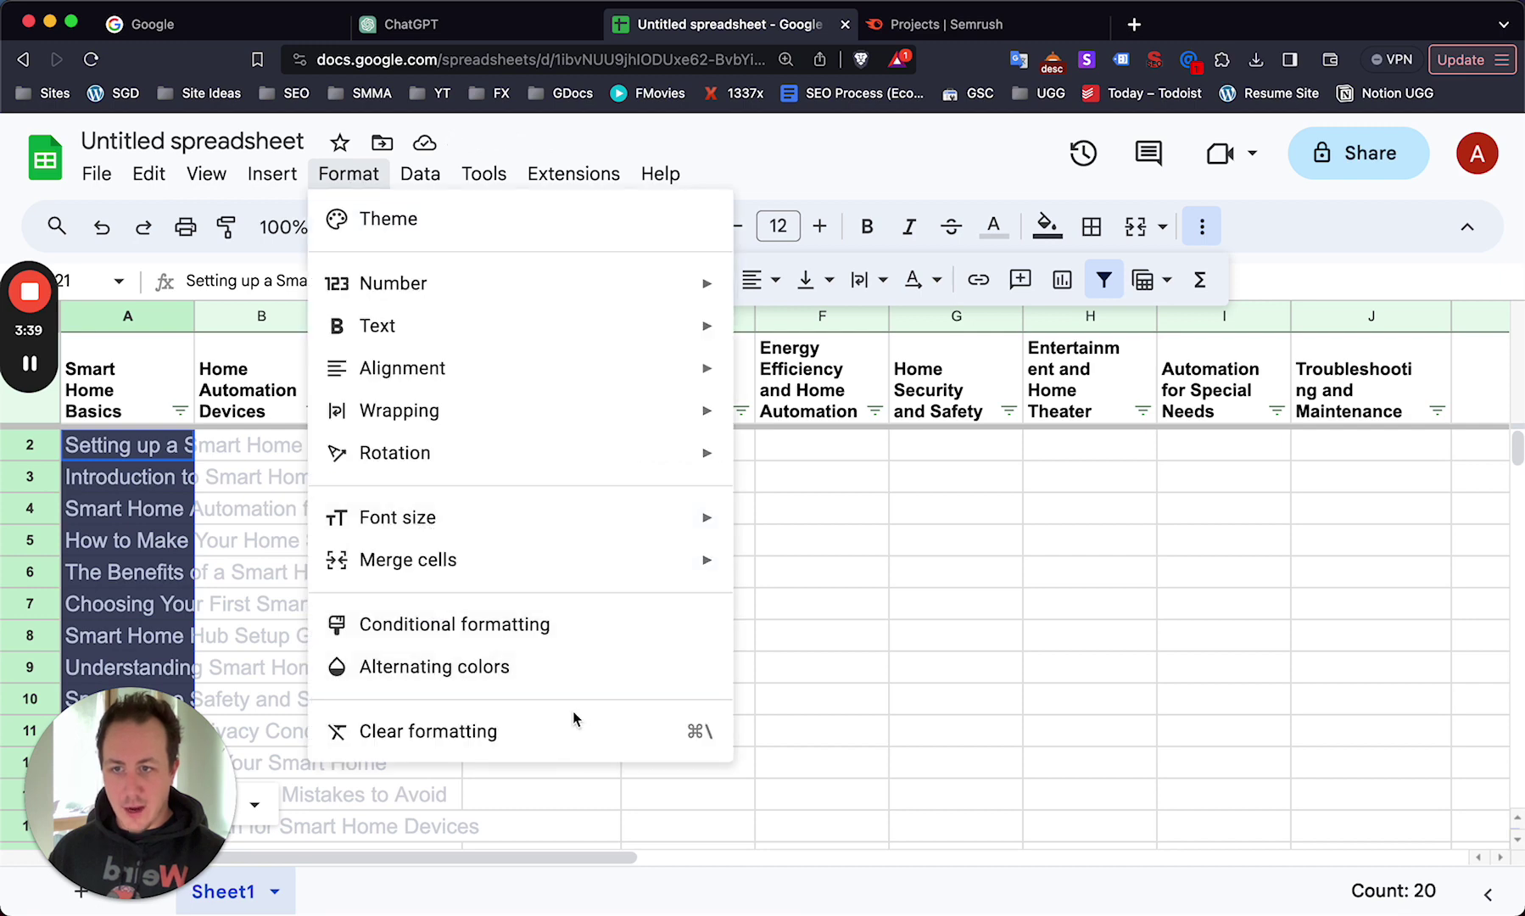
pyautogui.click(527, 735)
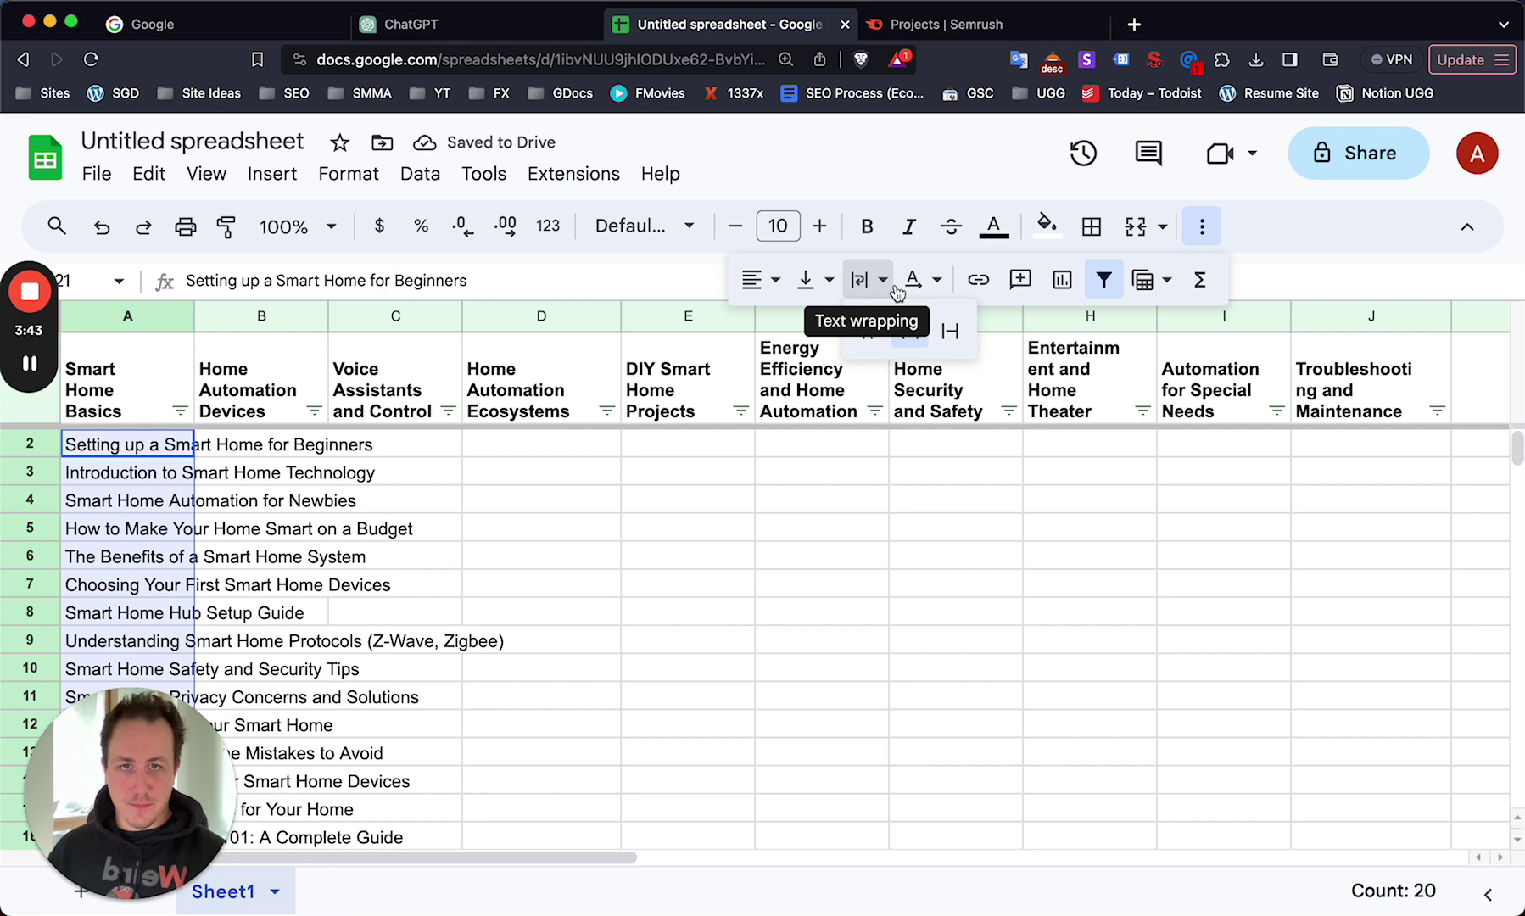
pyautogui.click(869, 279)
pyautogui.click(909, 331)
pyautogui.click(510, 562)
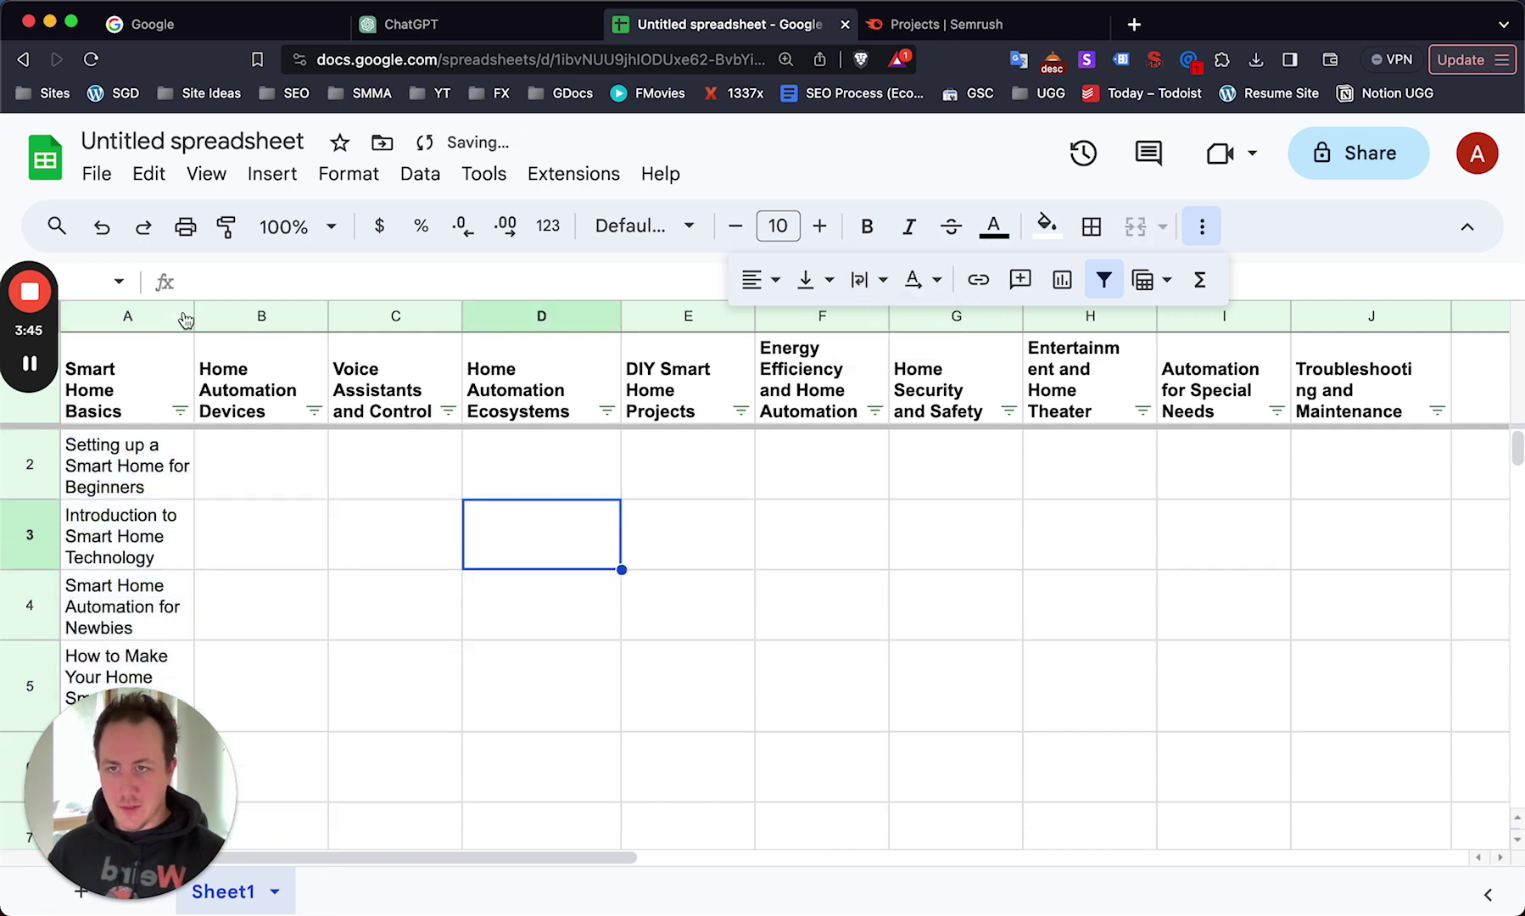
# Widen column A to fit the keywords and select 'Setting up a Smart Home for Beginners'.
pyautogui.moveTo(194, 316); pyautogui.dragTo(572, 315)
pyautogui.click(454, 562)
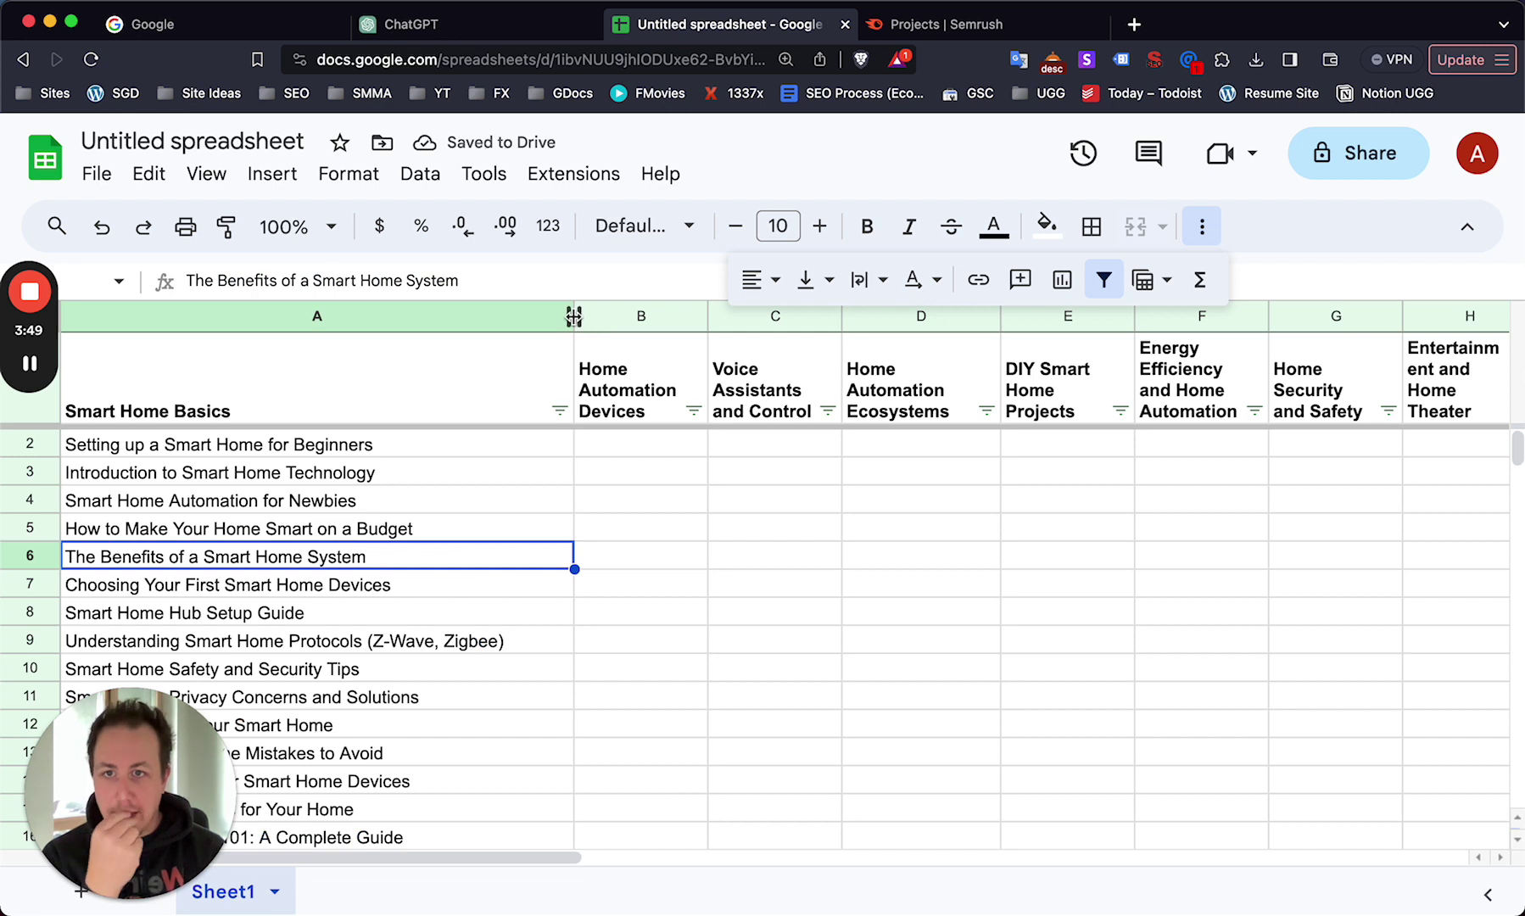
pyautogui.moveTo(573, 316); pyautogui.dragTo(491, 316)
pyautogui.click(421, 530)
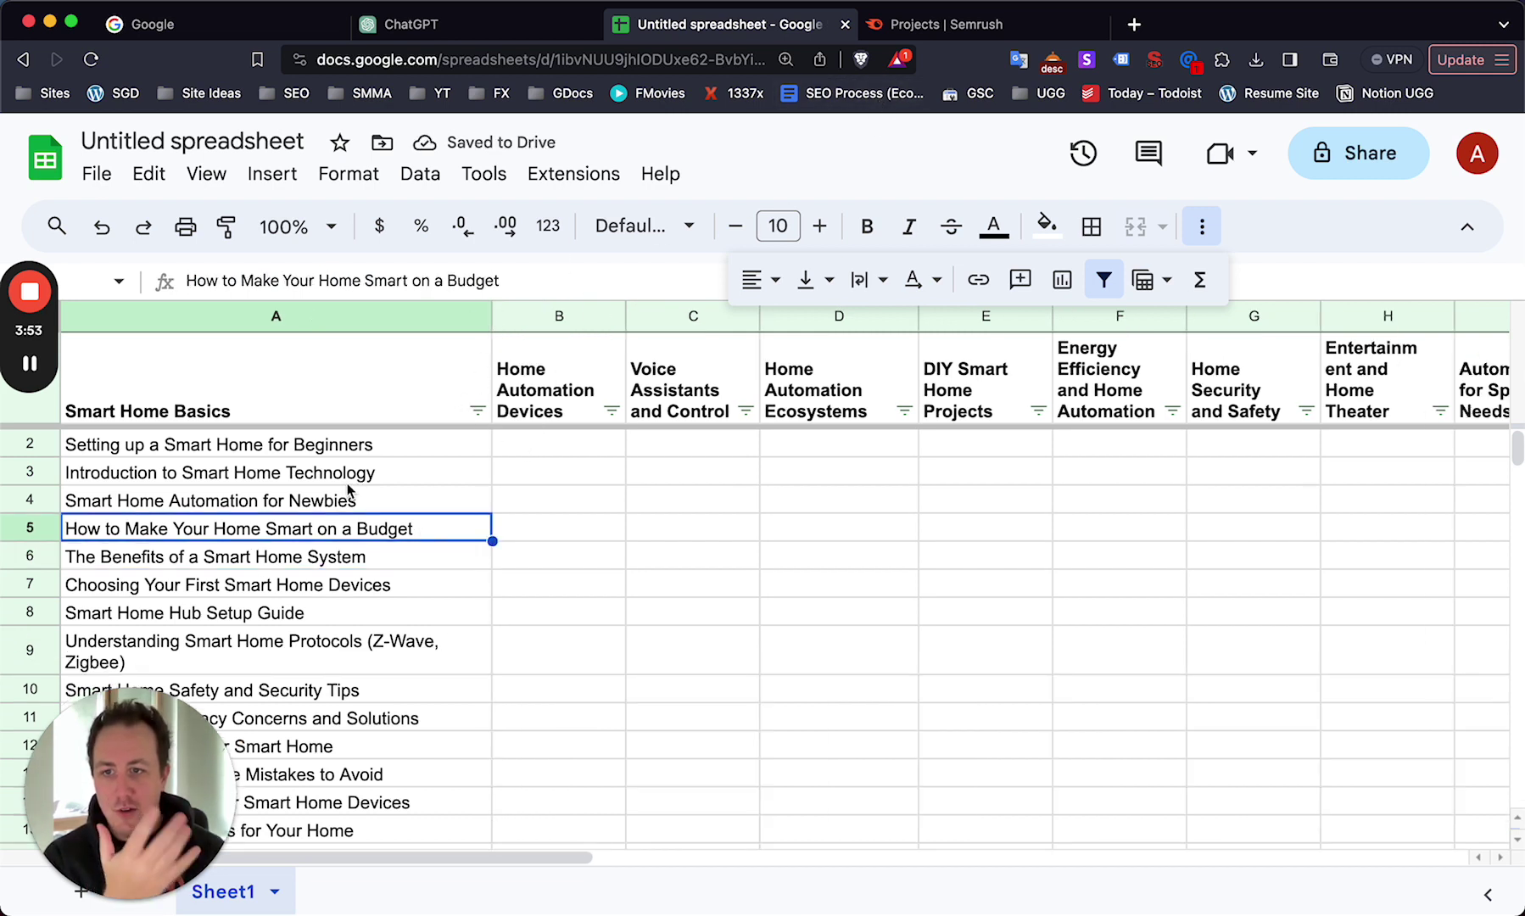
pyautogui.click(347, 553)
pyautogui.click(528, 574)
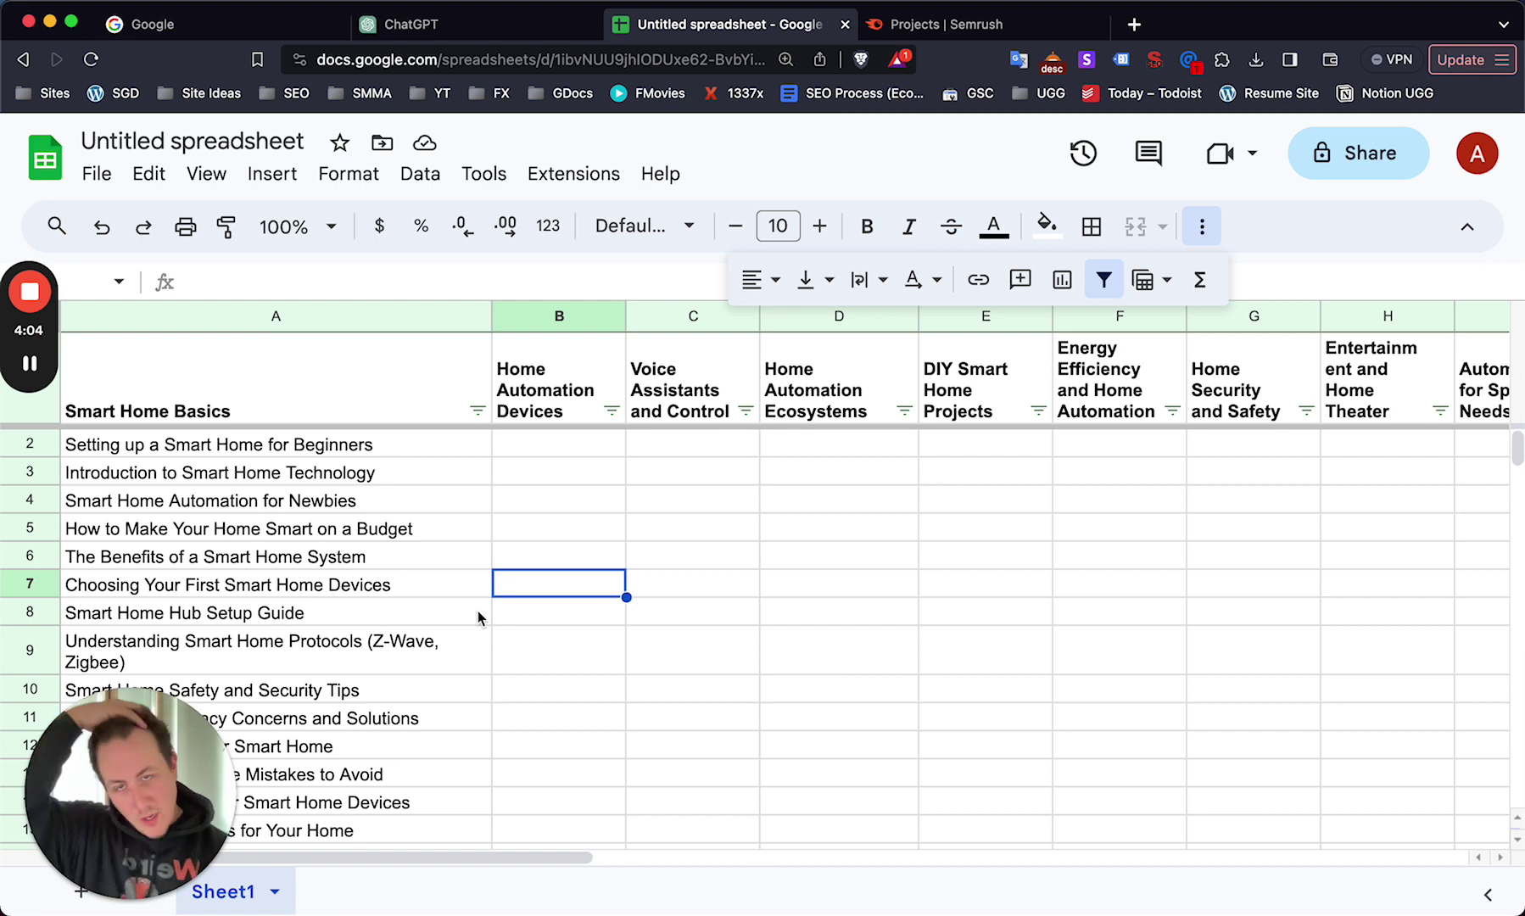
pyautogui.click(247, 448)
# Google the first keyword, 'Setting up a Smart Home for Beginners'.
pyautogui.tripleClick(294, 280)
pyautogui.press('super+c')
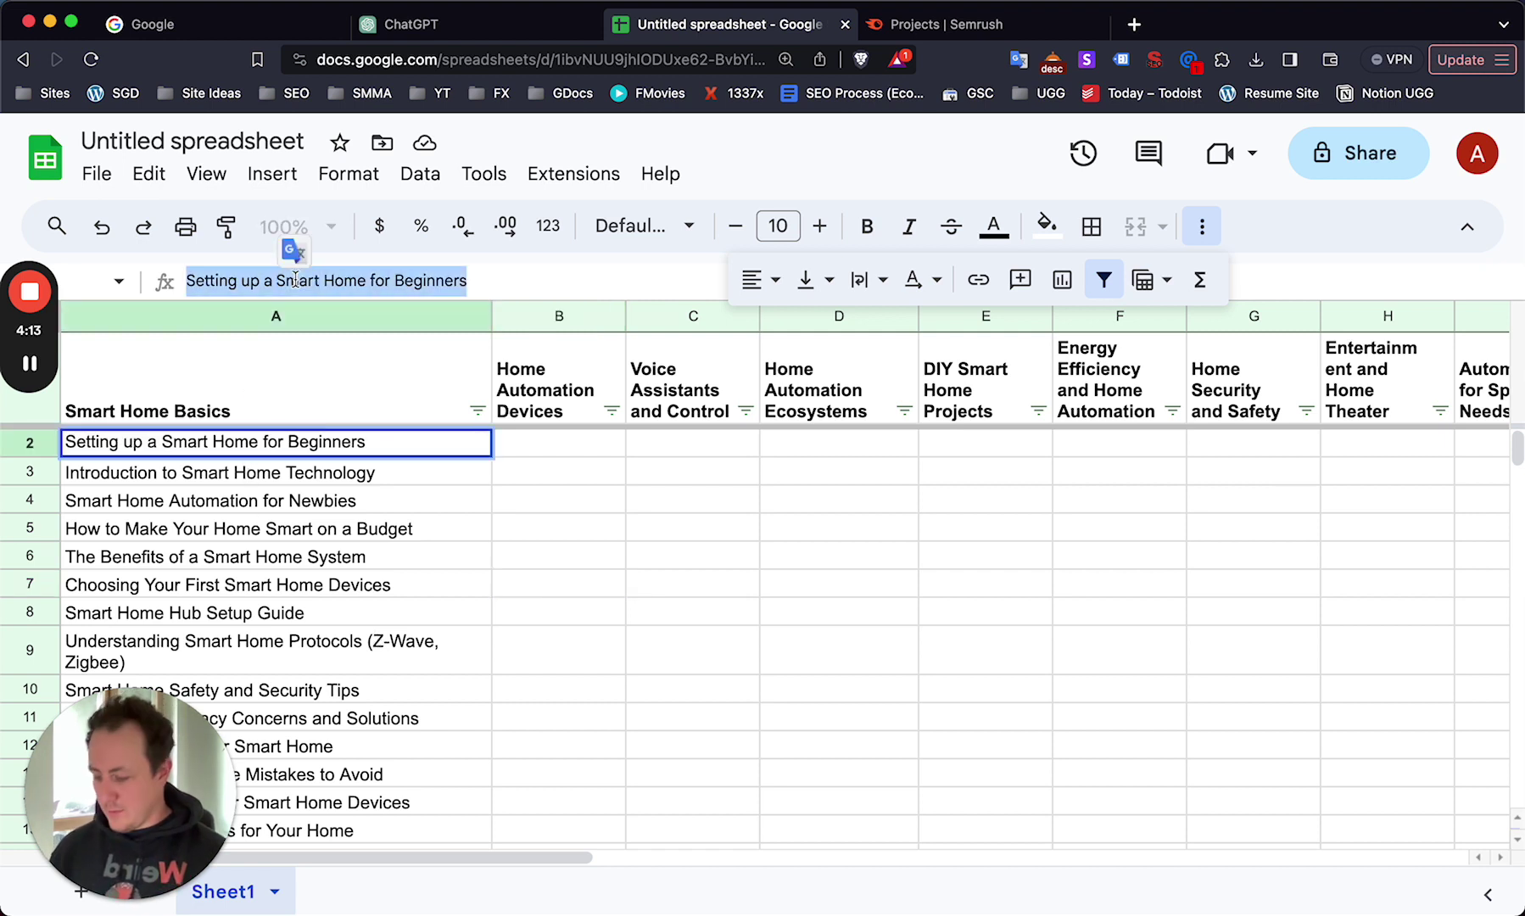
pyautogui.click(693, 623)
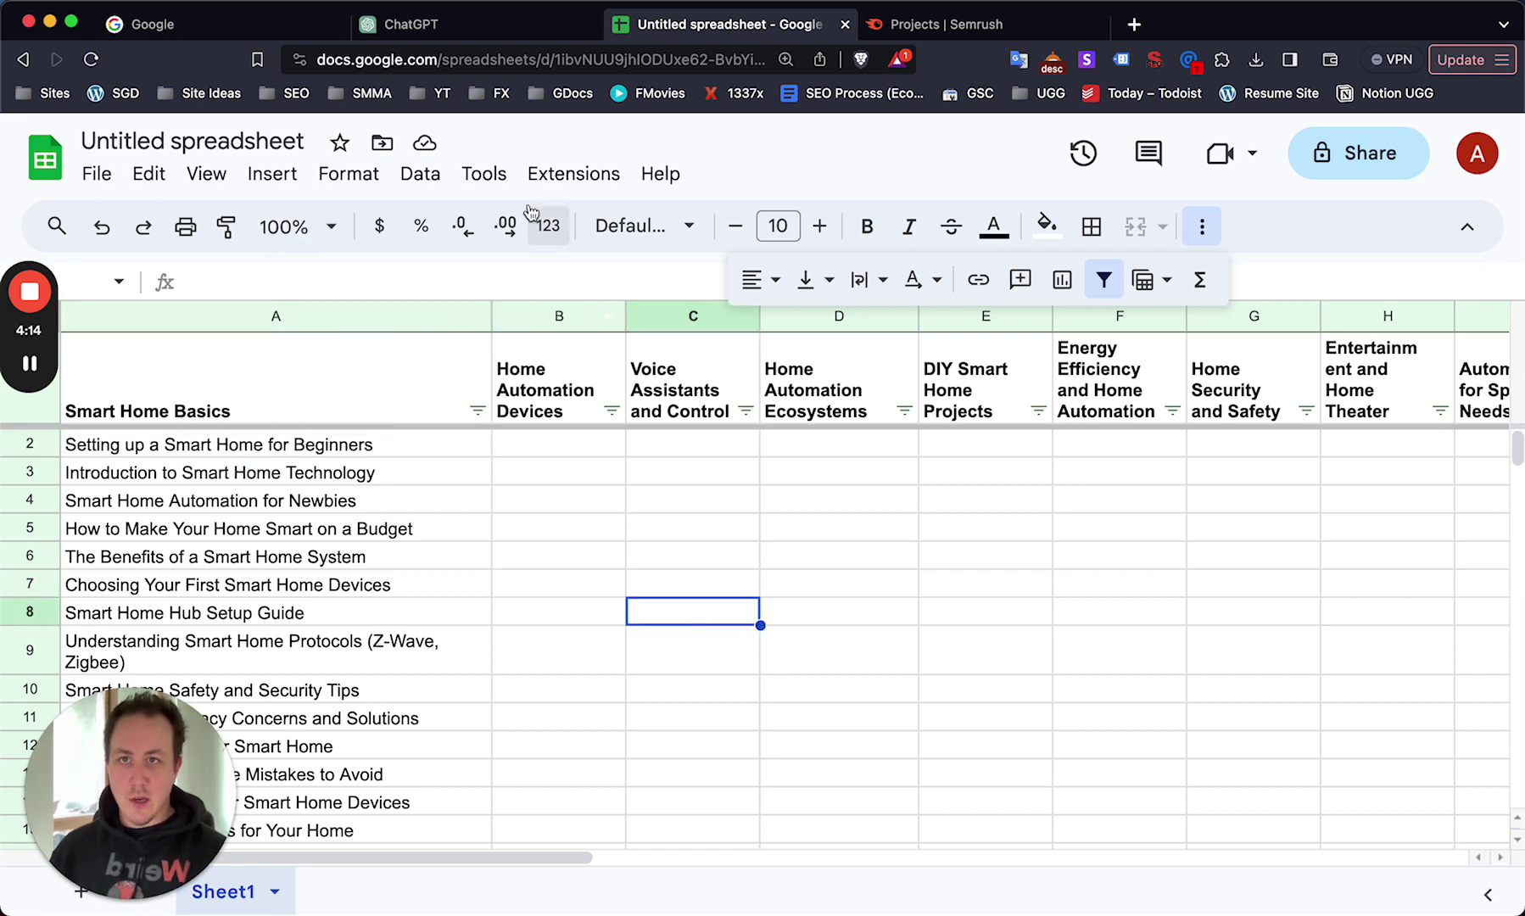
pyautogui.click(222, 30)
pyautogui.click(504, 391)
pyautogui.press('super+v')
pyautogui.press('Return')
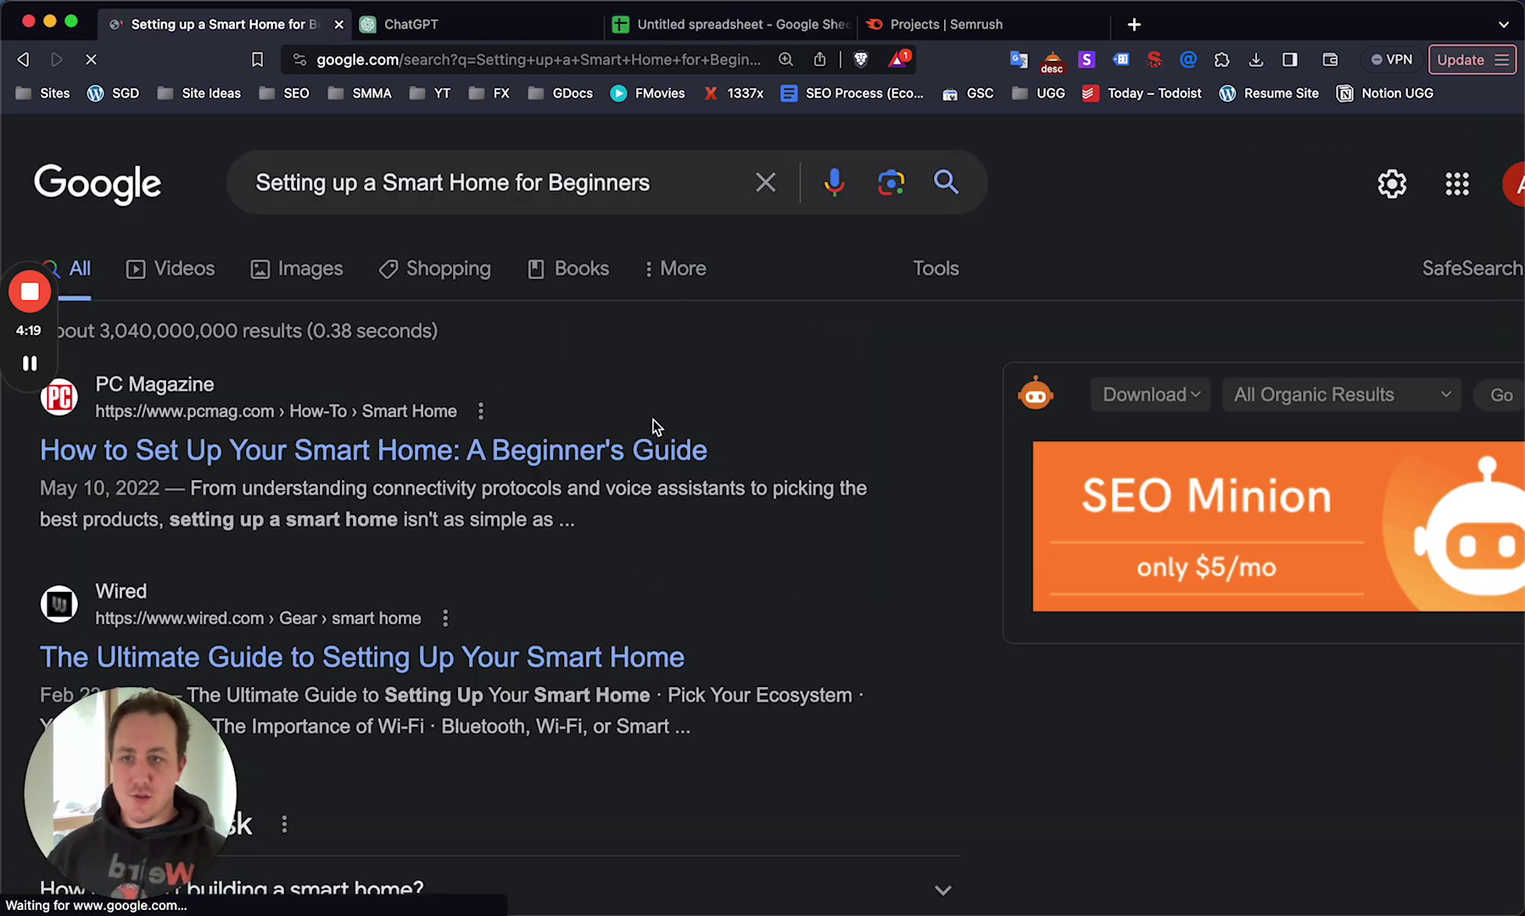
# Select 'How to Set Up Your Smart Home:' from the PC Magazine headline and return to cell A2.
pyautogui.scroll(-6, 750, 418)
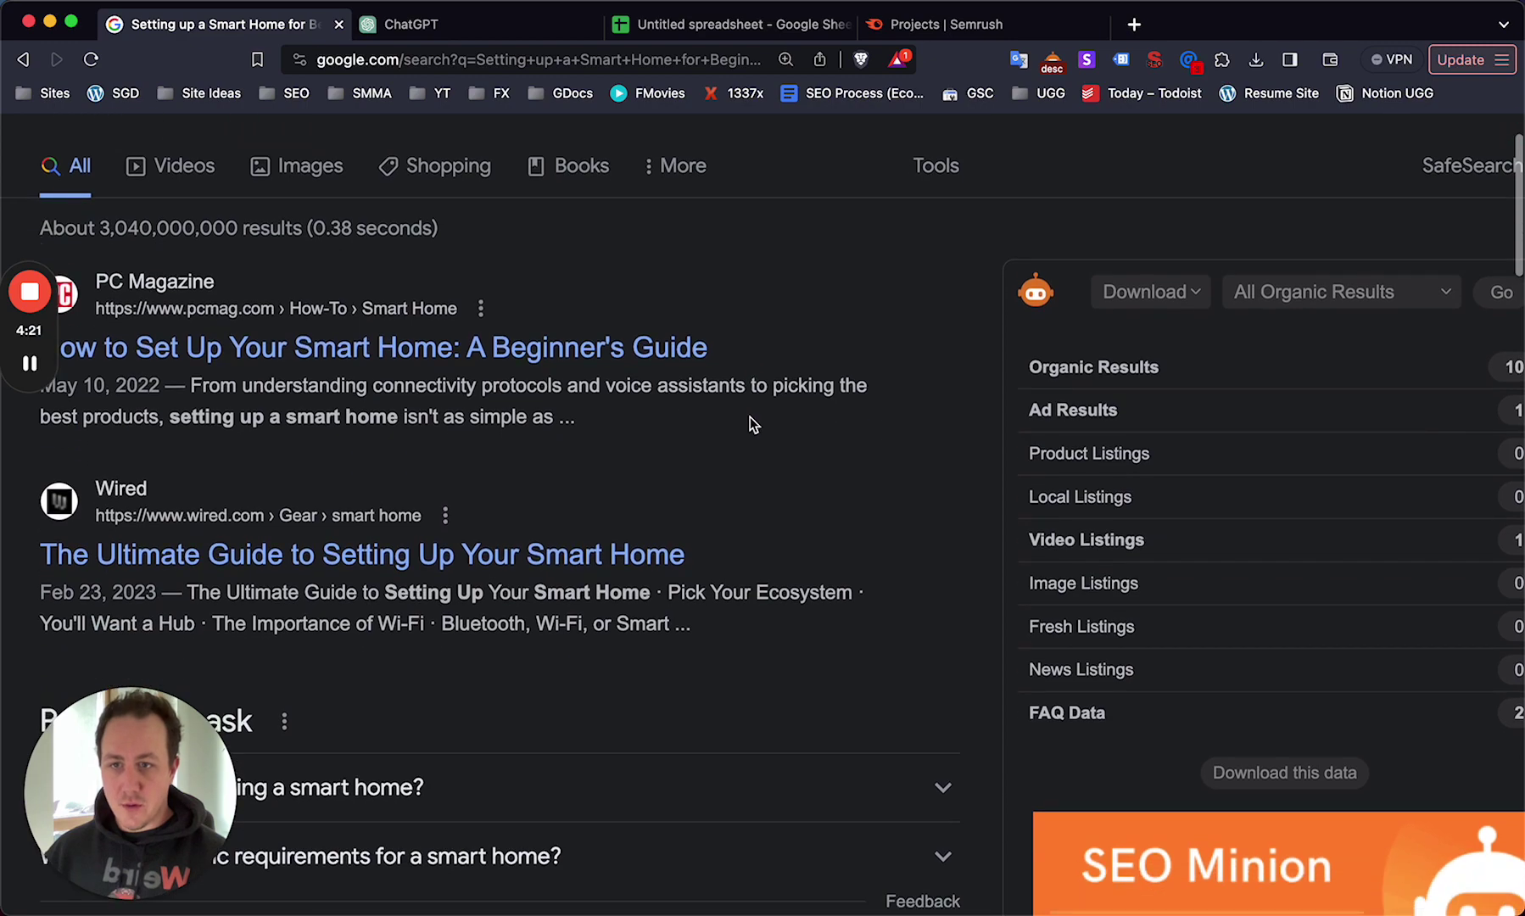
pyautogui.scroll(6, 750, 424)
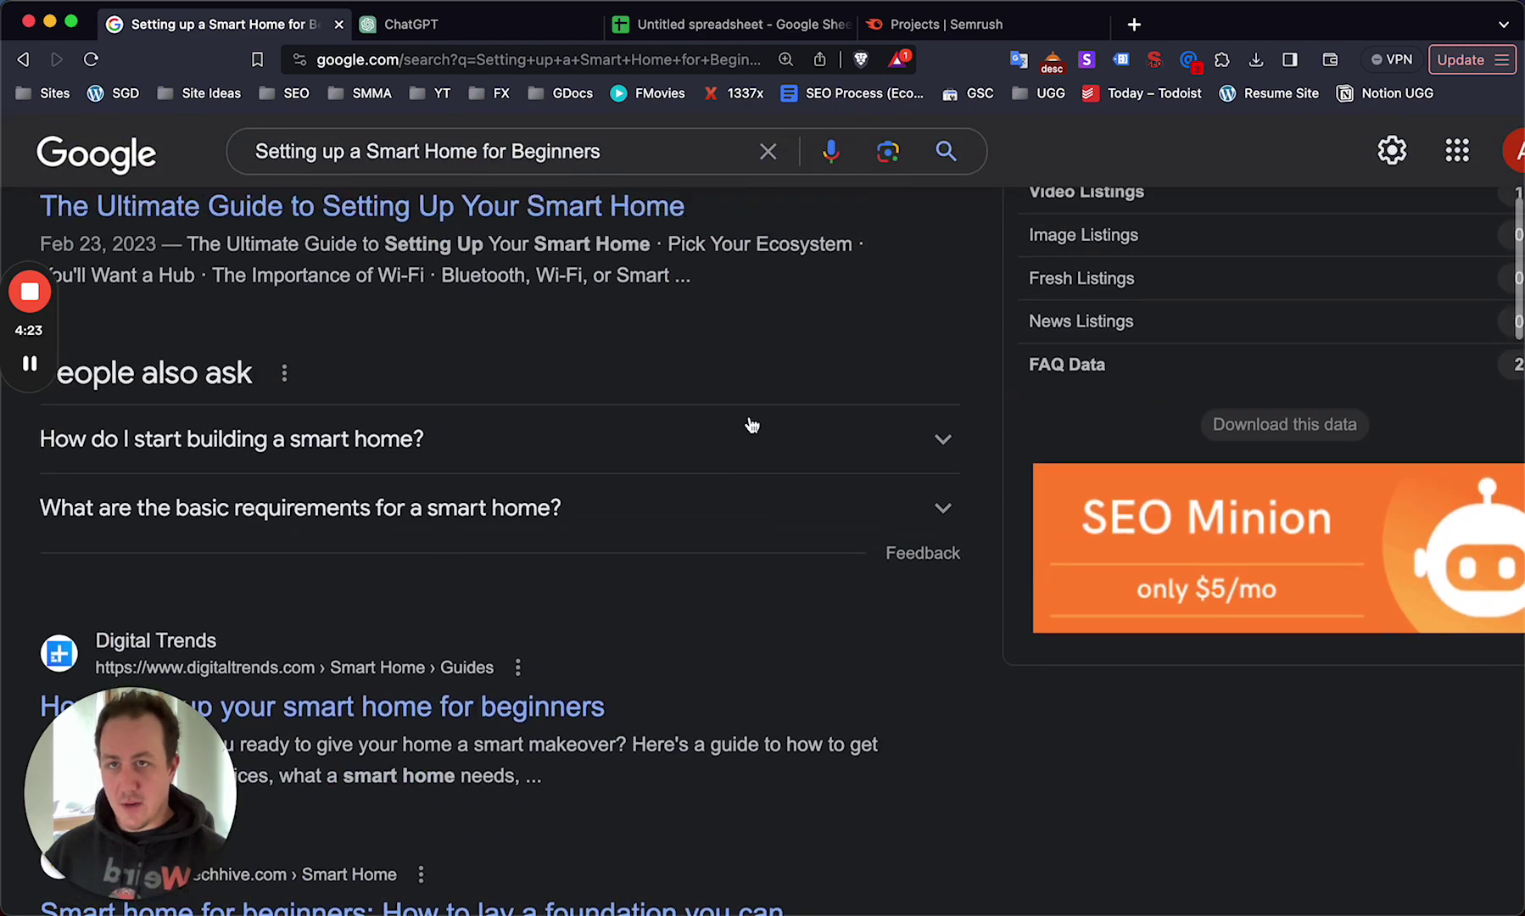
pyautogui.scroll(-1, 518, 217)
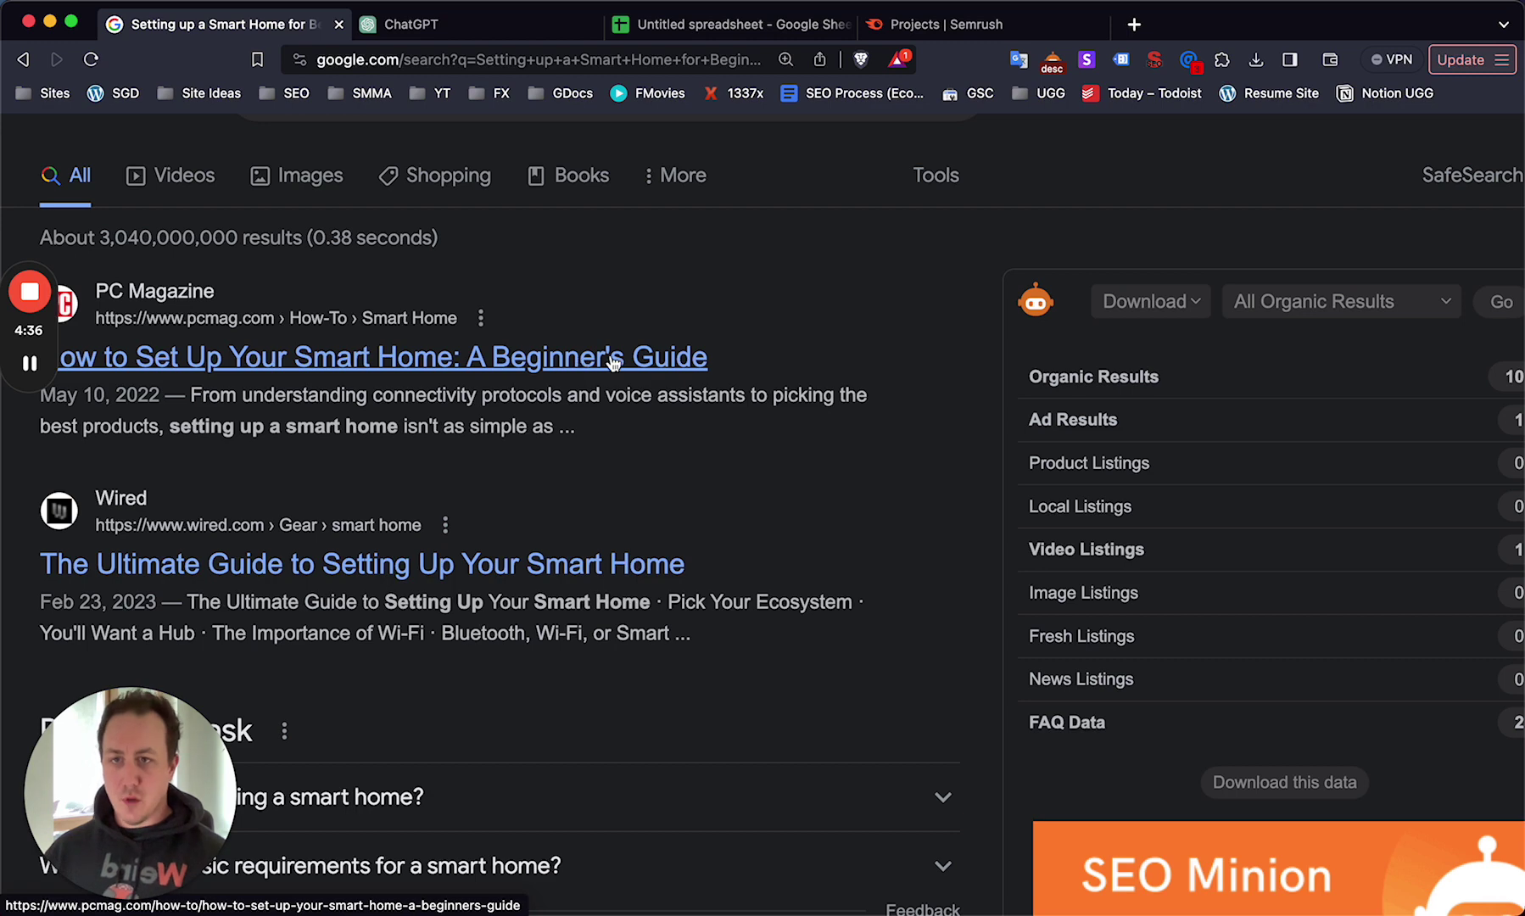
pyautogui.scroll(-5, 676, 434)
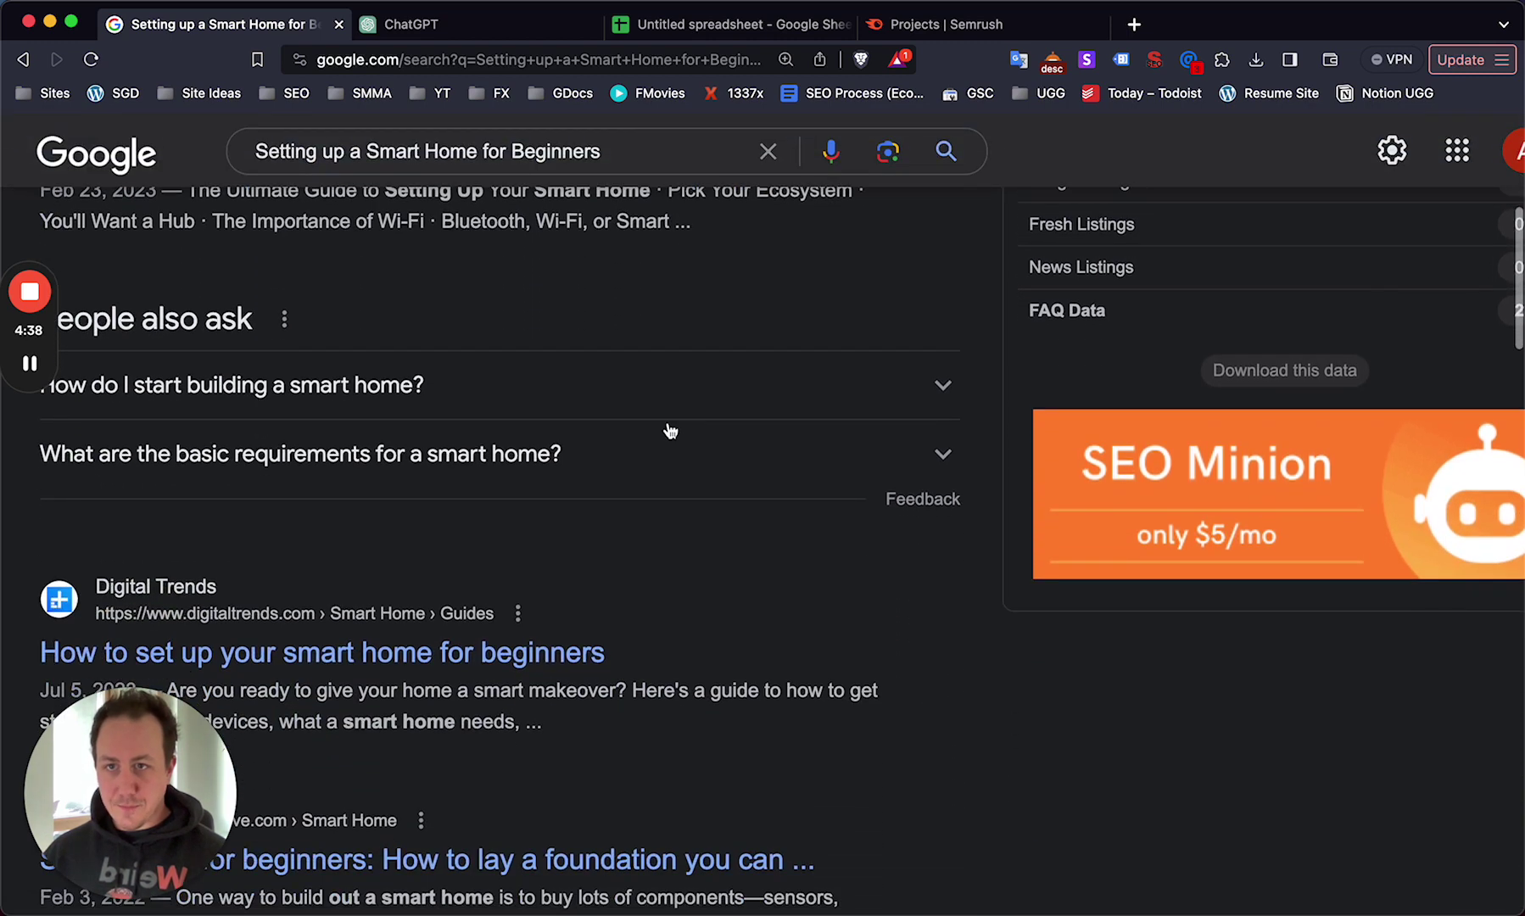
pyautogui.scroll(-3, 670, 430)
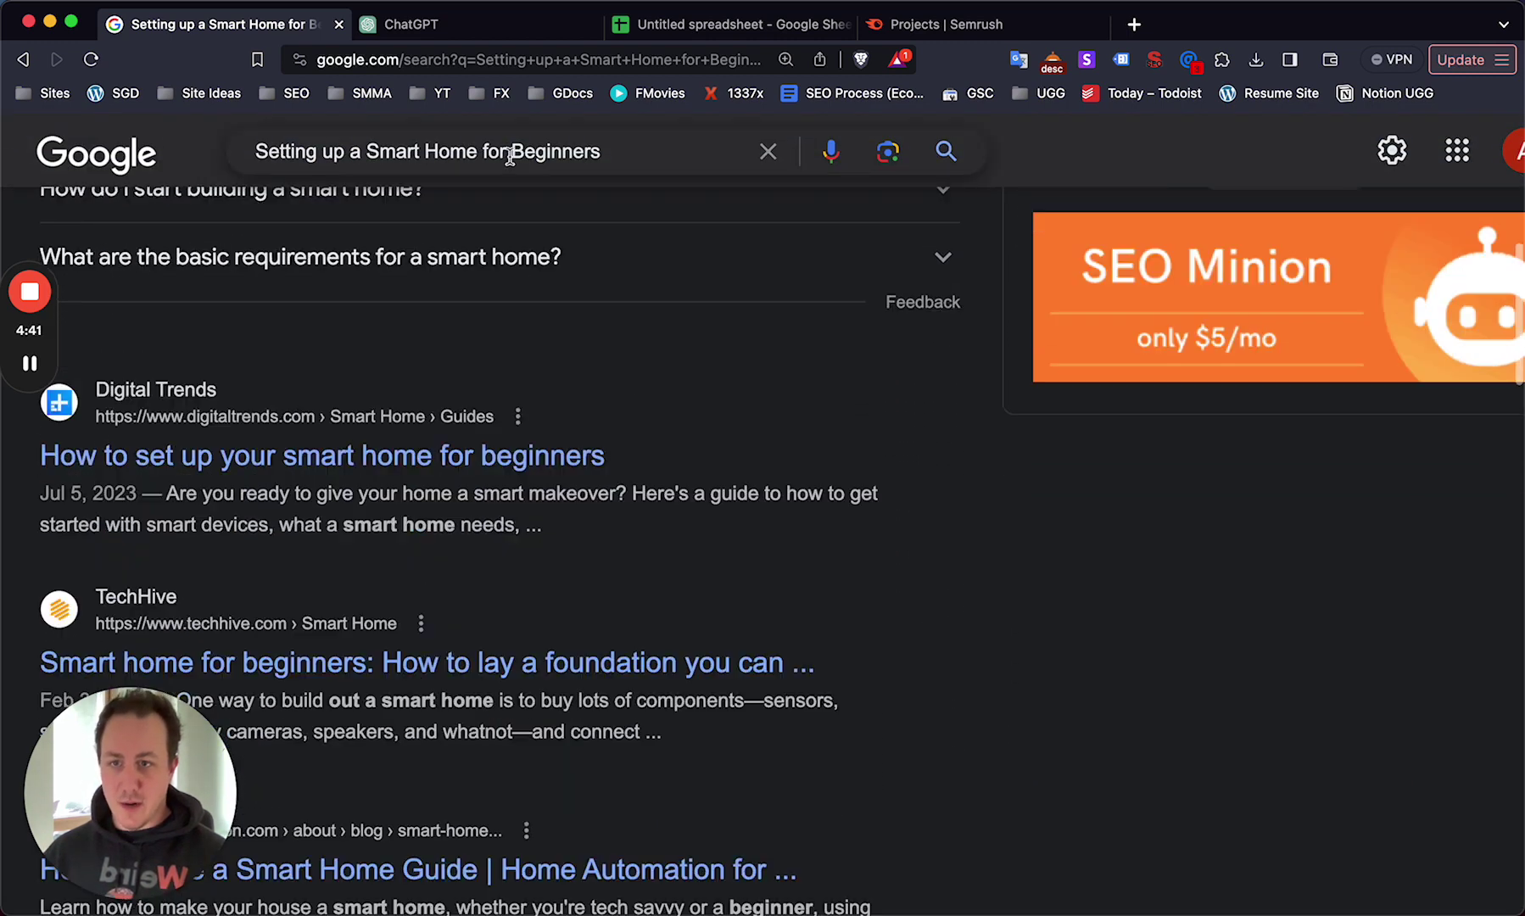
pyautogui.scroll(-9, 551, 340)
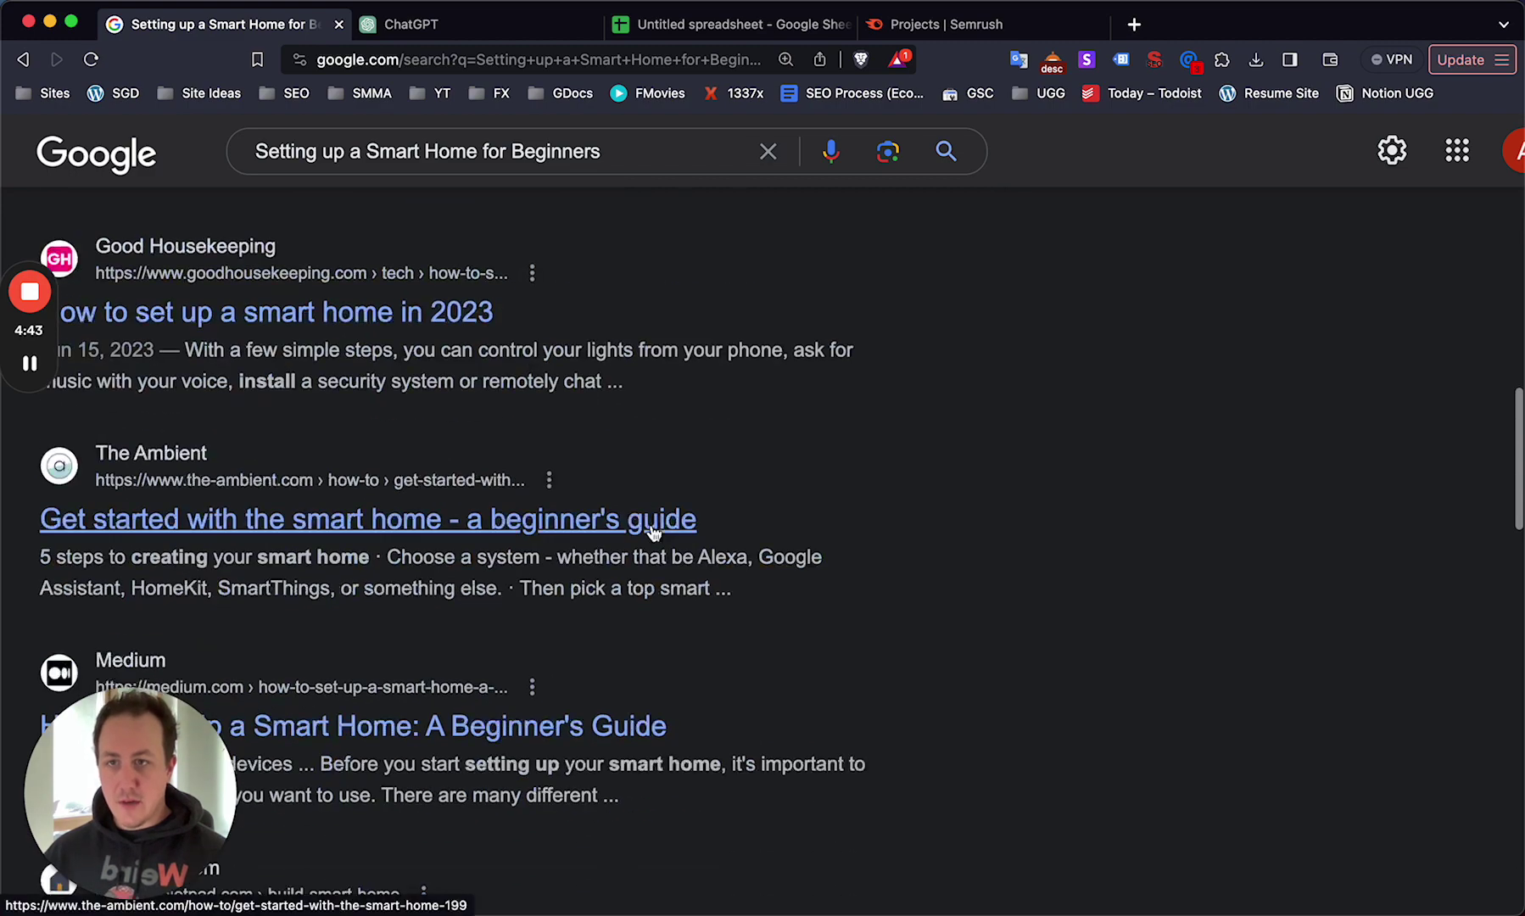
pyautogui.scroll(15, 619, 467)
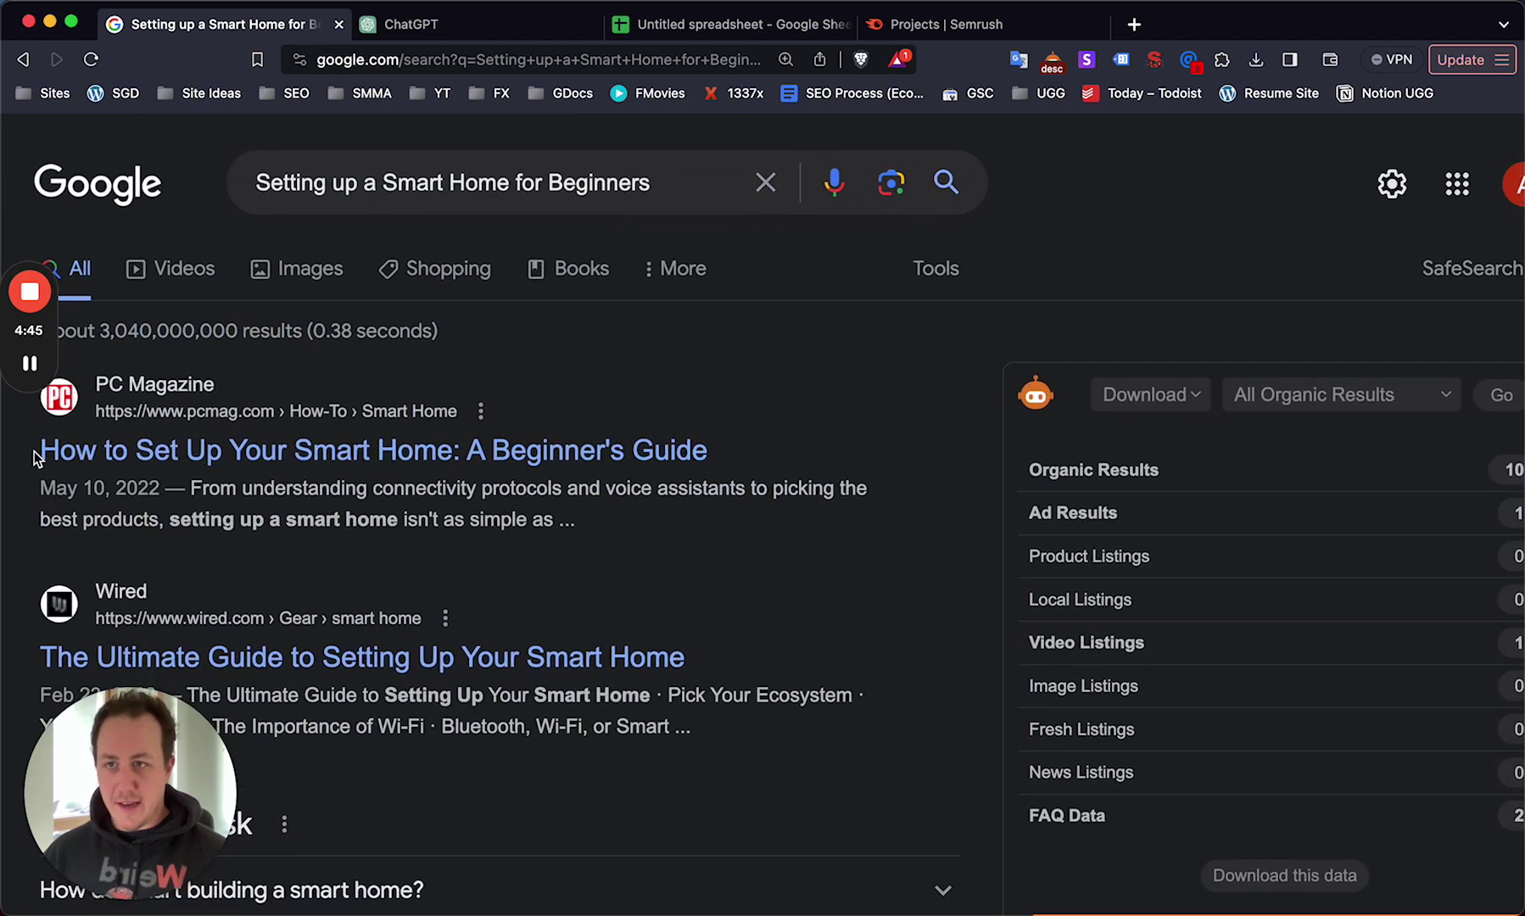
pyautogui.moveTo(35, 458); pyautogui.dragTo(463, 454)
pyautogui.press('cmd+c')
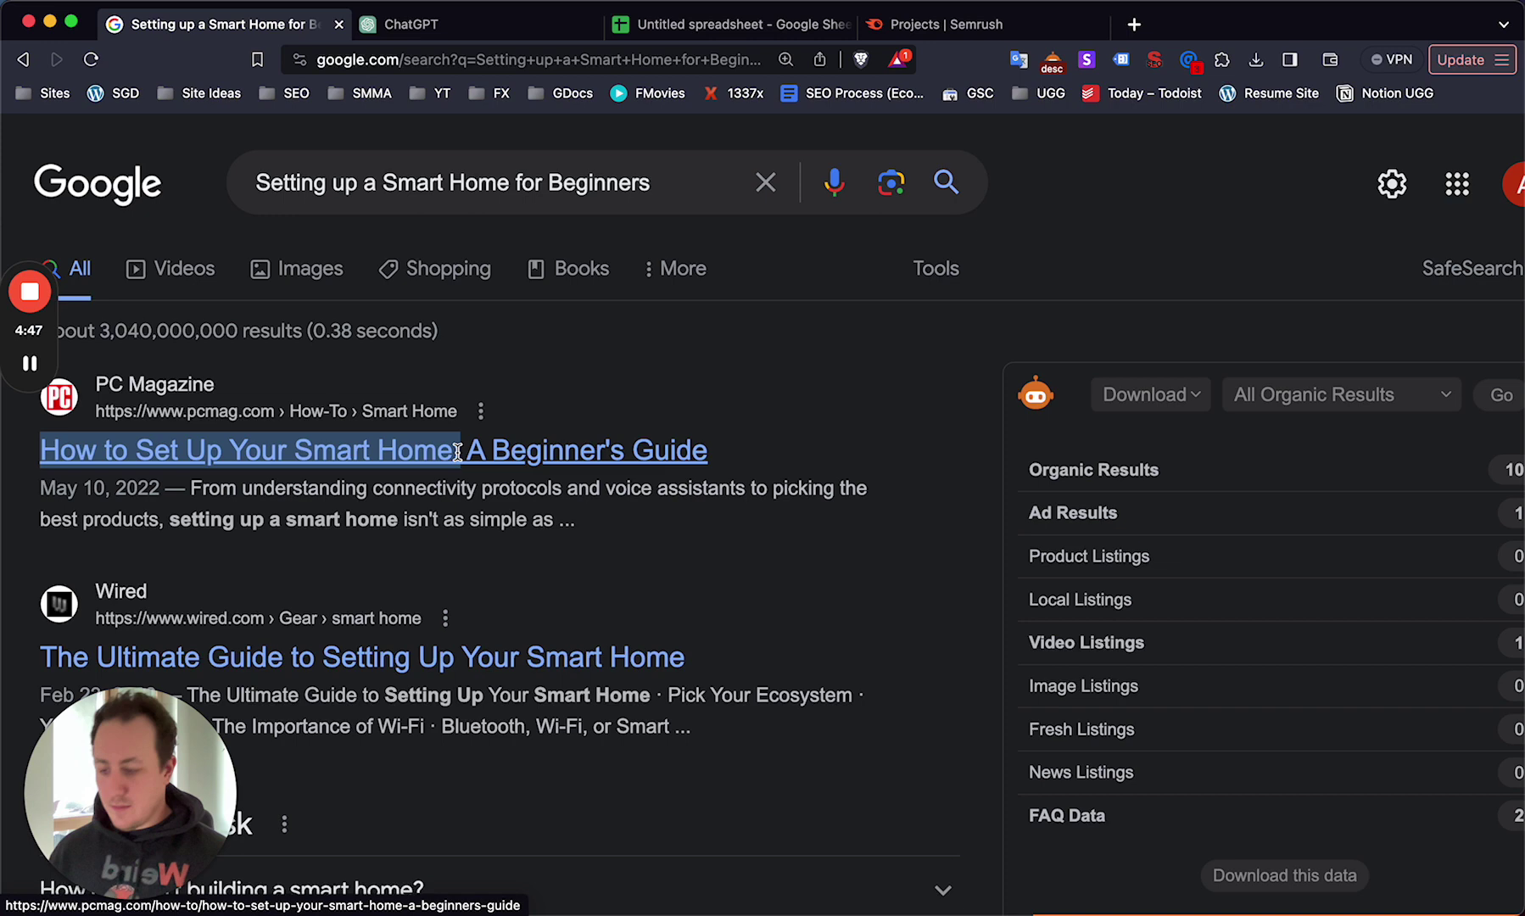
pyautogui.click(448, 27)
pyautogui.click(768, 25)
pyautogui.click(215, 447)
# Paste the PC Magazine headline 'How to Set Up Your Smart Home' into A2.
pyautogui.press('cmd+v')
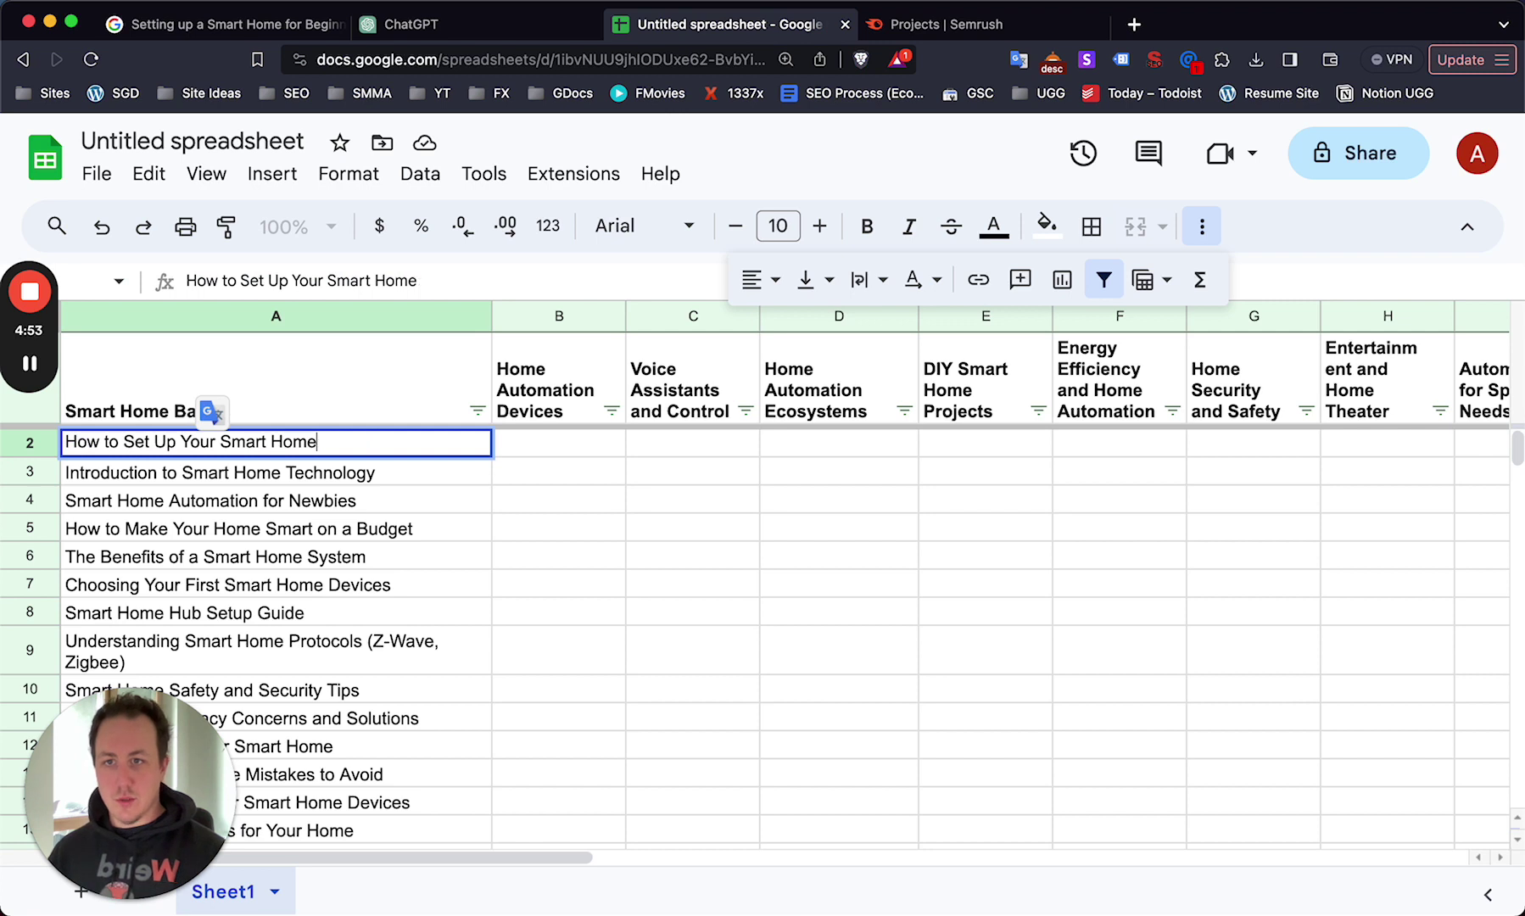
pyautogui.click(306, 484)
pyautogui.click(327, 452)
# Copy A3's title 'Introduction to Smart Home Technology' for searching.
pyautogui.click(320, 473)
pyautogui.doubleClick(318, 280)
pyautogui.tripleClick(326, 278)
pyautogui.press('super+c')
pyautogui.click(294, 37)
# Search Google for 'Introduction to Smart Home Technology'.
pyautogui.click(401, 169)
pyautogui.press('super+a')
pyautogui.press('super+v')
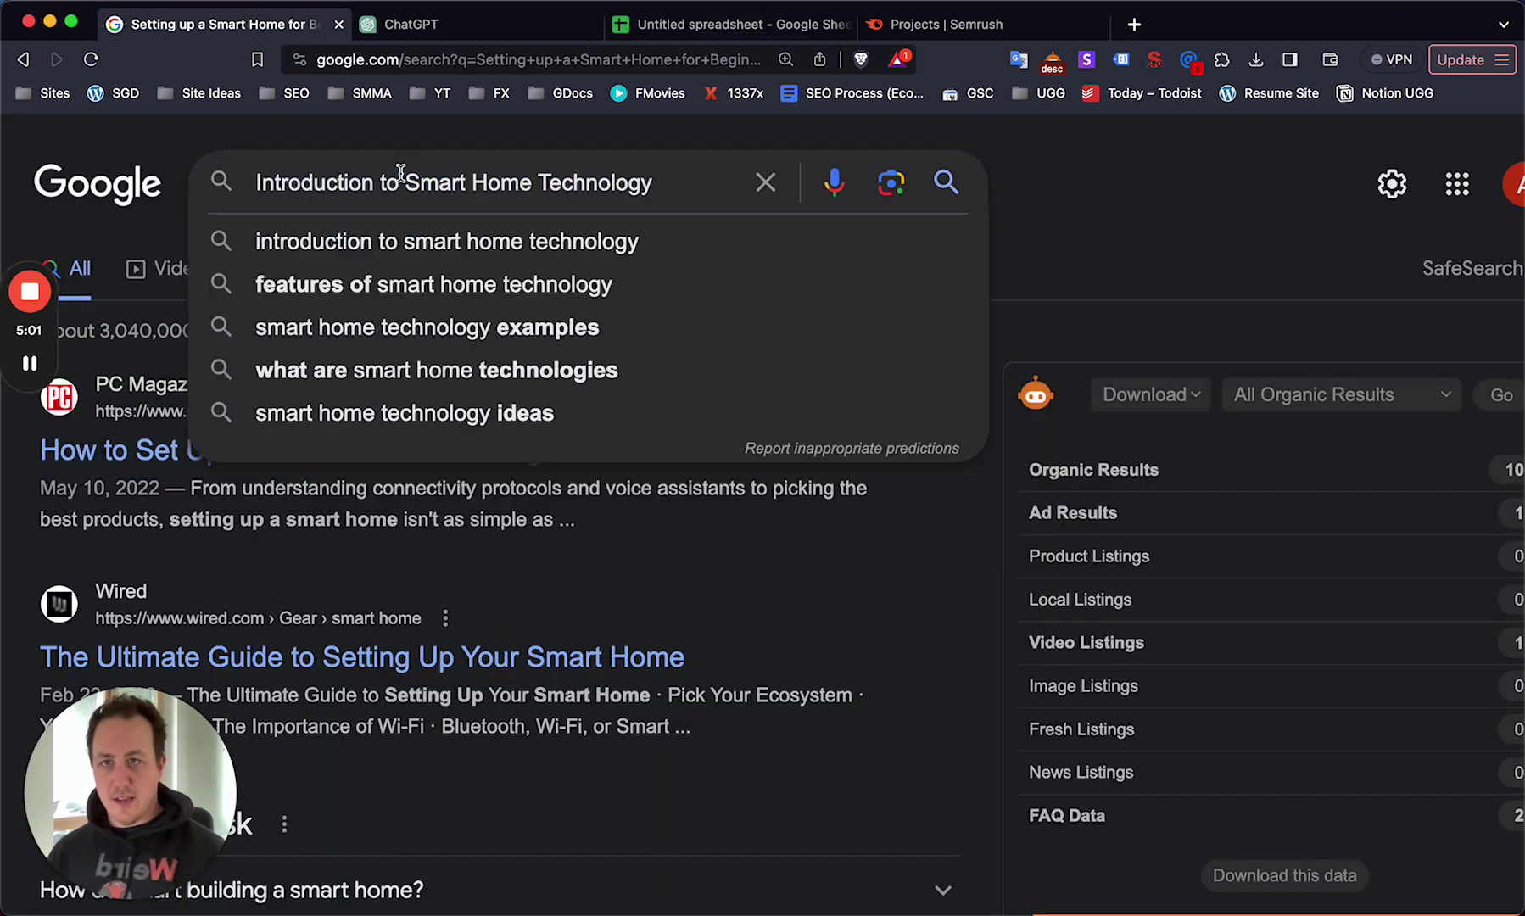
pyautogui.press('Return')
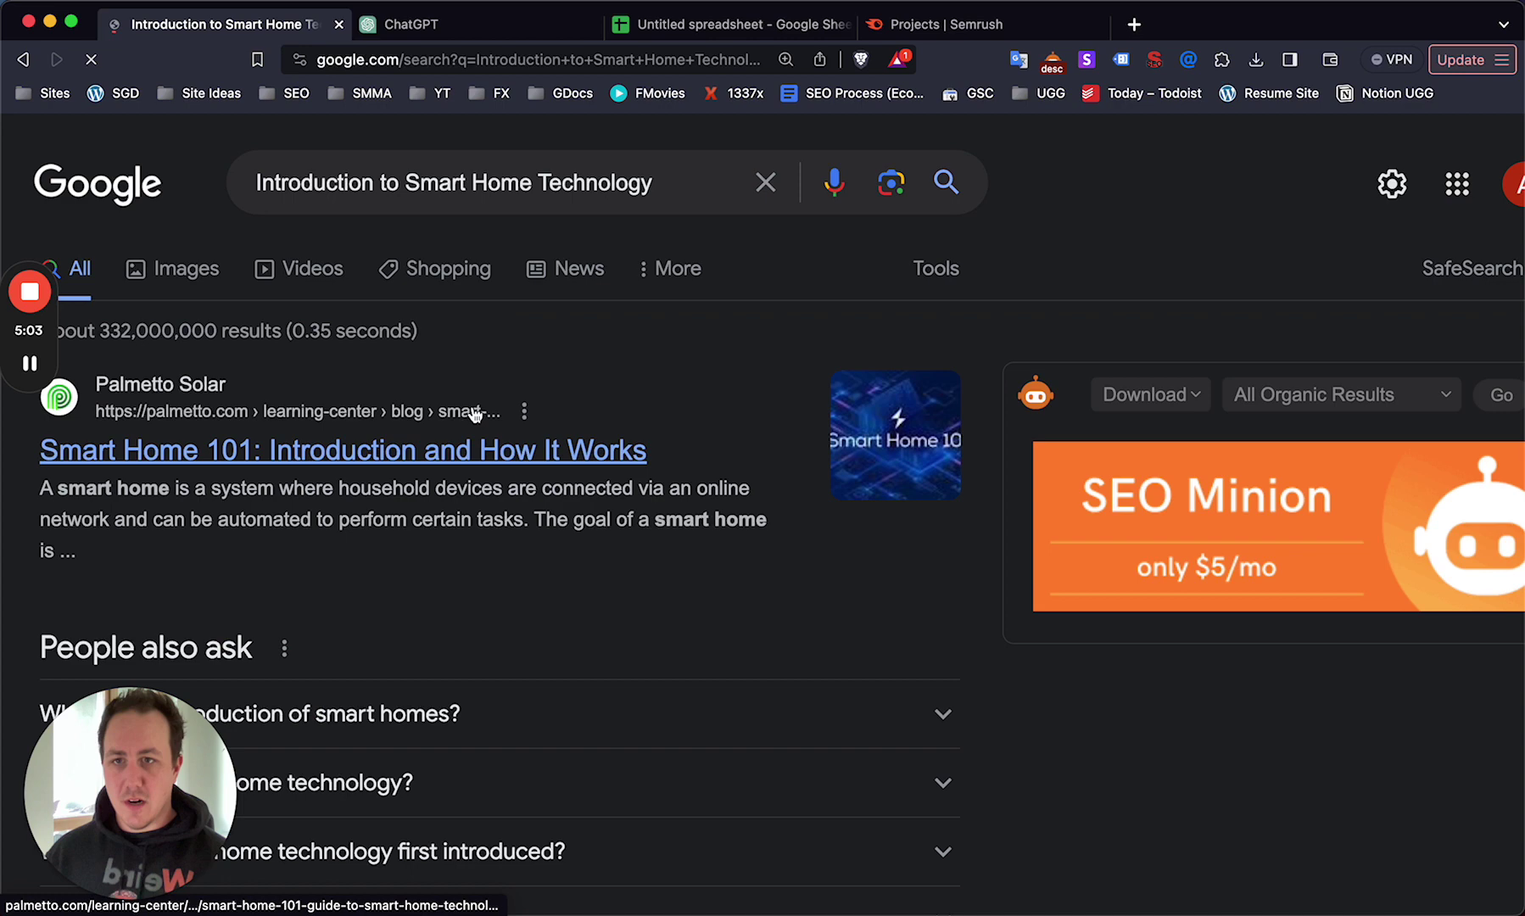
# Copy 'What is a Smart Home?' from the TechTarget result headline.
pyautogui.scroll(-5, 477, 412)
pyautogui.scroll(-5, 473, 415)
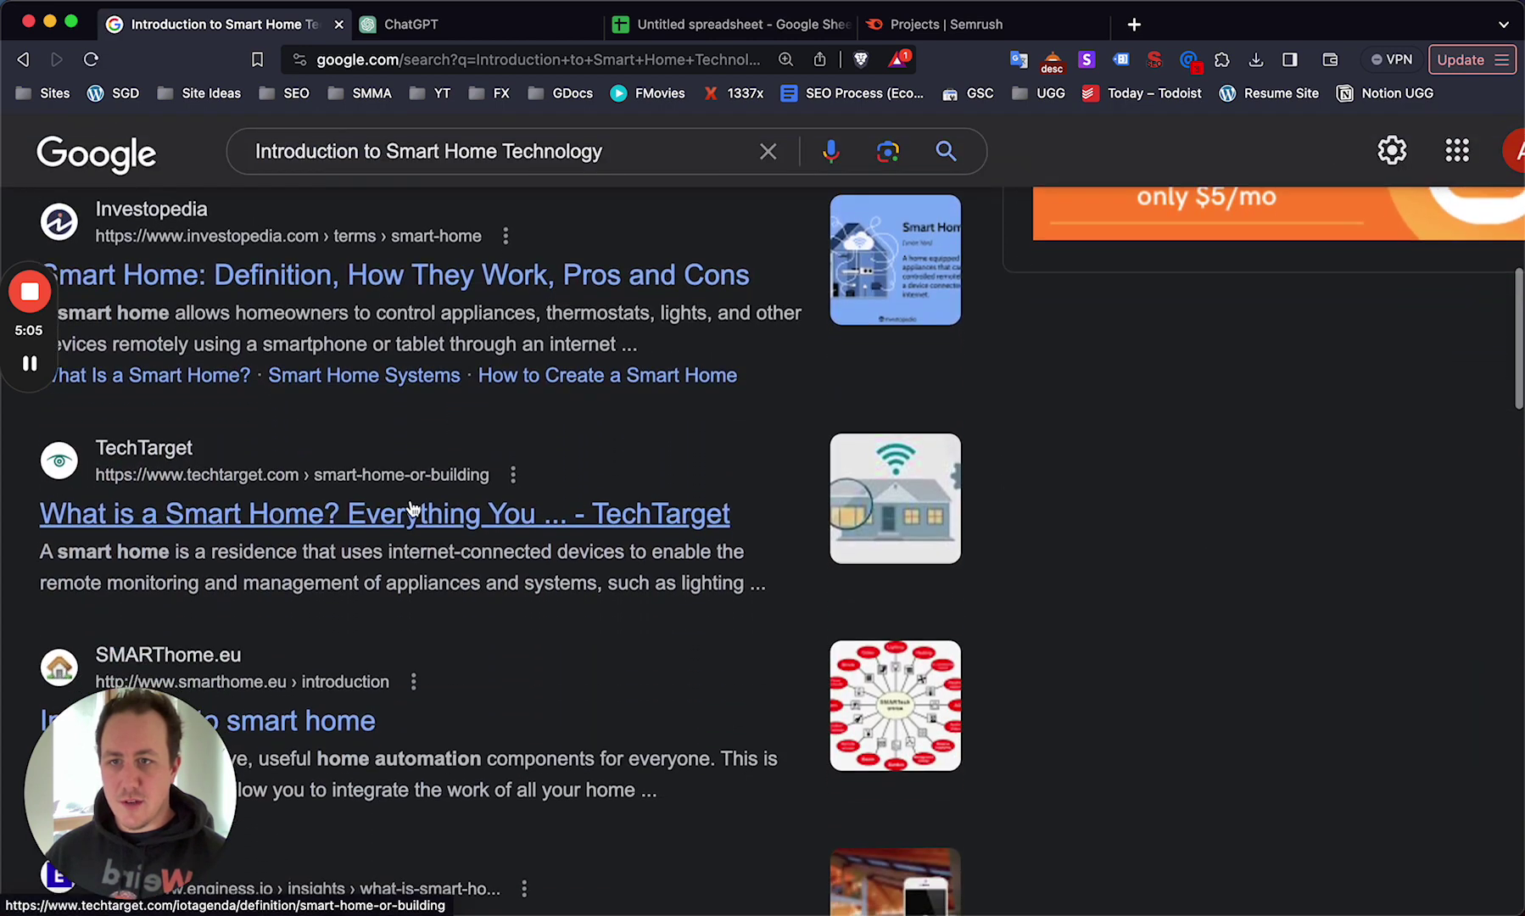
pyautogui.scroll(-2, 296, 506)
pyautogui.scroll(3, 291, 522)
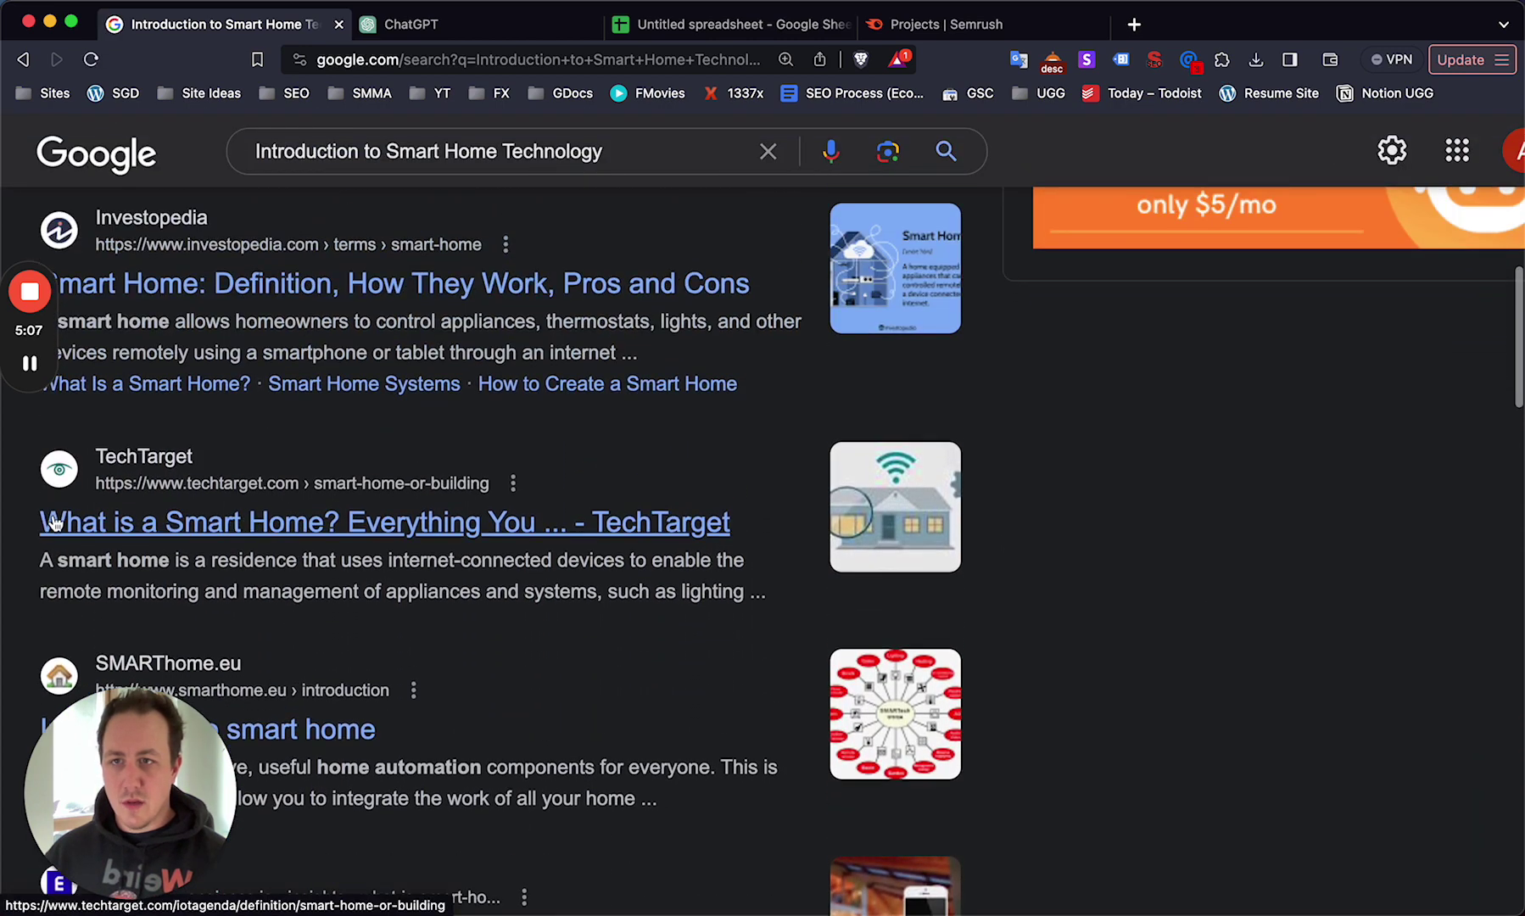
pyautogui.moveTo(37, 532); pyautogui.dragTo(346, 513)
pyautogui.press('super+c')
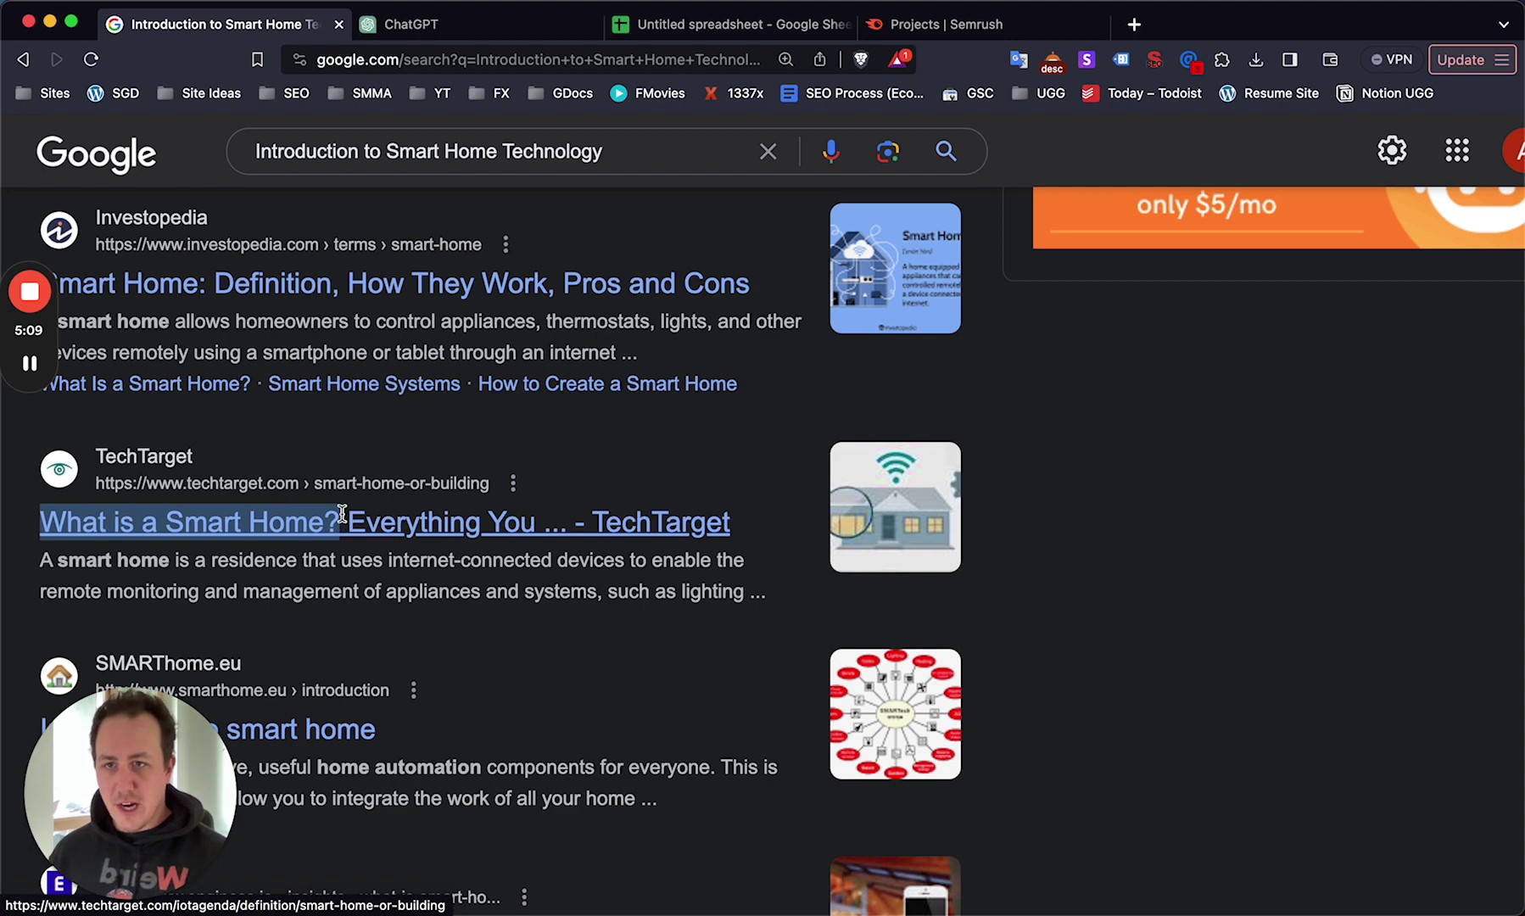
pyautogui.click(469, 34)
# Replace A3 with 'What is a Smart Home?' and copy A4's 'Smart Home Automation for Newbies'.
pyautogui.click(677, 15)
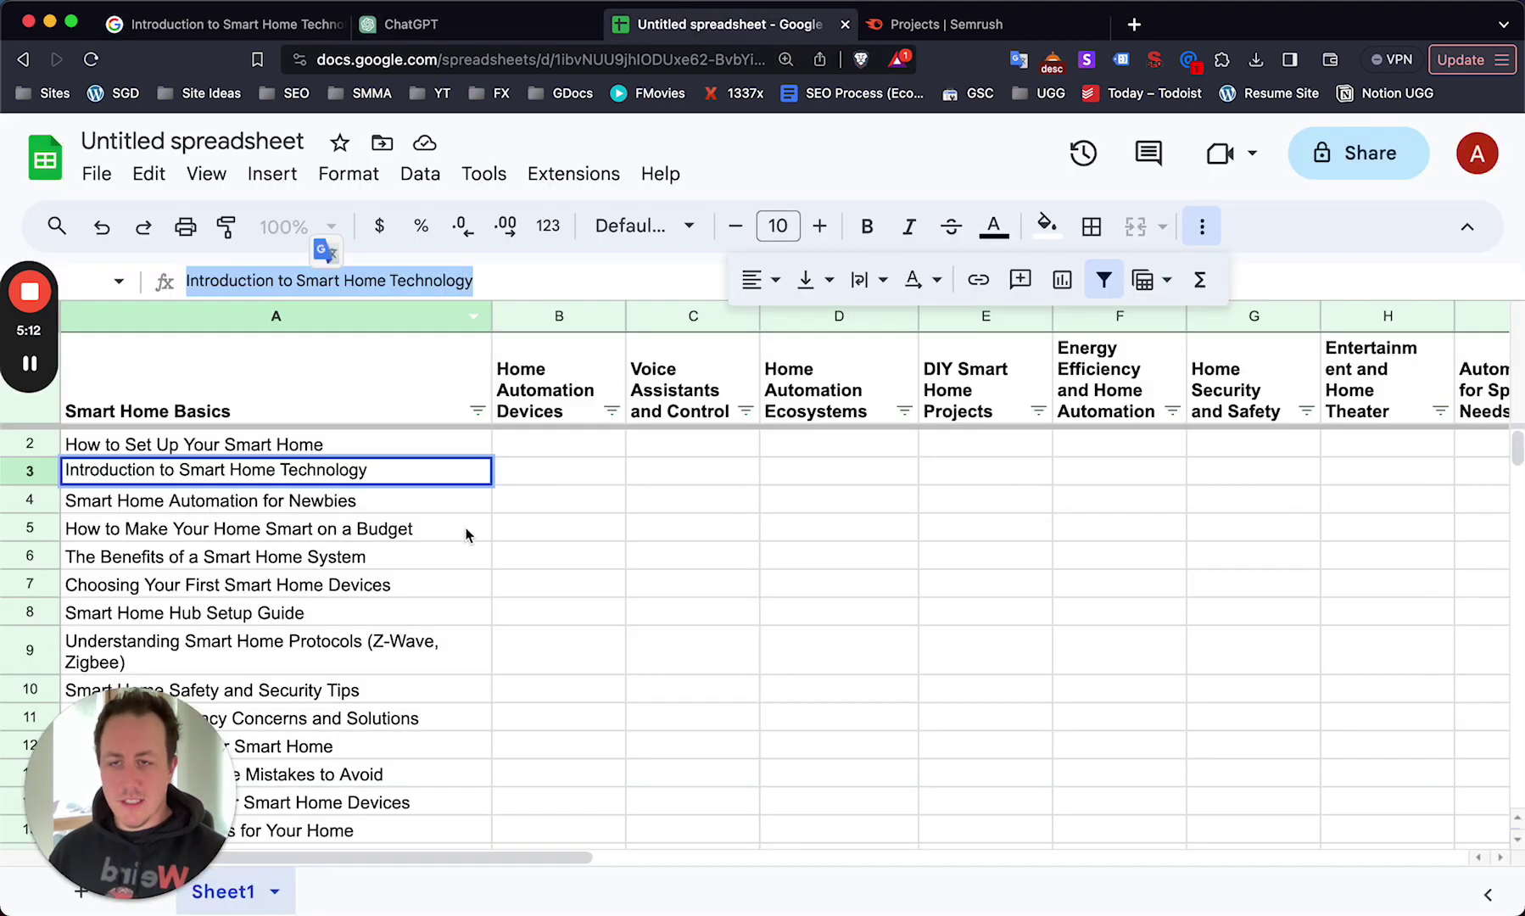
pyautogui.click(540, 600)
pyautogui.click(307, 475)
pyautogui.doubleClick(306, 473)
pyautogui.click(593, 603)
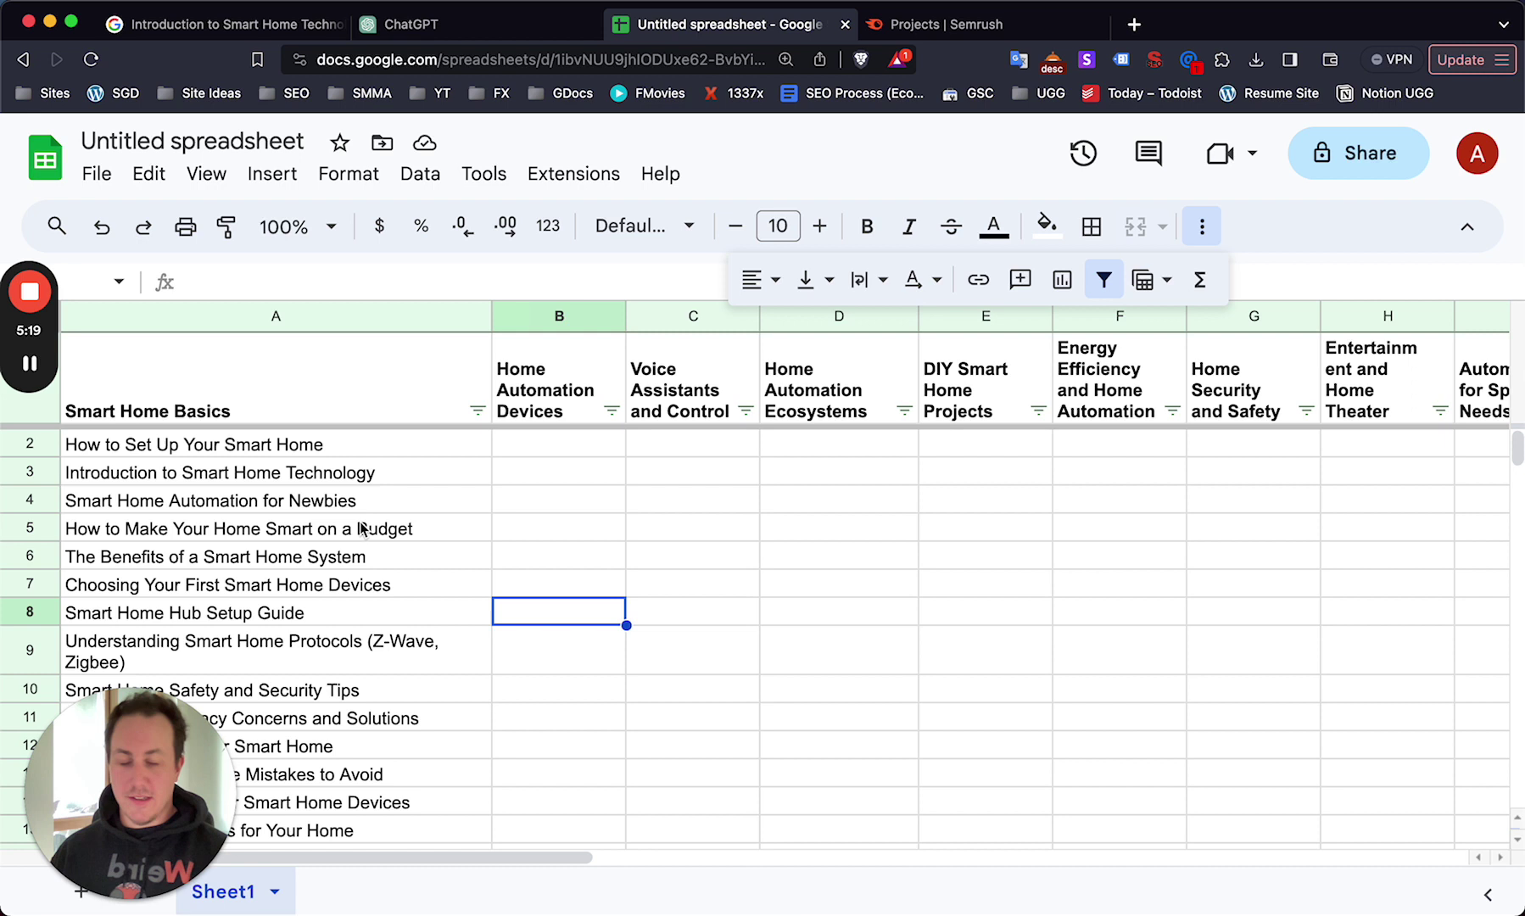
pyautogui.click(282, 477)
pyautogui.doubleClick(283, 479)
pyautogui.press('super+v')
pyautogui.click(698, 617)
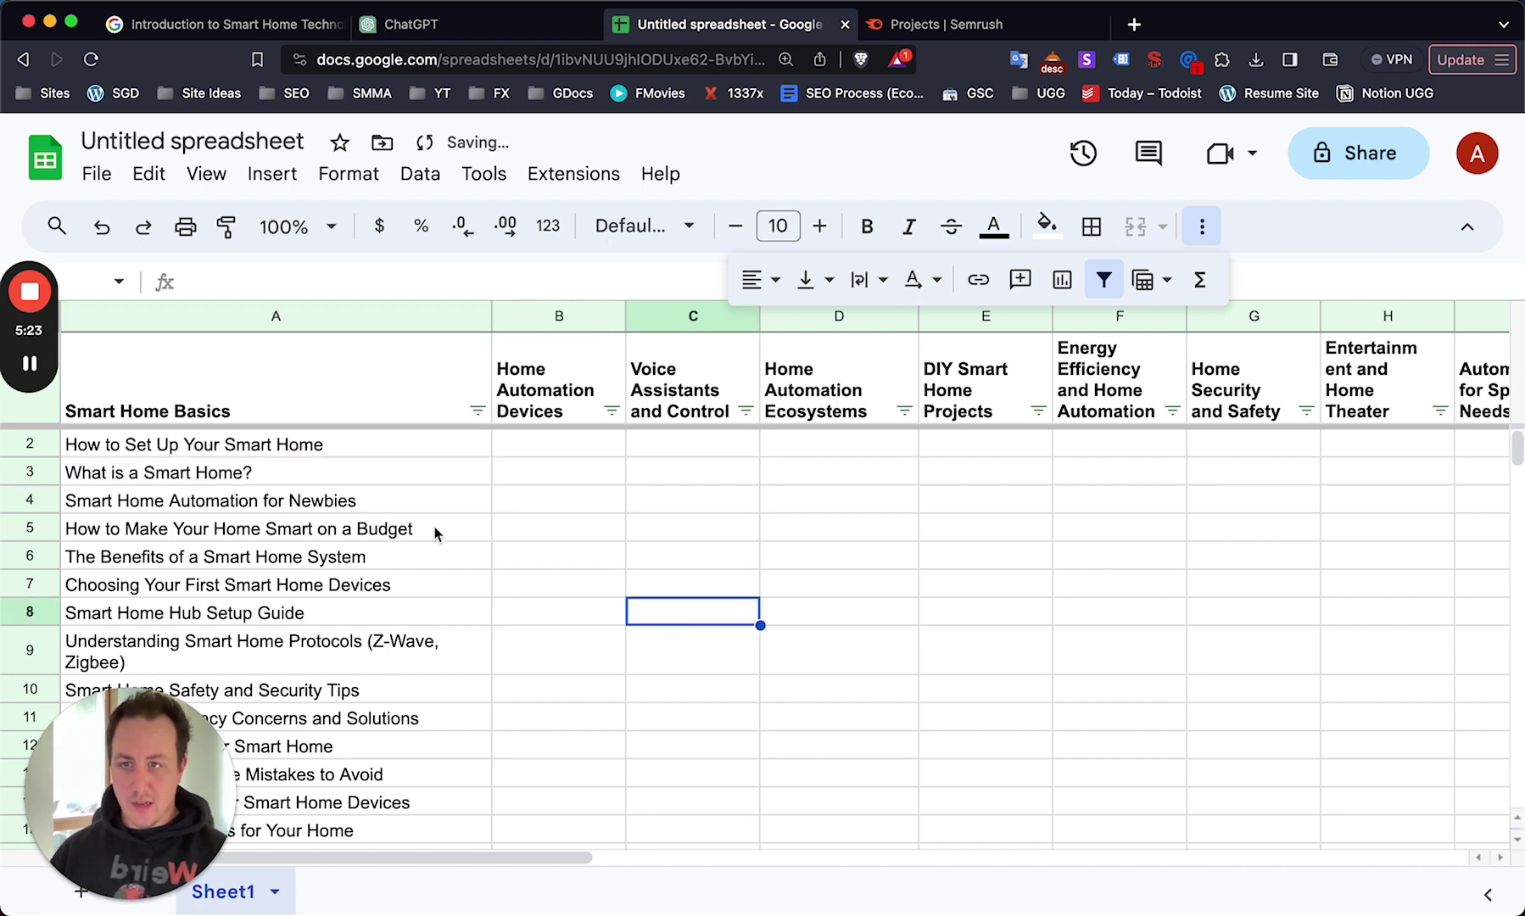
pyautogui.click(306, 506)
pyautogui.tripleClick(310, 280)
pyautogui.press('super+c')
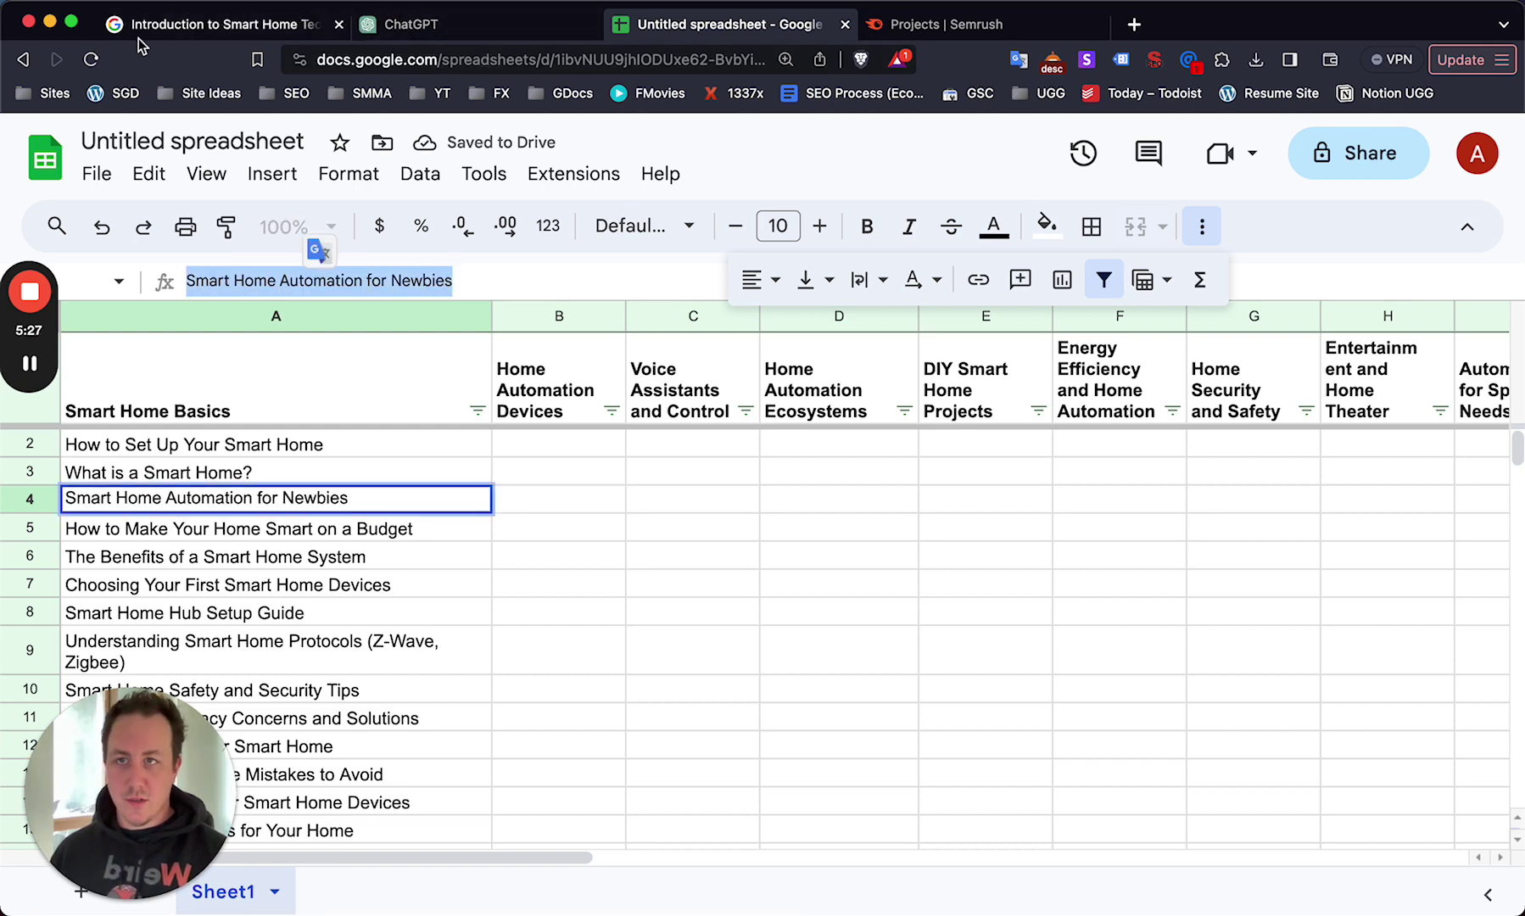
# Search Google for 'Smart Home Automation for Newbies'.
pyautogui.click(145, 31)
pyautogui.tripleClick(395, 151)
pyautogui.press('super+v')
pyautogui.press('Return')
pyautogui.scroll(-7, 532, 369)
pyautogui.scroll(-3, 533, 377)
pyautogui.scroll(3, 529, 370)
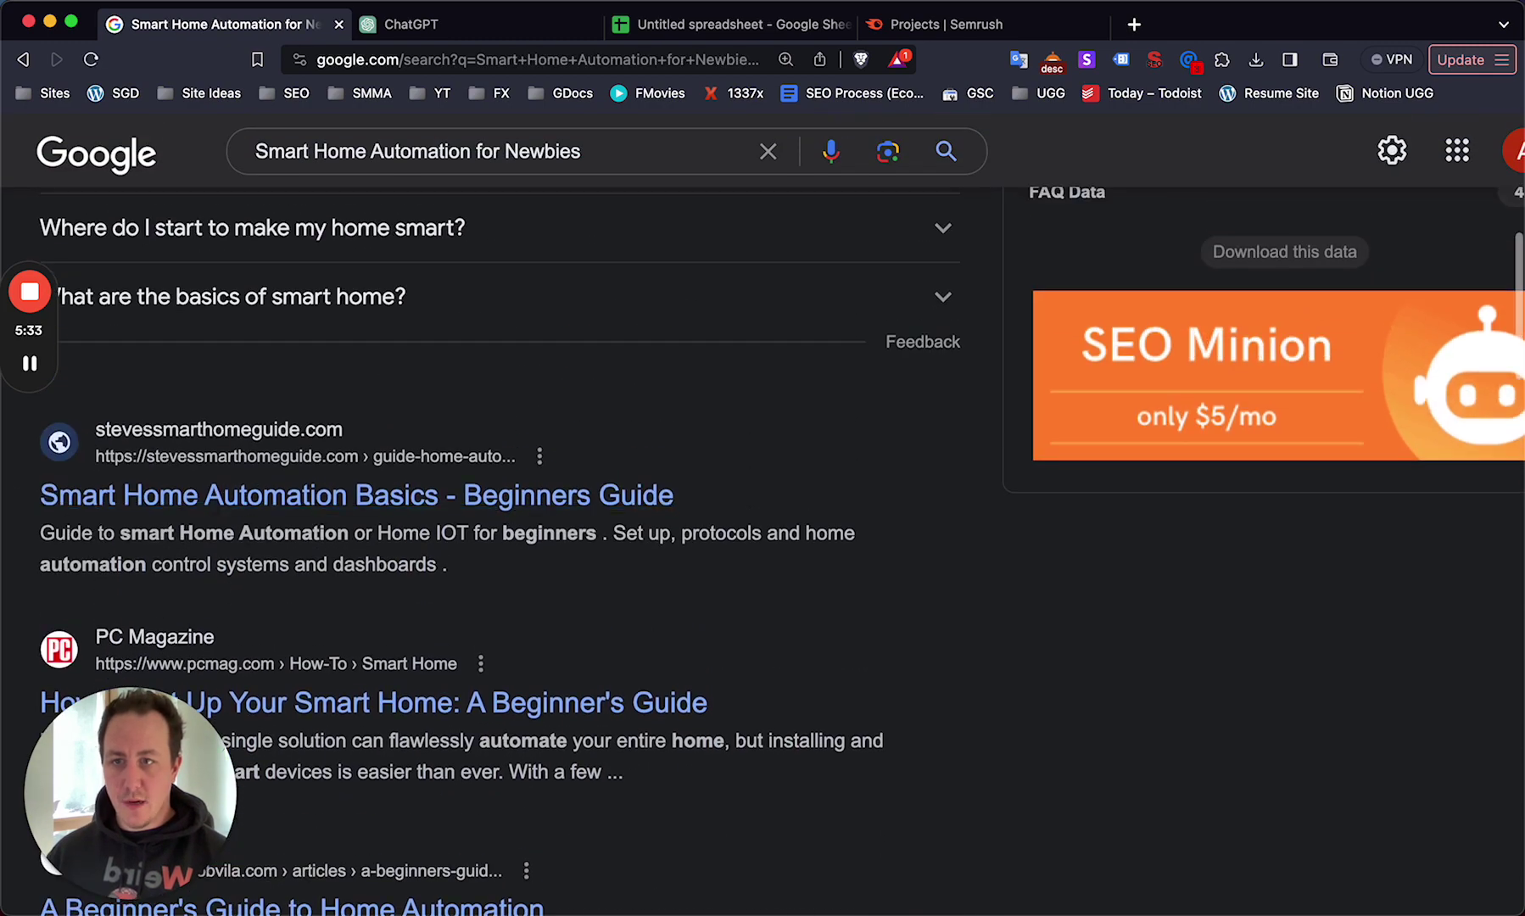
# Replace A4 with the top result's title 'Smart Home Automation Basics'.
pyautogui.moveTo(30, 504); pyautogui.dragTo(439, 500)
pyautogui.press('super+c')
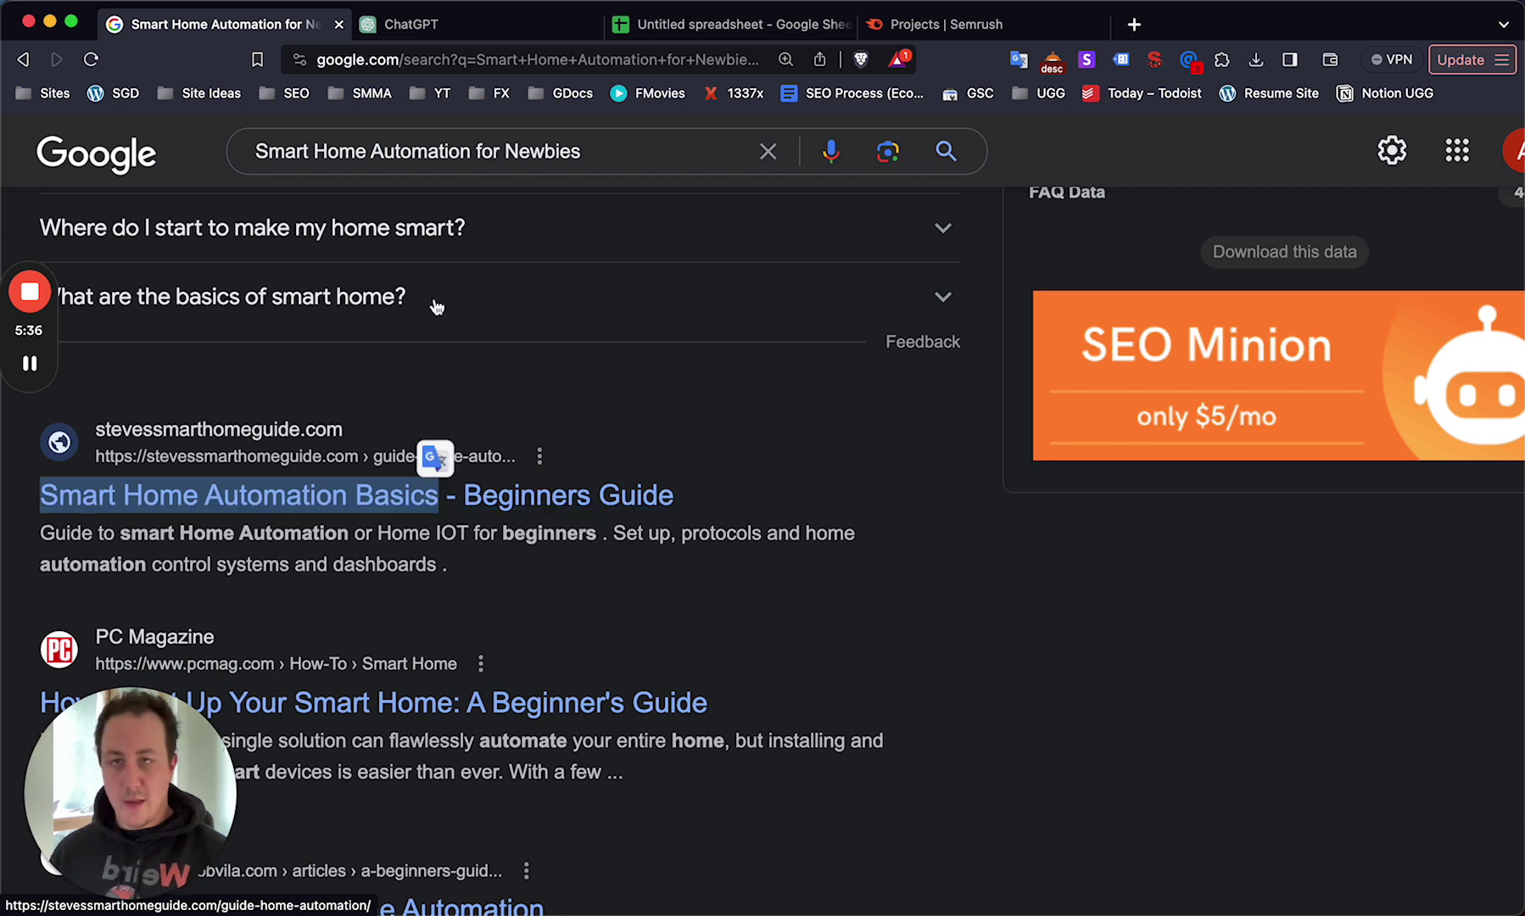
pyautogui.click(445, 26)
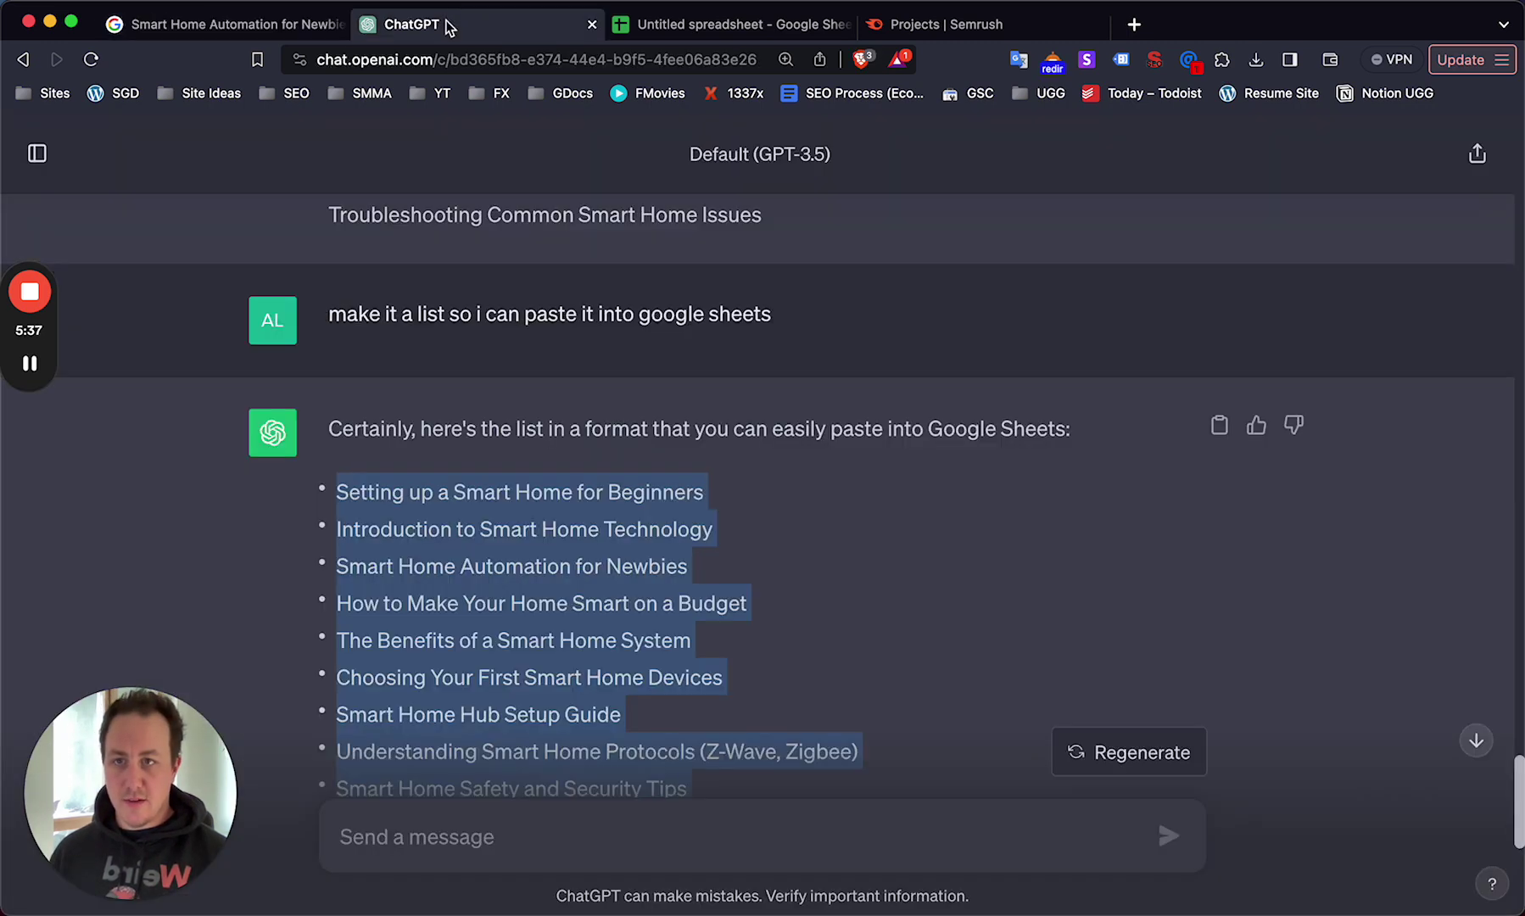
pyautogui.click(743, 25)
pyautogui.click(531, 457)
pyautogui.click(339, 496)
pyautogui.doubleClick(340, 496)
pyautogui.press('super+a')
pyautogui.press('super+v')
pyautogui.click(660, 577)
# Copy A5's title 'How to Make Your Home Smart on a Budget' for searching.
pyautogui.click(274, 531)
pyautogui.tripleClick(287, 282)
pyautogui.press('super+c')
pyautogui.click(297, 36)
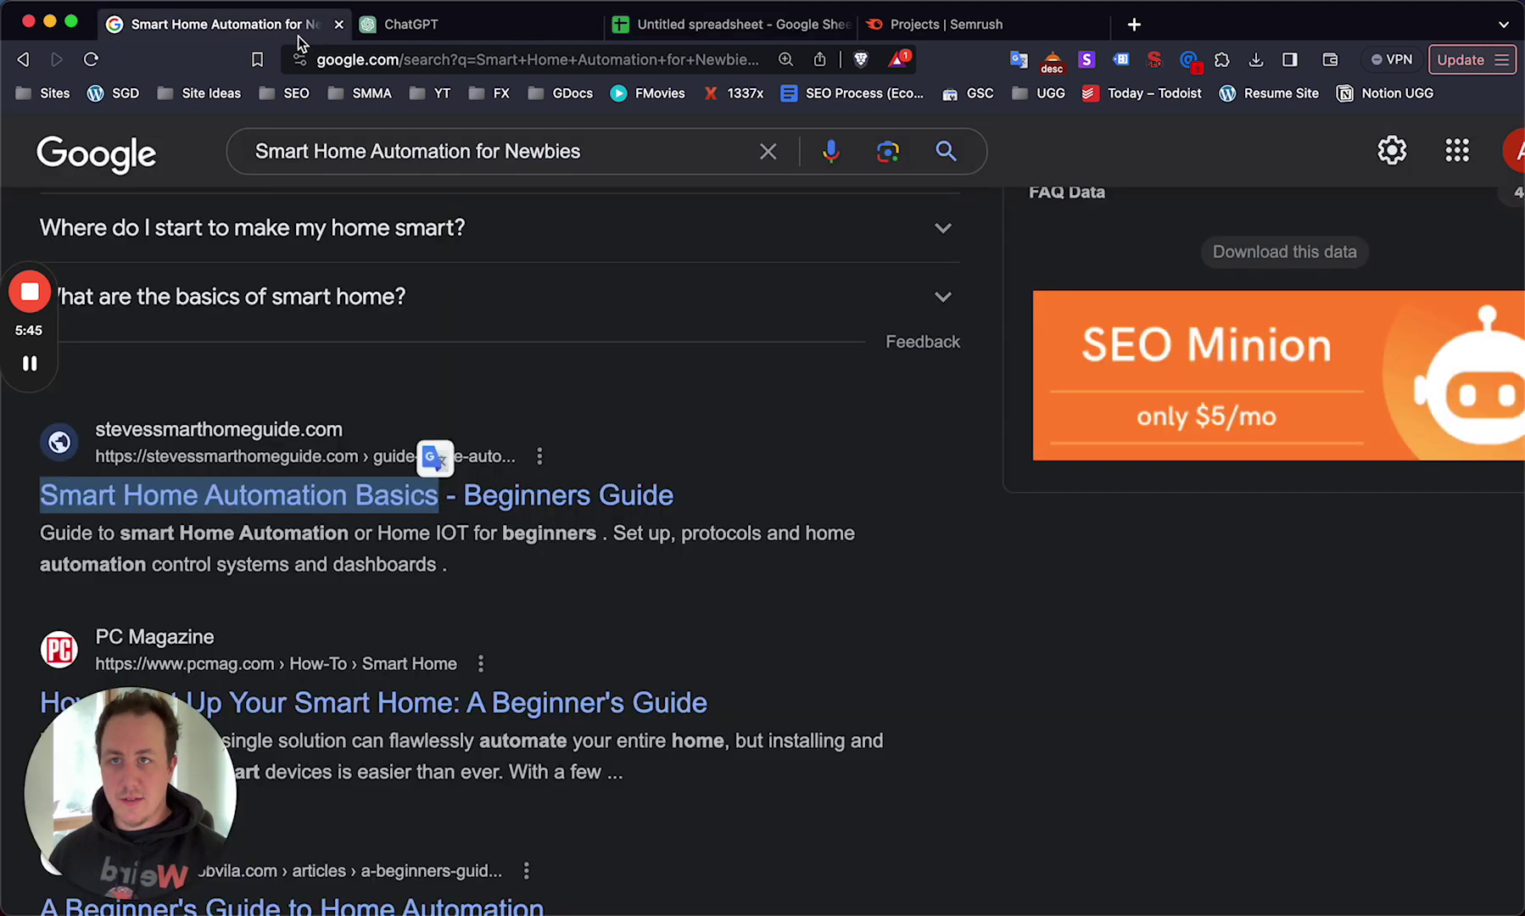
# Search Google for 'How to Make Your Home Smart on a Budget' and scroll the results.
pyautogui.tripleClick(383, 151)
pyautogui.press('super+v')
pyautogui.press('Return')
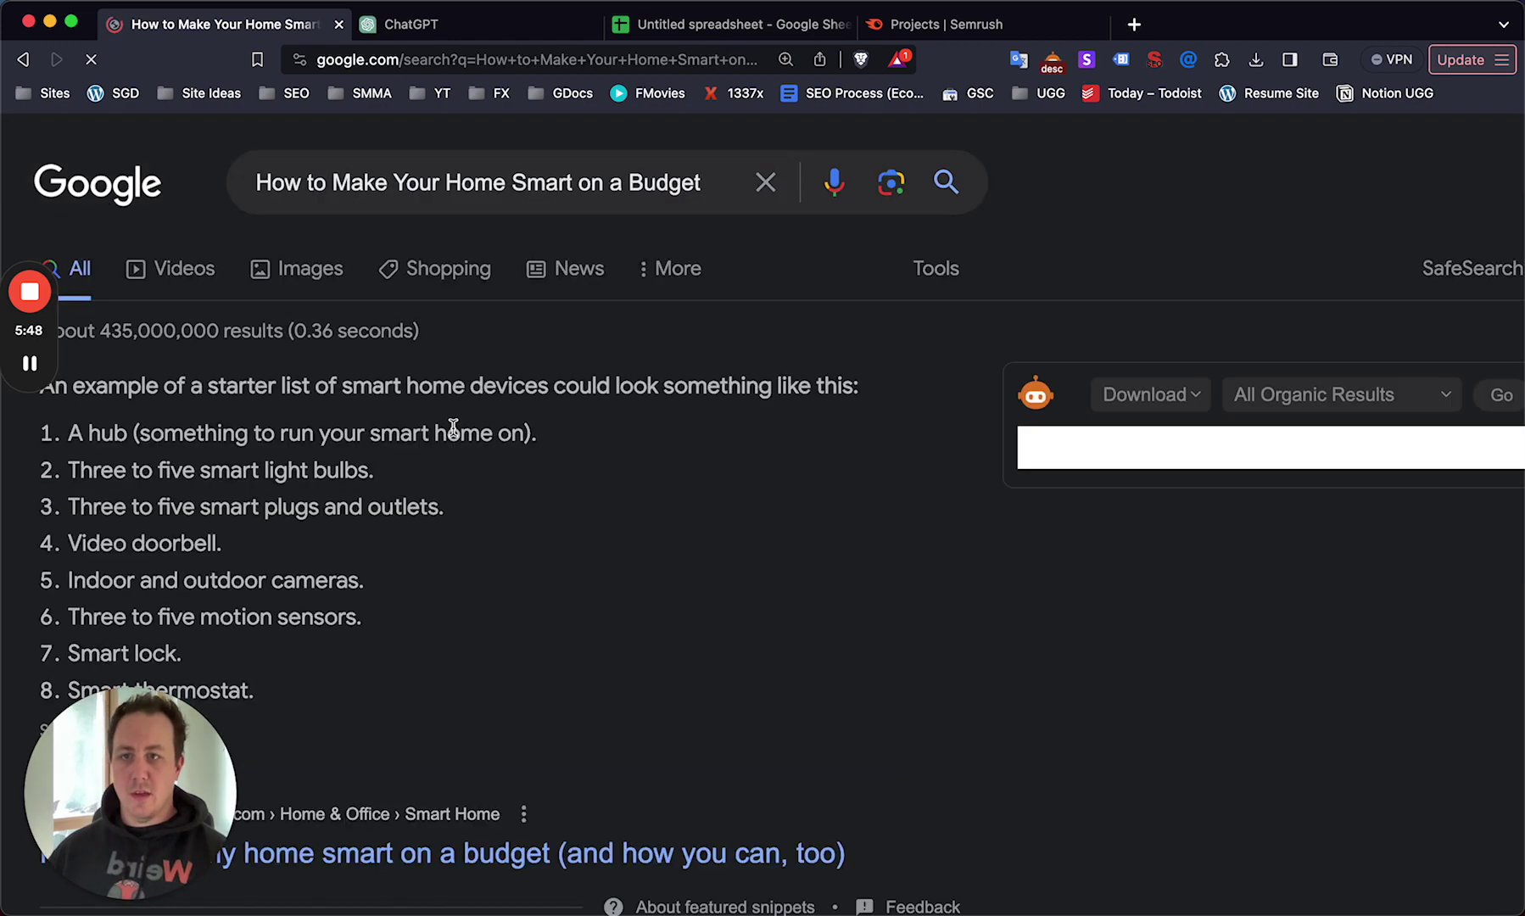
pyautogui.scroll(-10, 449, 469)
pyautogui.scroll(-5, 464, 469)
pyautogui.scroll(-5, 440, 448)
pyautogui.scroll(-4, 515, 501)
pyautogui.scroll(-3, 457, 541)
pyautogui.scroll(2, 323, 467)
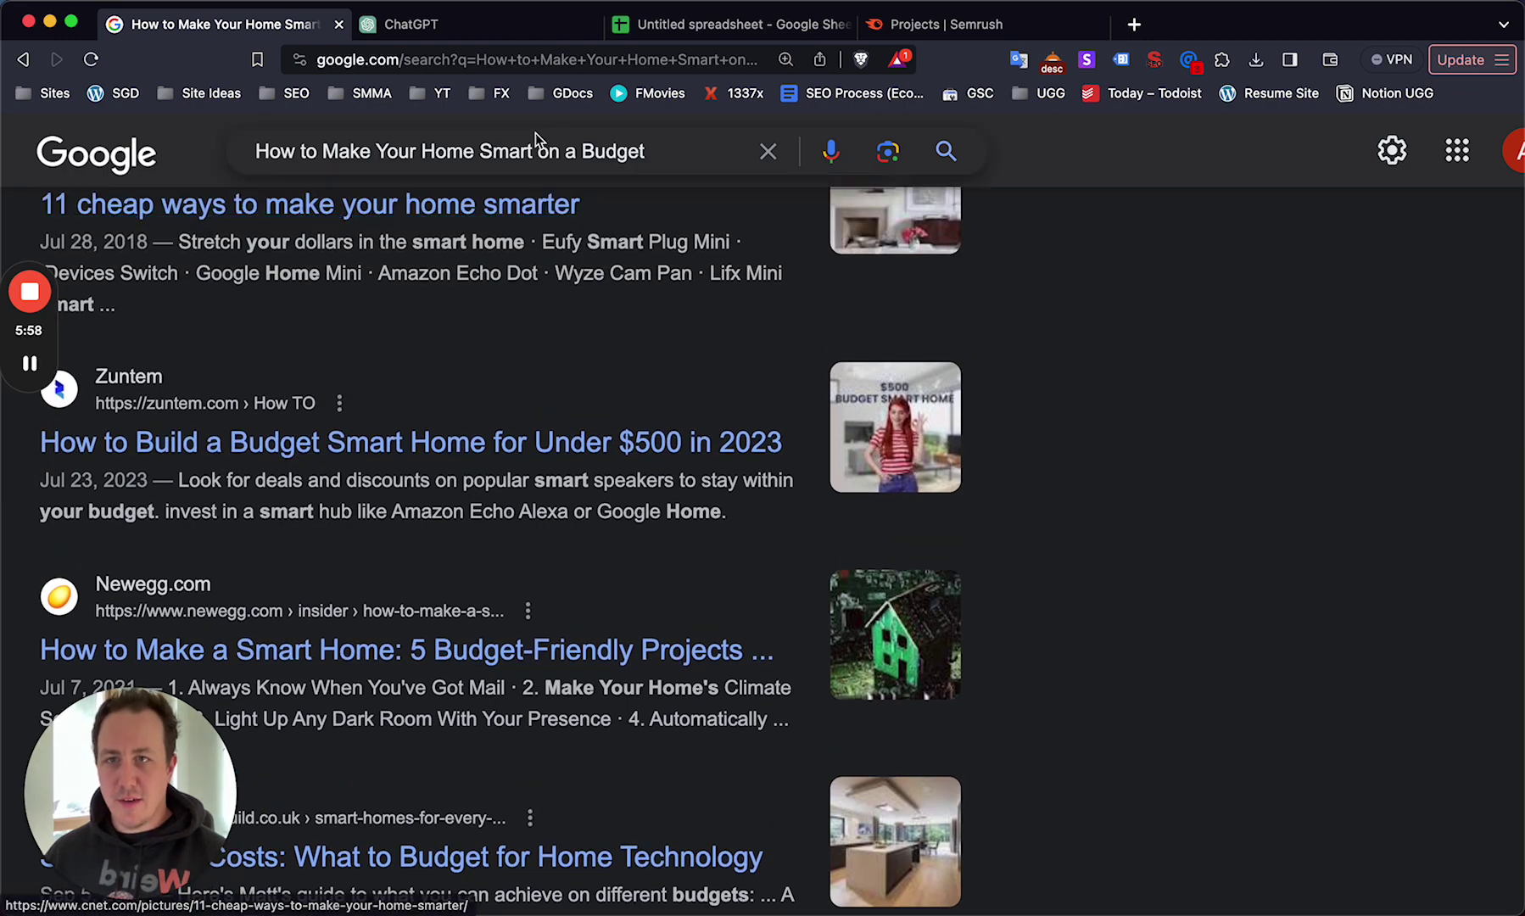
# Review the budget search results again, keeping the A5 title unchanged.
pyautogui.click(459, 18)
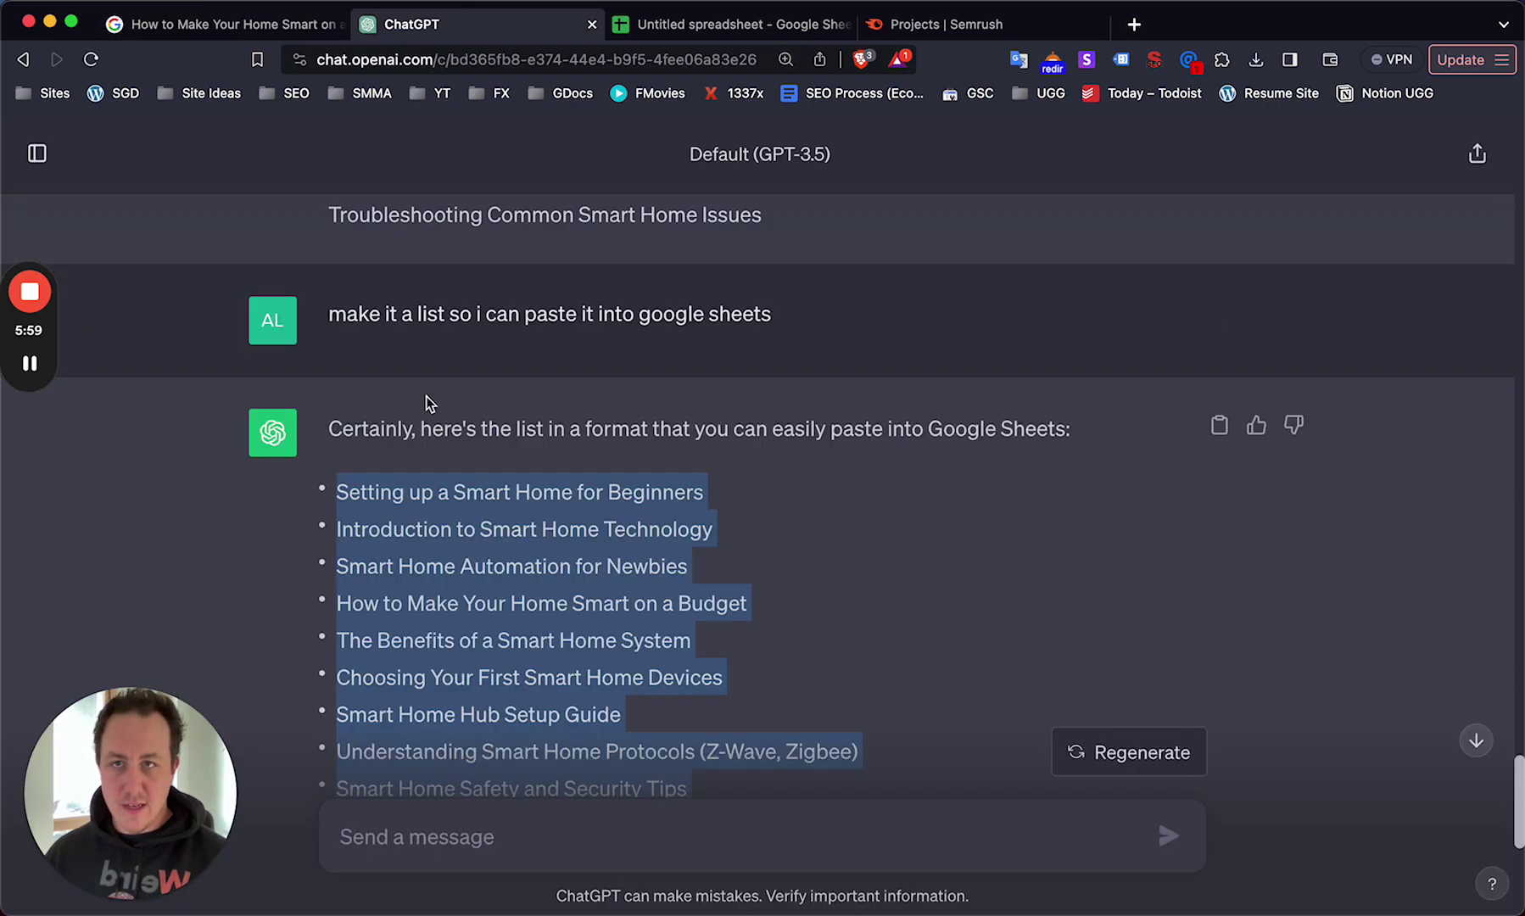
pyautogui.click(254, 25)
pyautogui.scroll(-10, 322, 381)
pyautogui.scroll(-8, 458, 501)
pyautogui.scroll(10, 560, 441)
pyautogui.scroll(15, 560, 473)
# Copy A6's title 'The Benefits of a Smart Home System'.
pyautogui.click(704, 25)
pyautogui.click(448, 560)
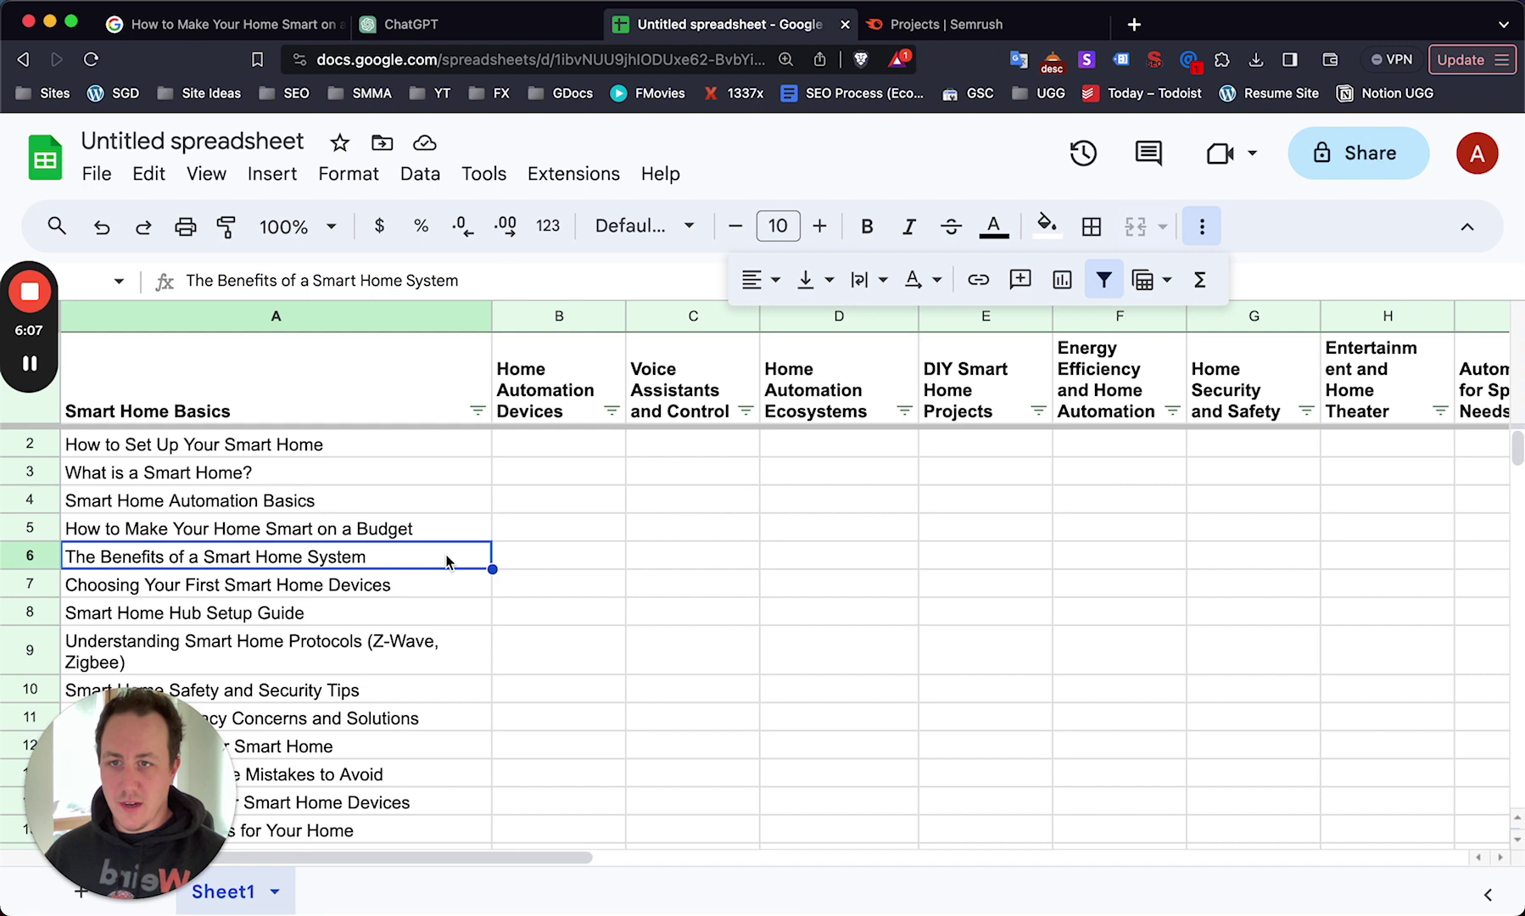
pyautogui.tripleClick(367, 278)
pyautogui.press('super+c')
# Search Google for 'The Benefits of a Smart Home System'.
pyautogui.click(279, 30)
pyautogui.scroll(2, 444, 224)
pyautogui.tripleClick(419, 183)
pyautogui.press('super+v')
pyautogui.press('Return')
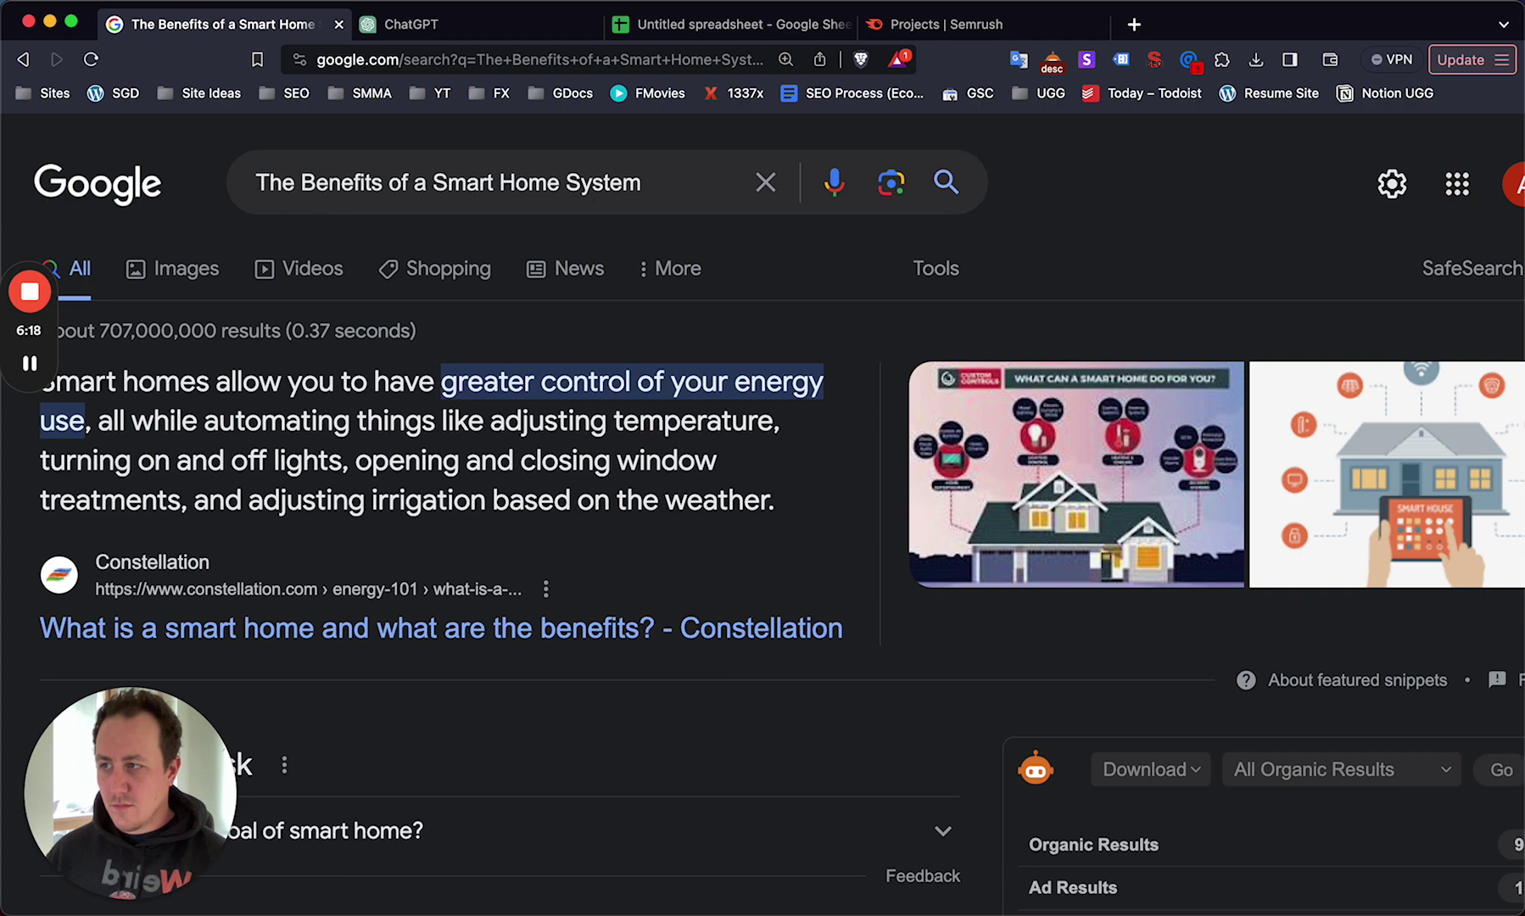
pyautogui.scroll(-10, 605, 405)
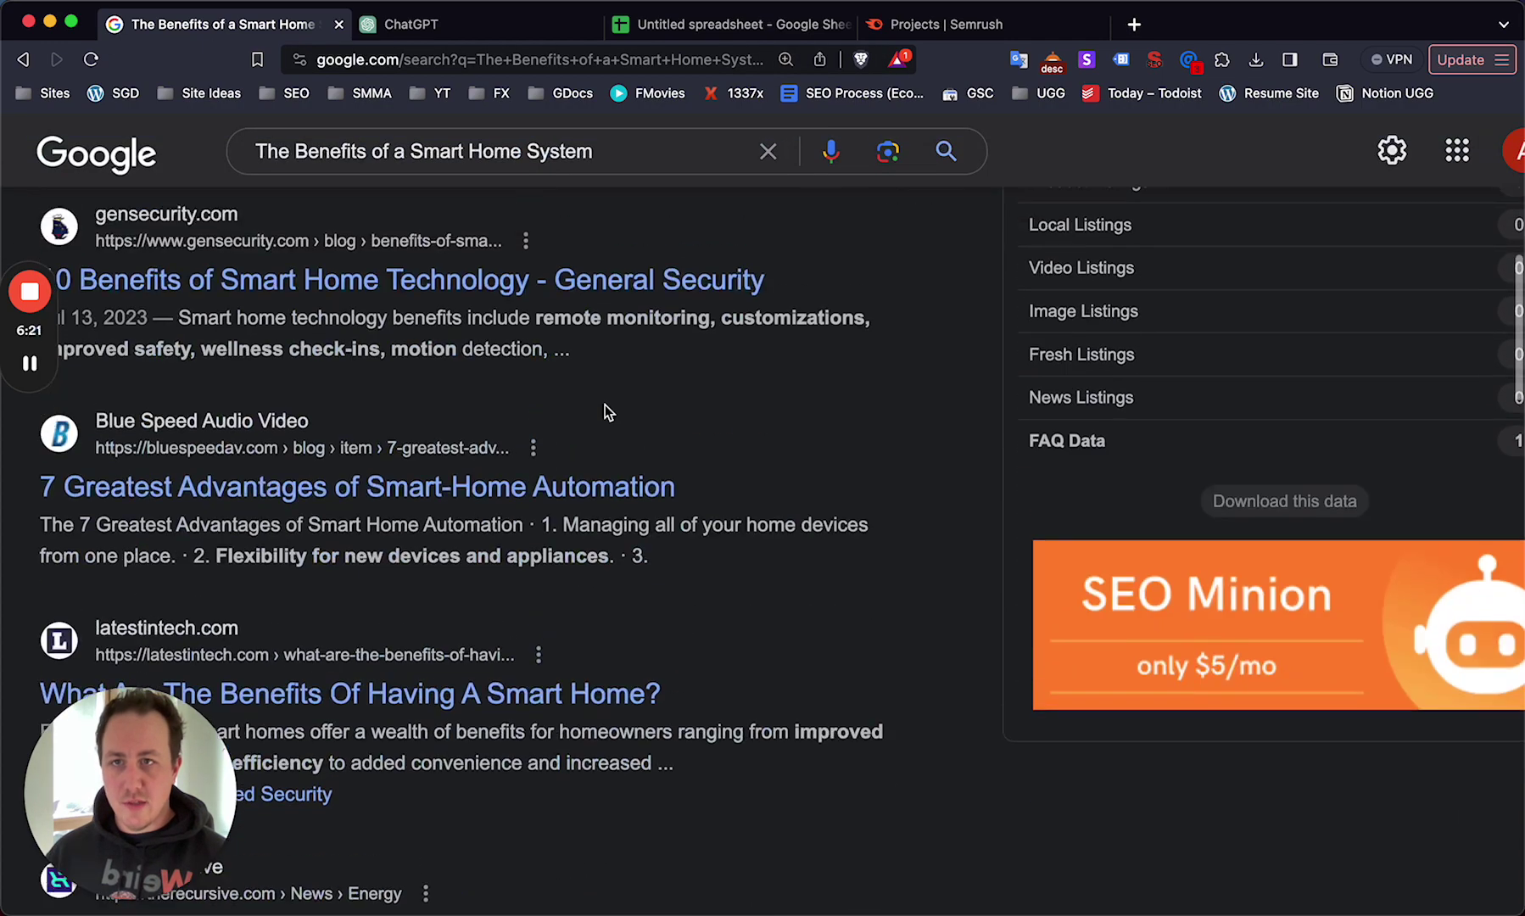
pyautogui.scroll(3, 340, 373)
pyautogui.scroll(-2, 271, 566)
pyautogui.scroll(2, 170, 509)
# Paste the result title '10 Benefits of Smart Home Technology' over A6's text.
pyautogui.moveTo(36, 454); pyautogui.dragTo(527, 450)
pyautogui.hotkey('ctrl', 'c')
pyautogui.click(379, 24)
pyautogui.click(669, 22)
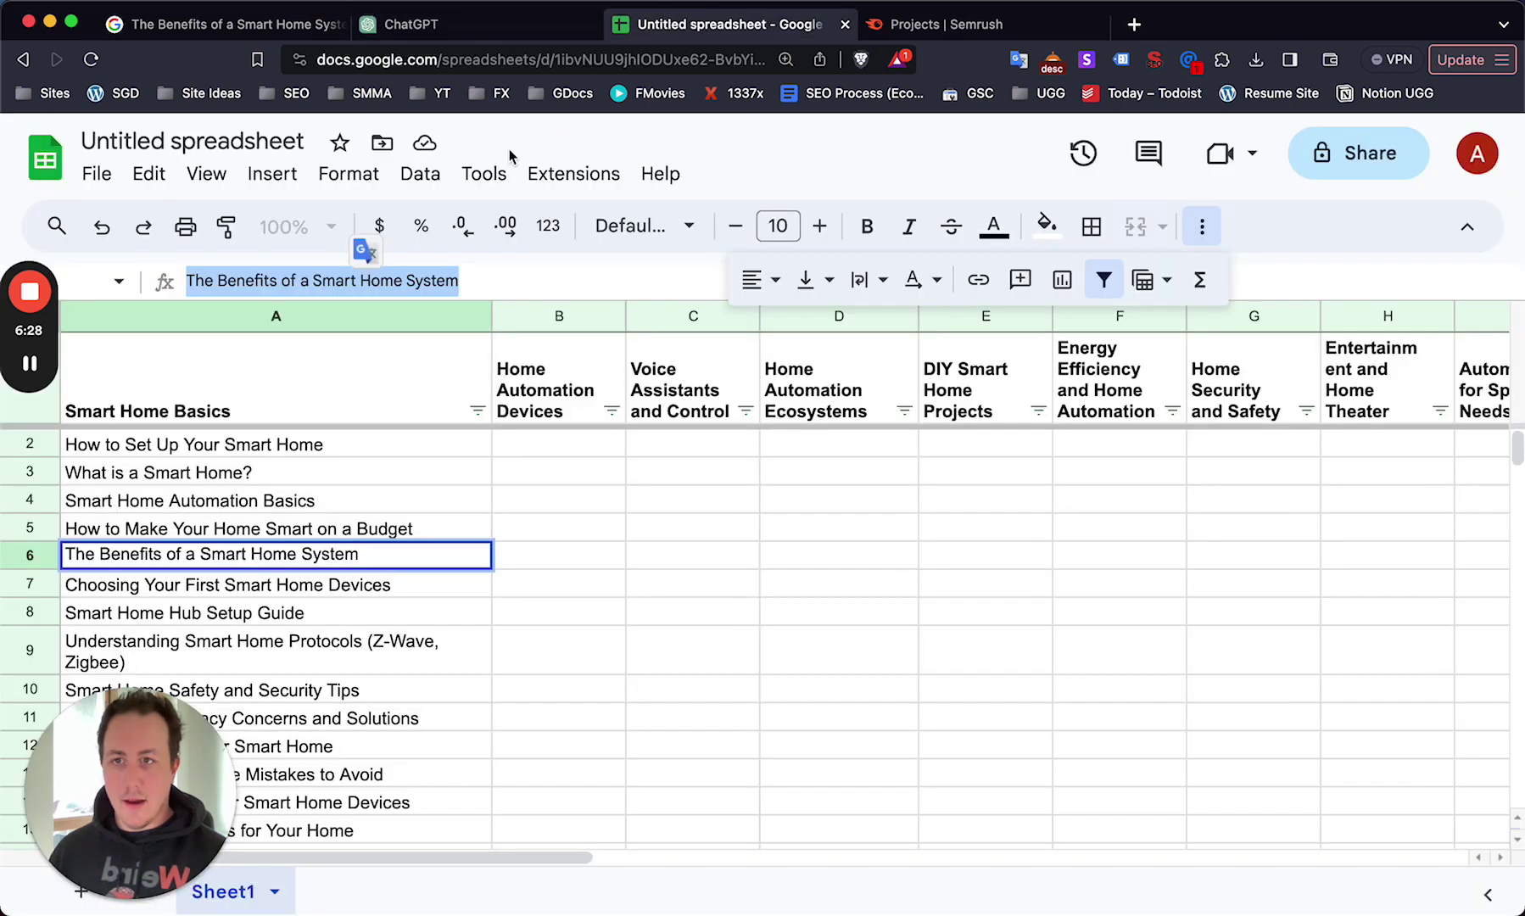
pyautogui.doubleClick(293, 555)
pyautogui.hotkey('ctrl', 'a')
pyautogui.hotkey('ctrl', 'v')
# Append '/Automation' to A6 and remove the leading '10'.
pyautogui.write('/Automation')
pyautogui.click(1077, 611)
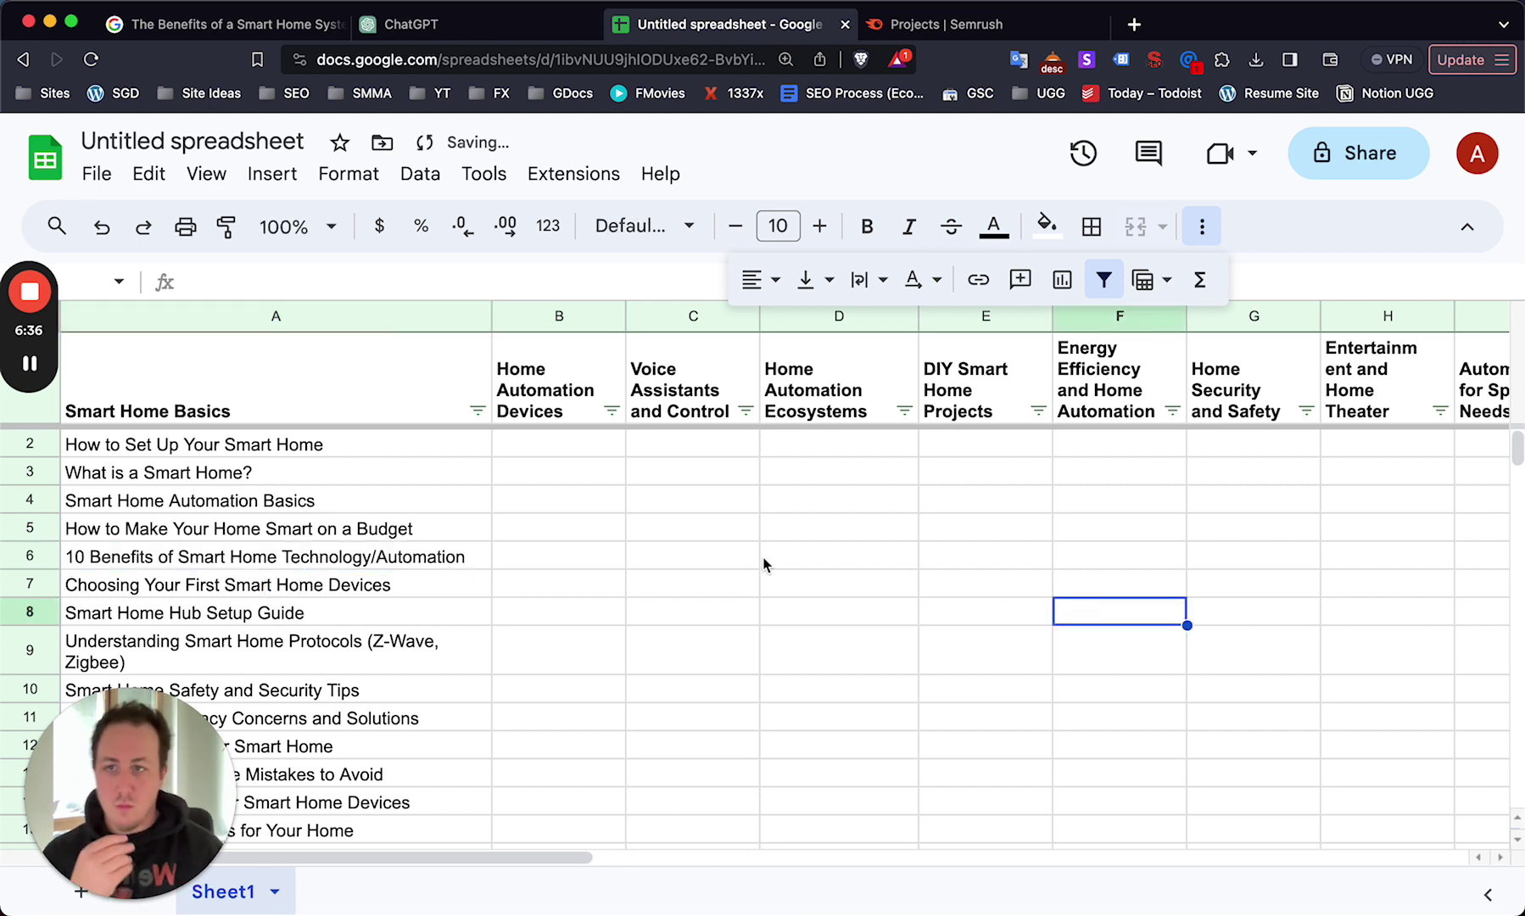
pyautogui.click(212, 560)
pyautogui.doubleClick(76, 553)
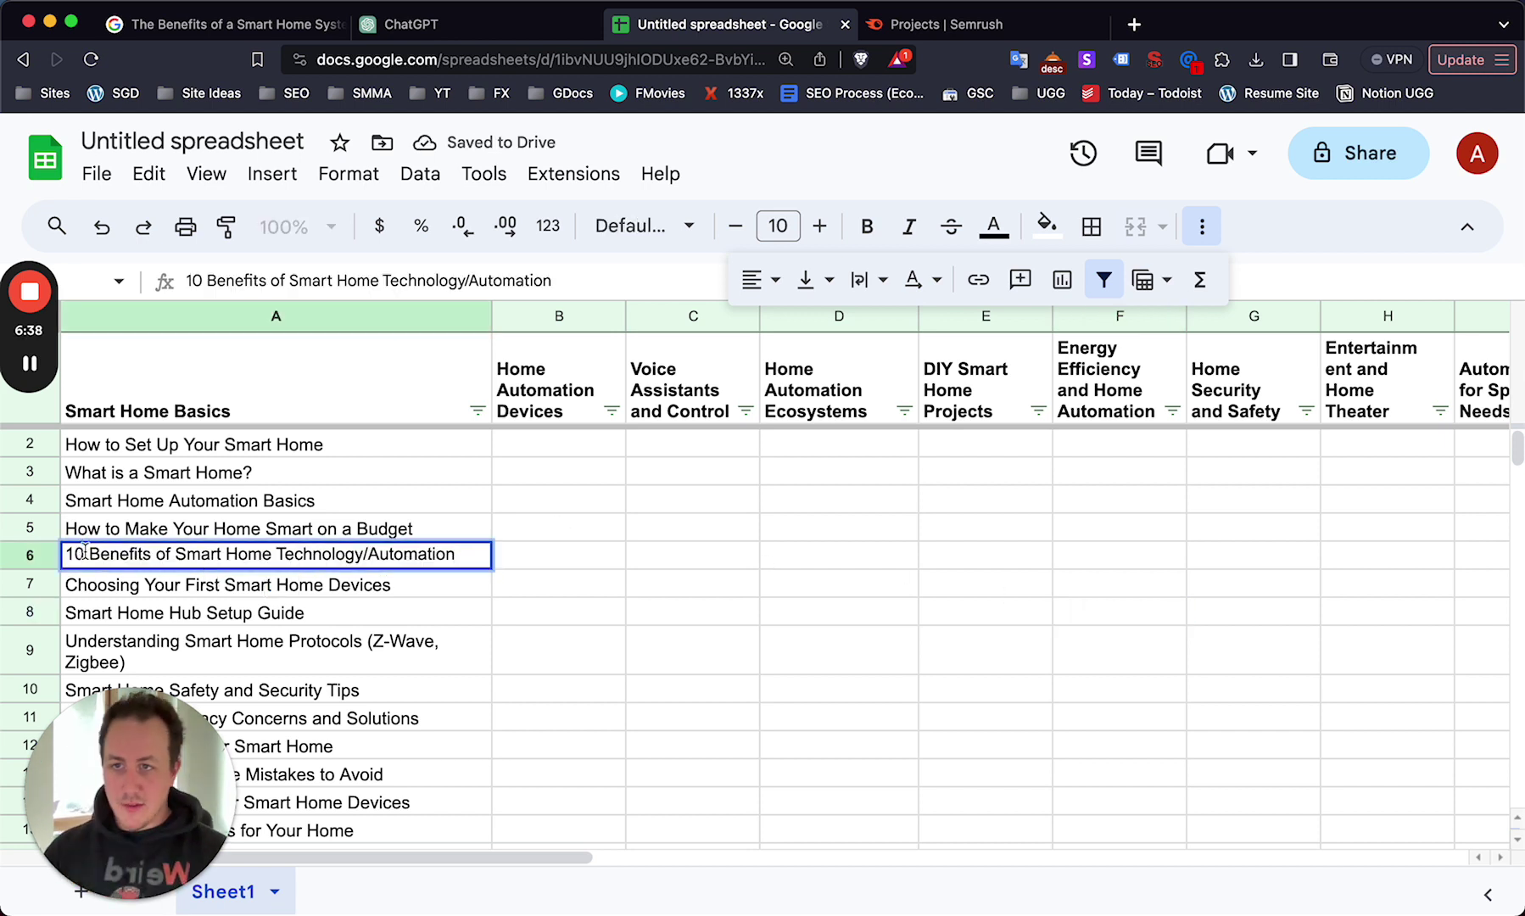
pyautogui.press('BackSpace')
pyautogui.click(566, 587)
# Scroll across the silo columns from Smart Home Basics to Troubleshooting and Maintenance.
pyautogui.click(407, 588)
pyautogui.scroll(-2, 426, 503)
pyautogui.scroll(1, 432, 521)
pyautogui.scroll(2, 398, 424)
pyautogui.click(381, 371)
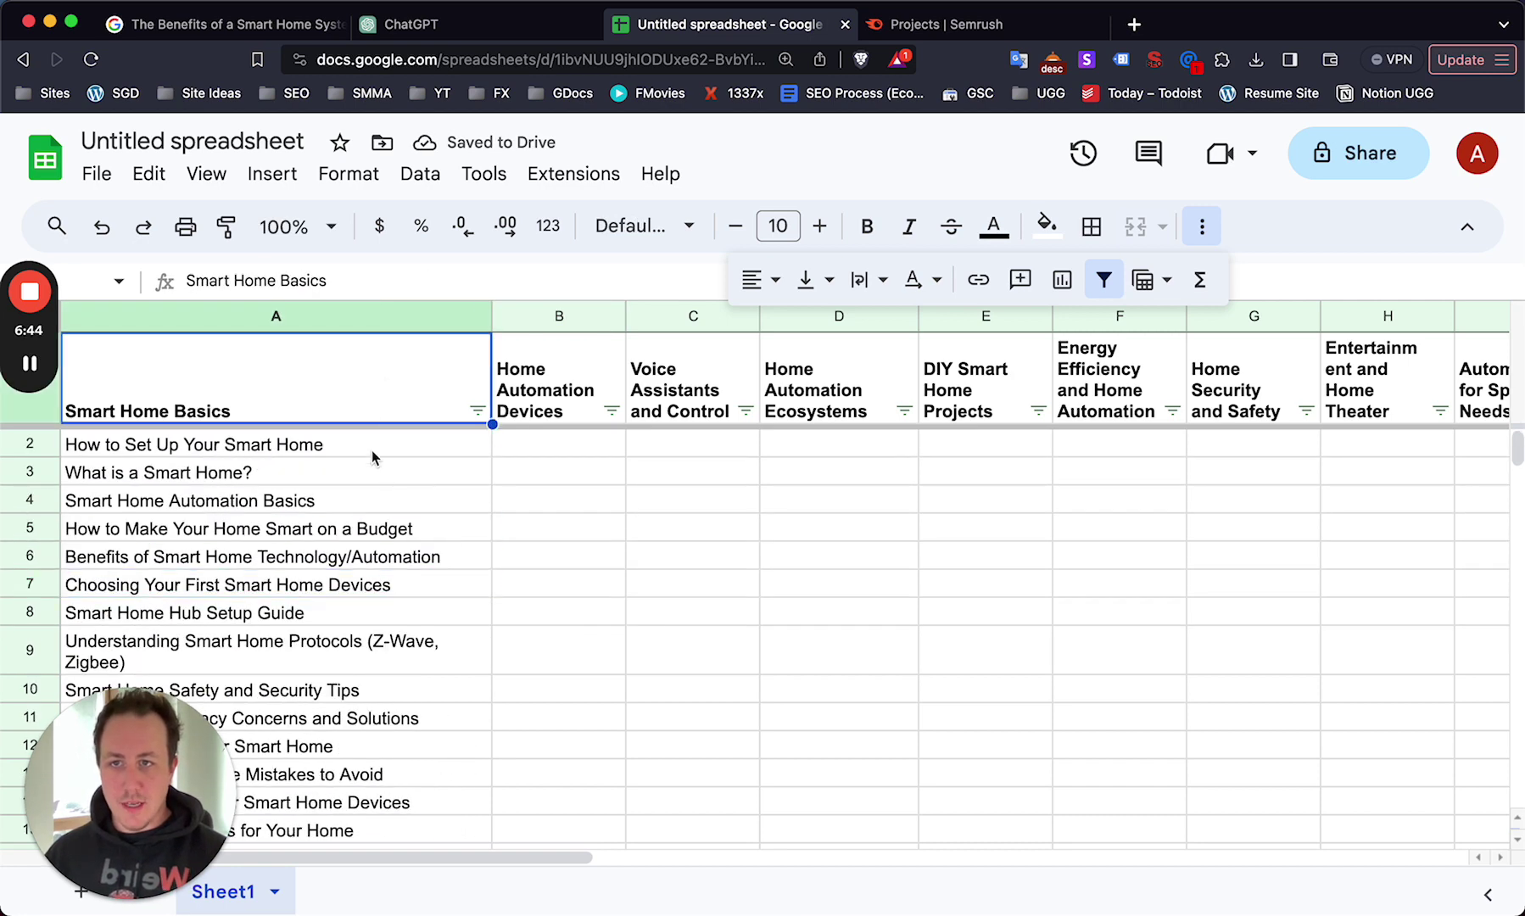
pyautogui.hscroll(5, 535, 368)
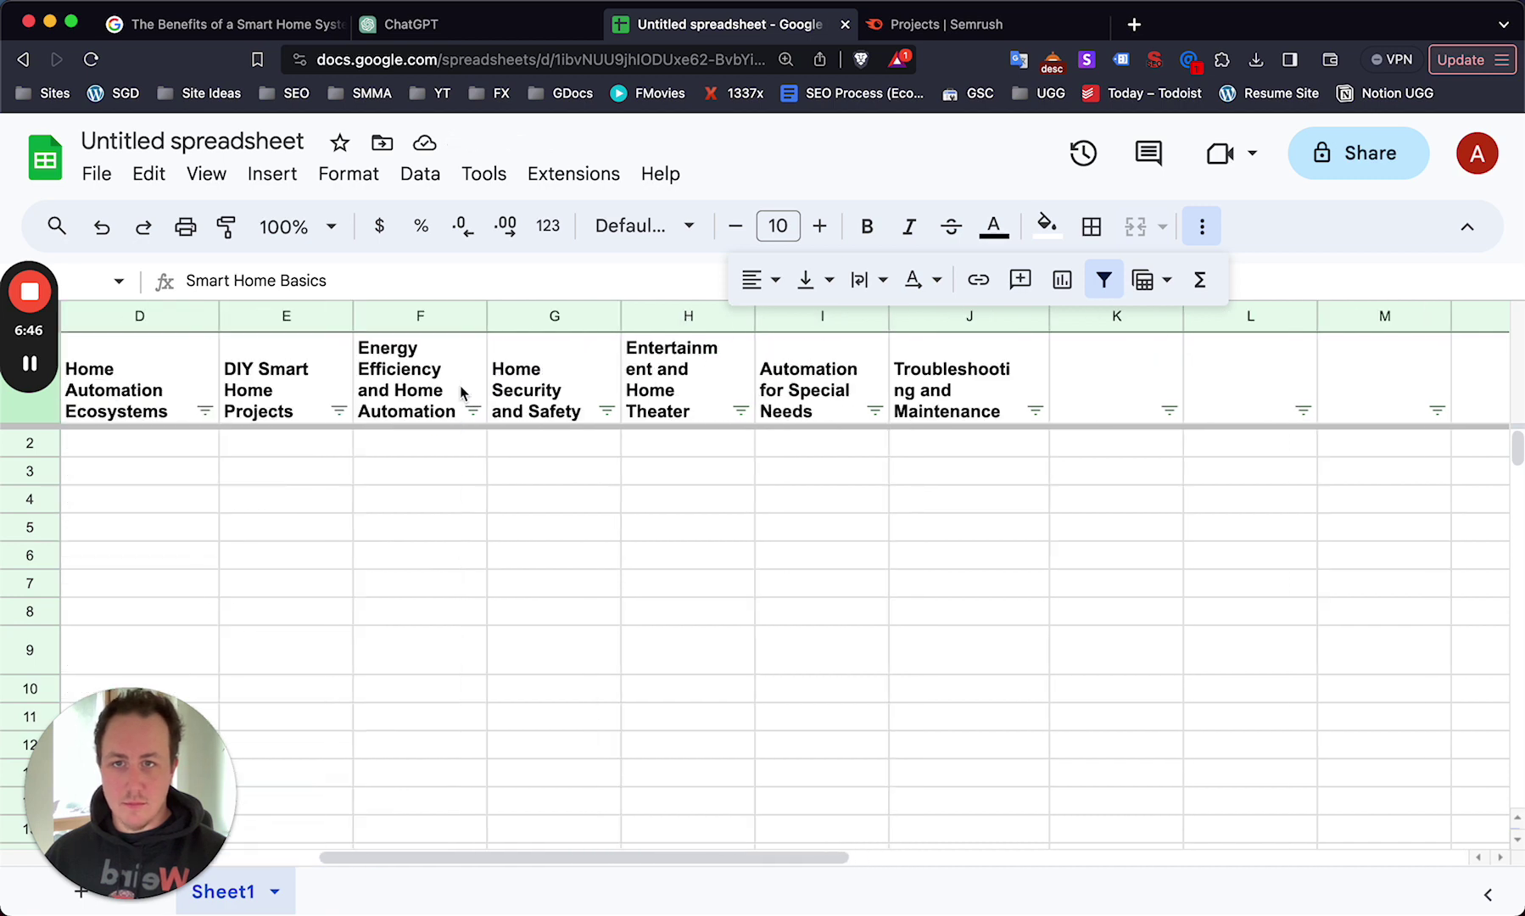
pyautogui.hscroll(-5, 459, 395)
pyautogui.scroll(-6, 293, 536)
pyautogui.scroll(6, 297, 535)
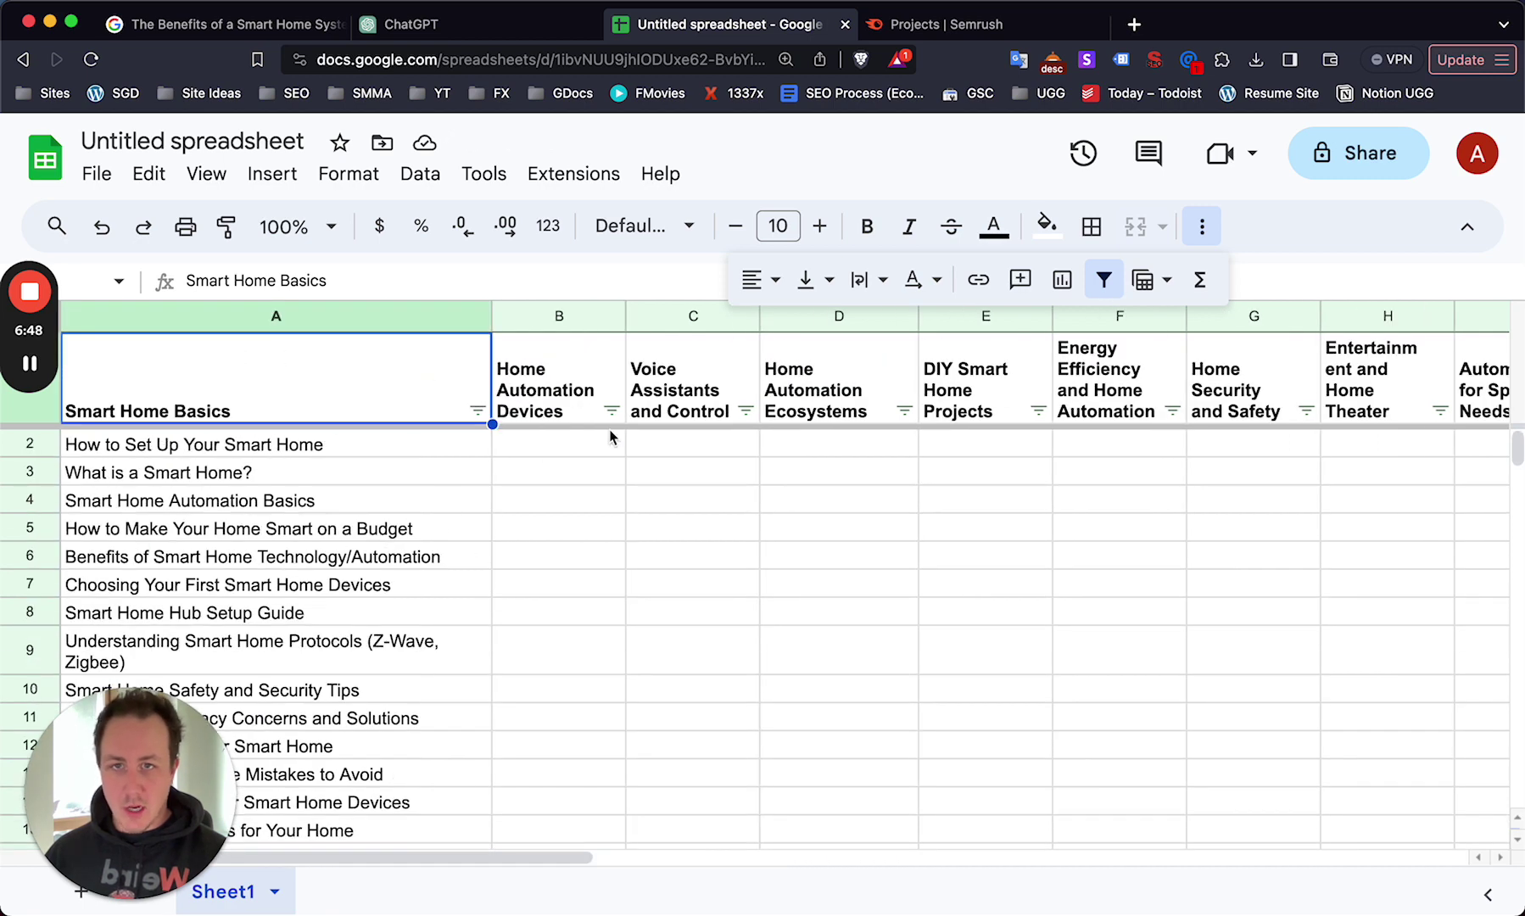
pyautogui.hscroll(5, 826, 401)
pyautogui.click(820, 395)
pyautogui.hscroll(-5, 820, 393)
pyautogui.click(681, 581)
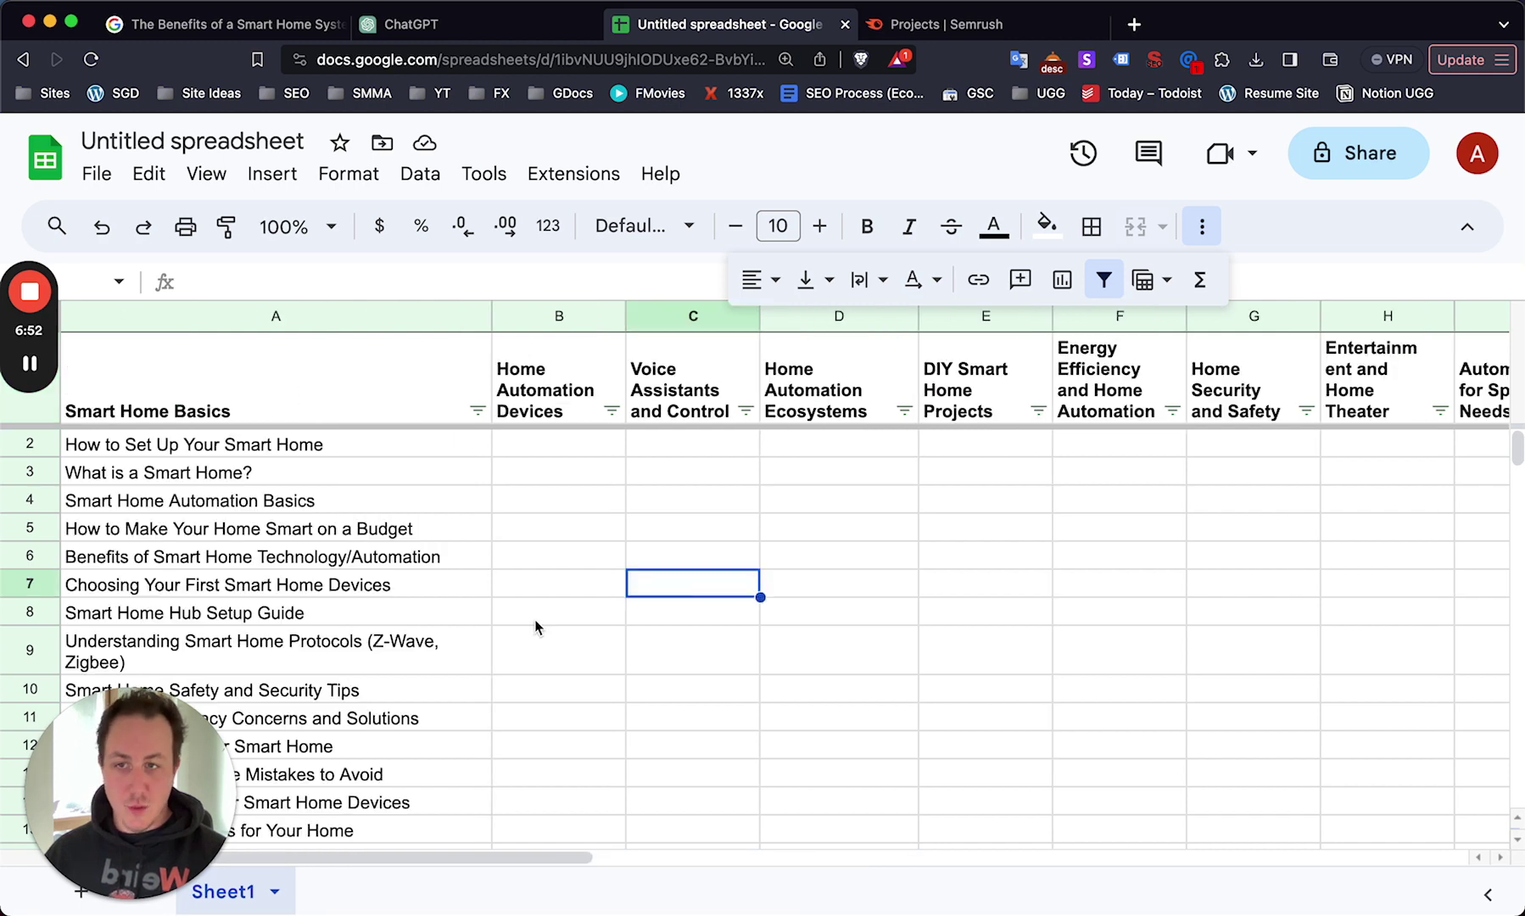
pyautogui.scroll(-4, 572, 558)
pyautogui.click(573, 557)
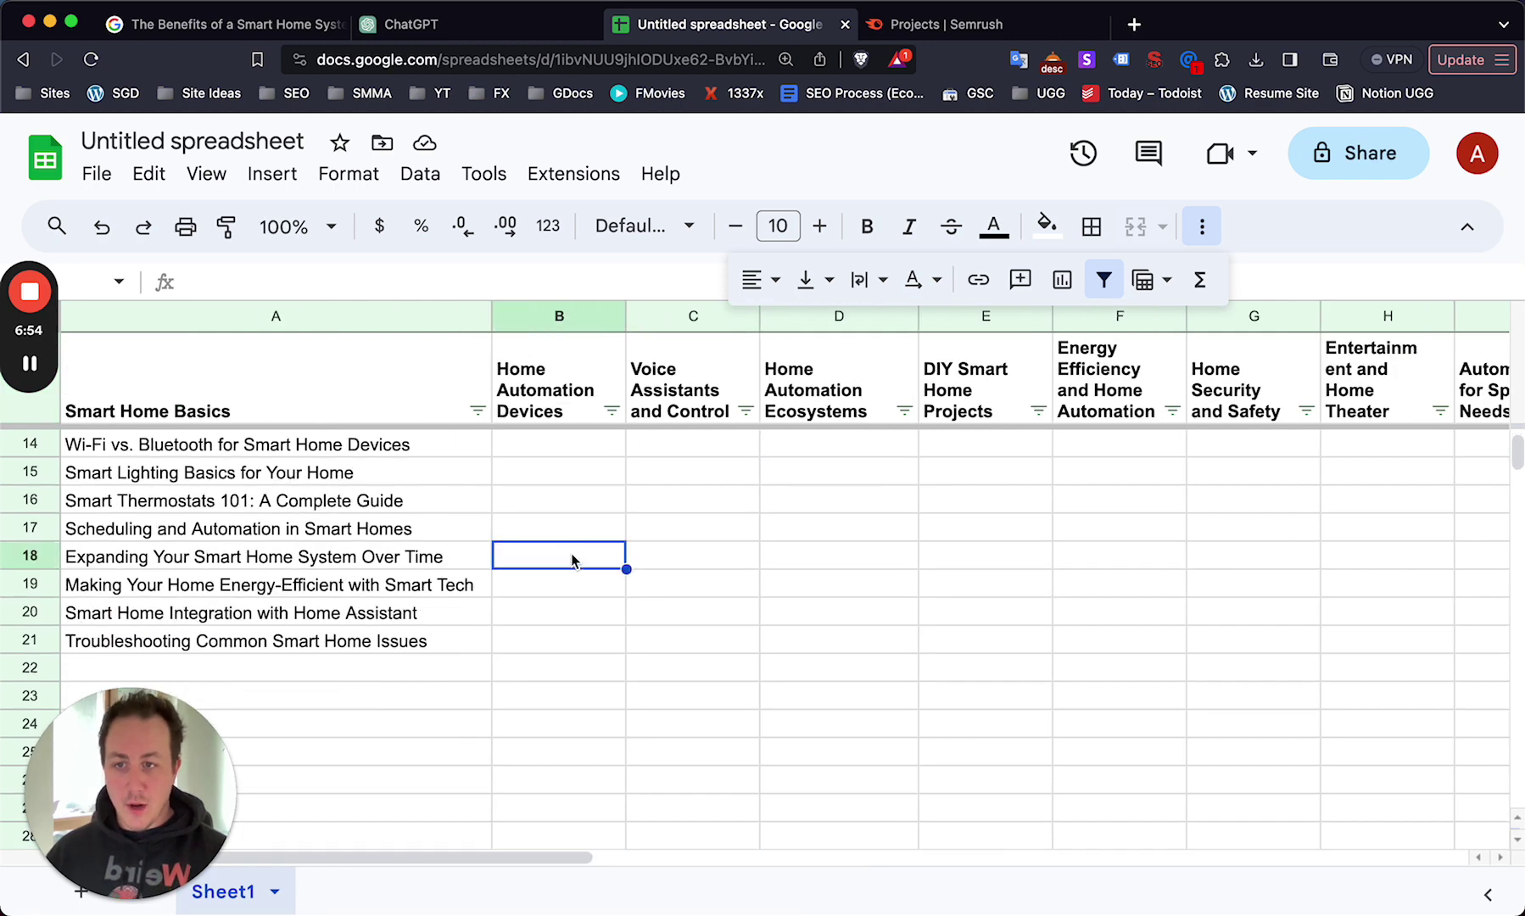
pyautogui.scroll(4, 573, 560)
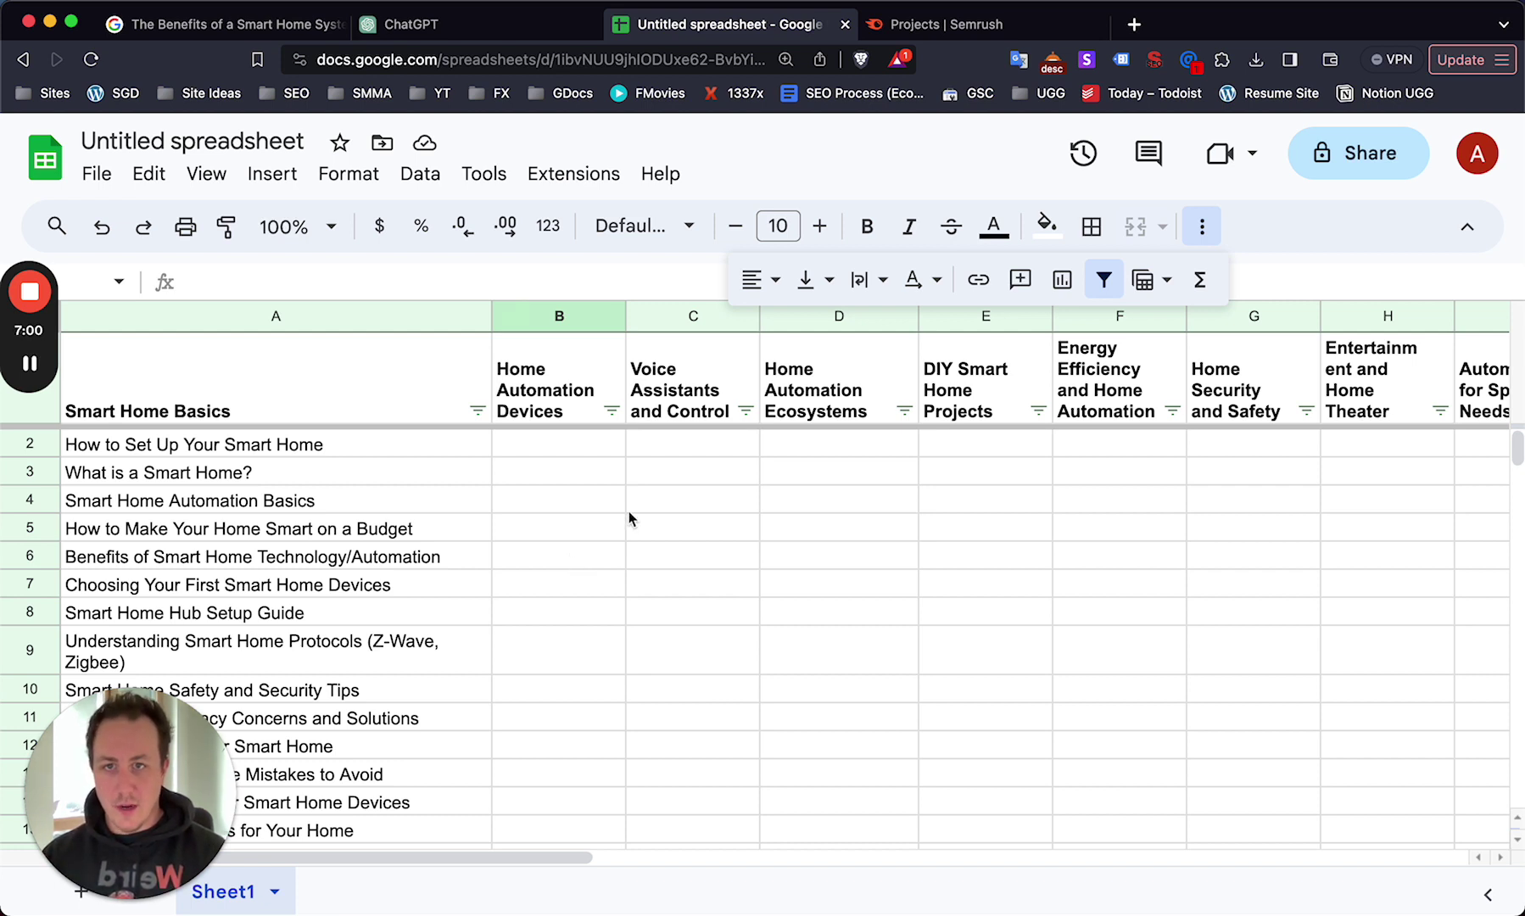
# Look up 'Smart Home Automation Basics' in Semrush Keyword Overview.
pyautogui.click(229, 502)
pyautogui.tripleClick(299, 283)
pyautogui.press('cmd+c')
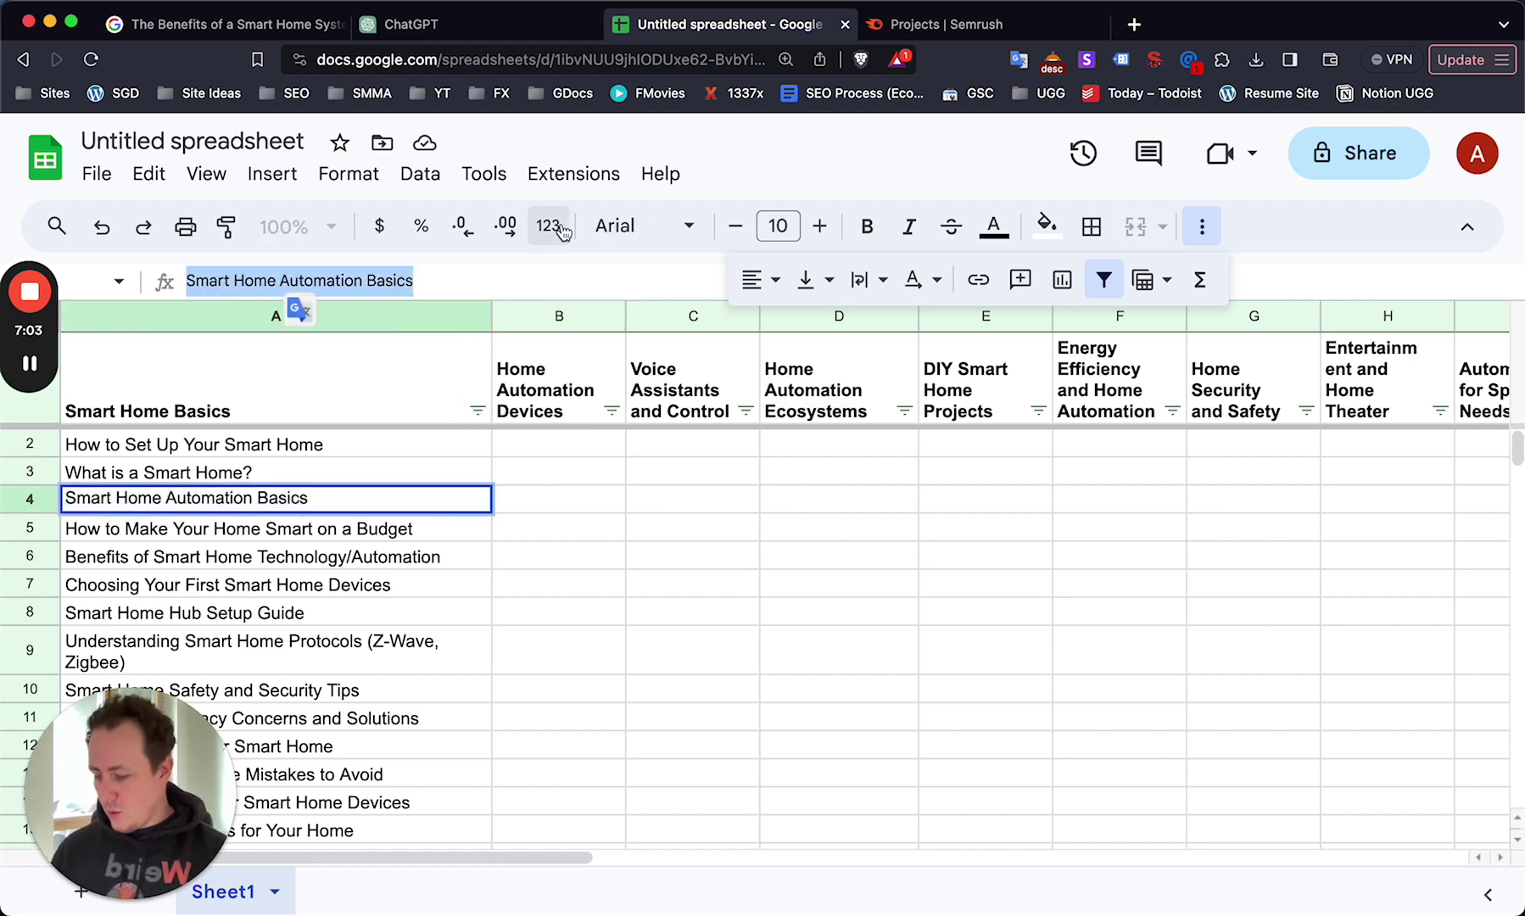
pyautogui.click(948, 24)
pyautogui.click(557, 194)
pyautogui.press('cmd+v')
pyautogui.press('Return')
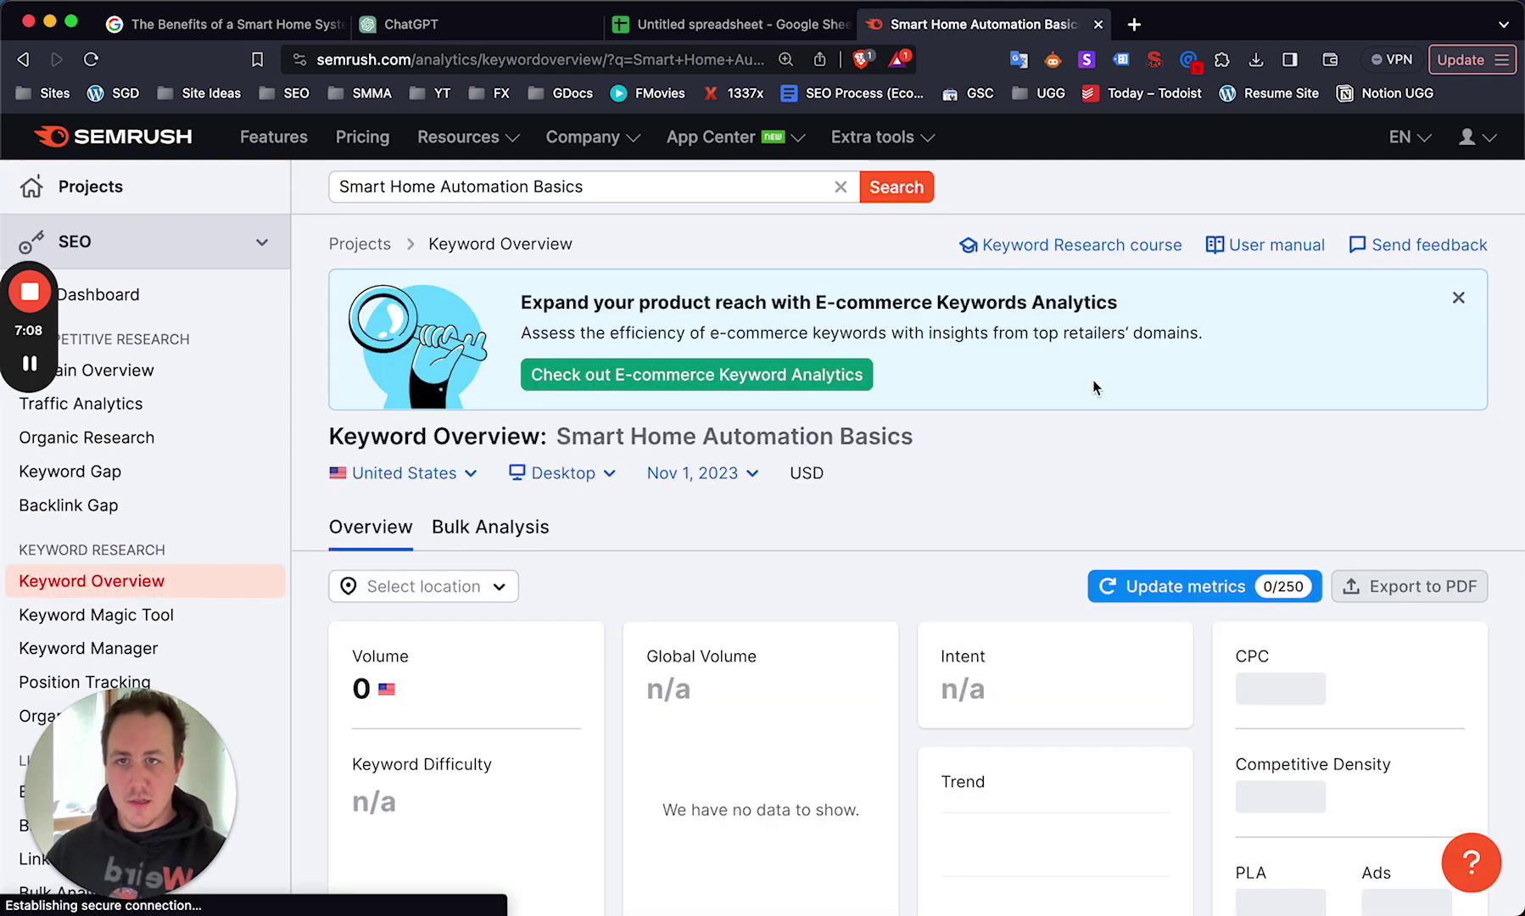
# Check the lowercase variation, then look up the trimmed keyword 'smart home automation'.
pyautogui.scroll(-7, 1130, 373)
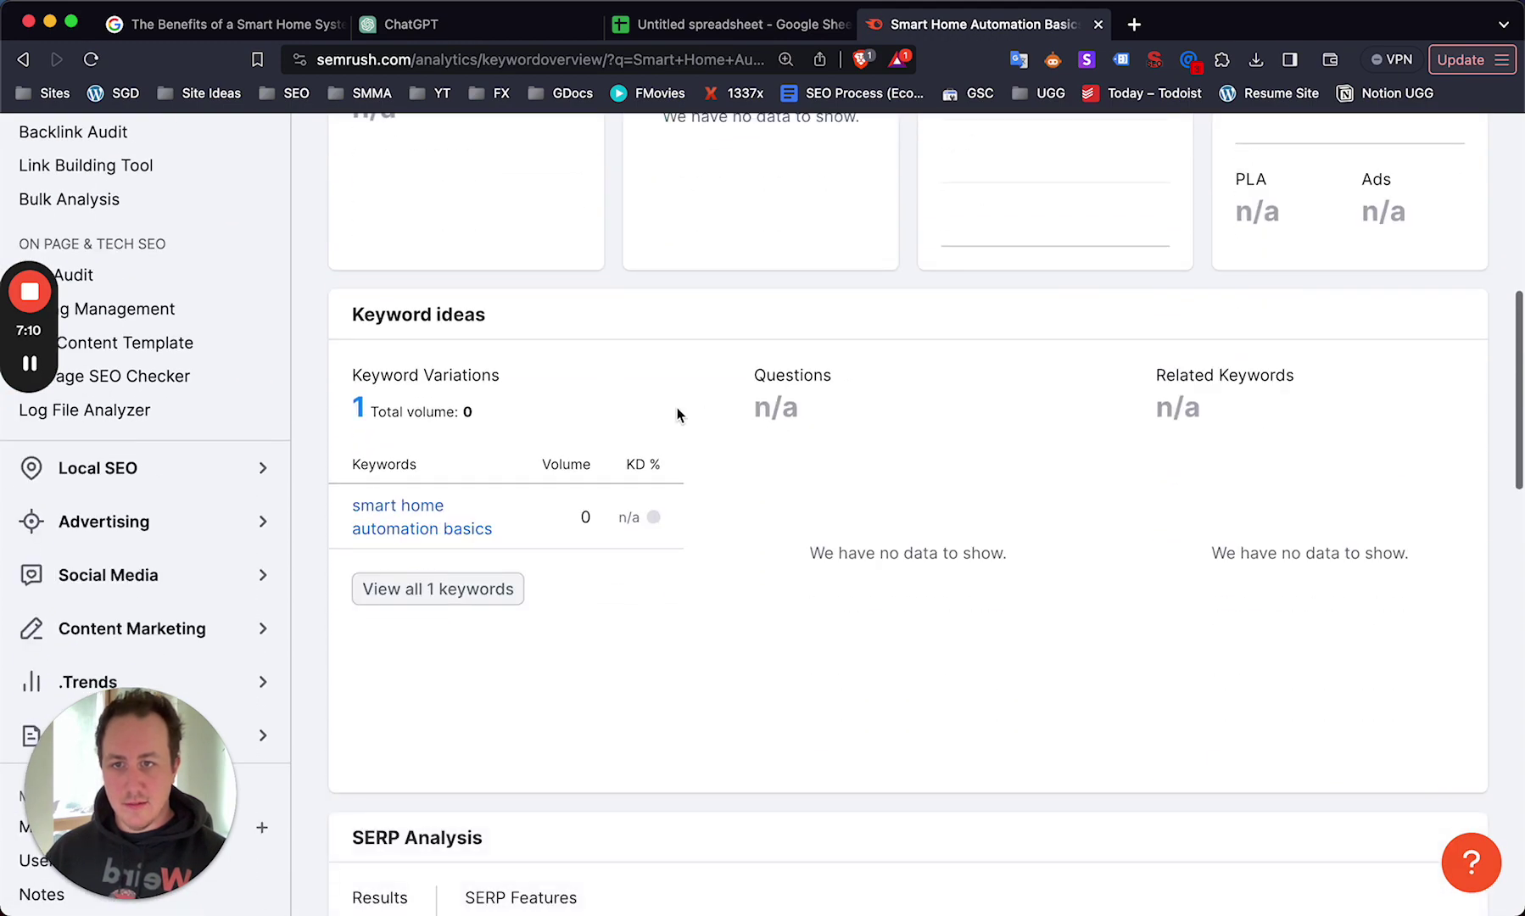
pyautogui.scroll(-6, 462, 517)
pyautogui.scroll(2, 454, 483)
pyautogui.scroll(3, 424, 428)
pyautogui.click(405, 405)
pyautogui.scroll(10, 834, 457)
pyautogui.doubleClick(554, 187)
pyautogui.press('BackSpace')
pyautogui.press('Return')
pyautogui.scroll(-8, 896, 434)
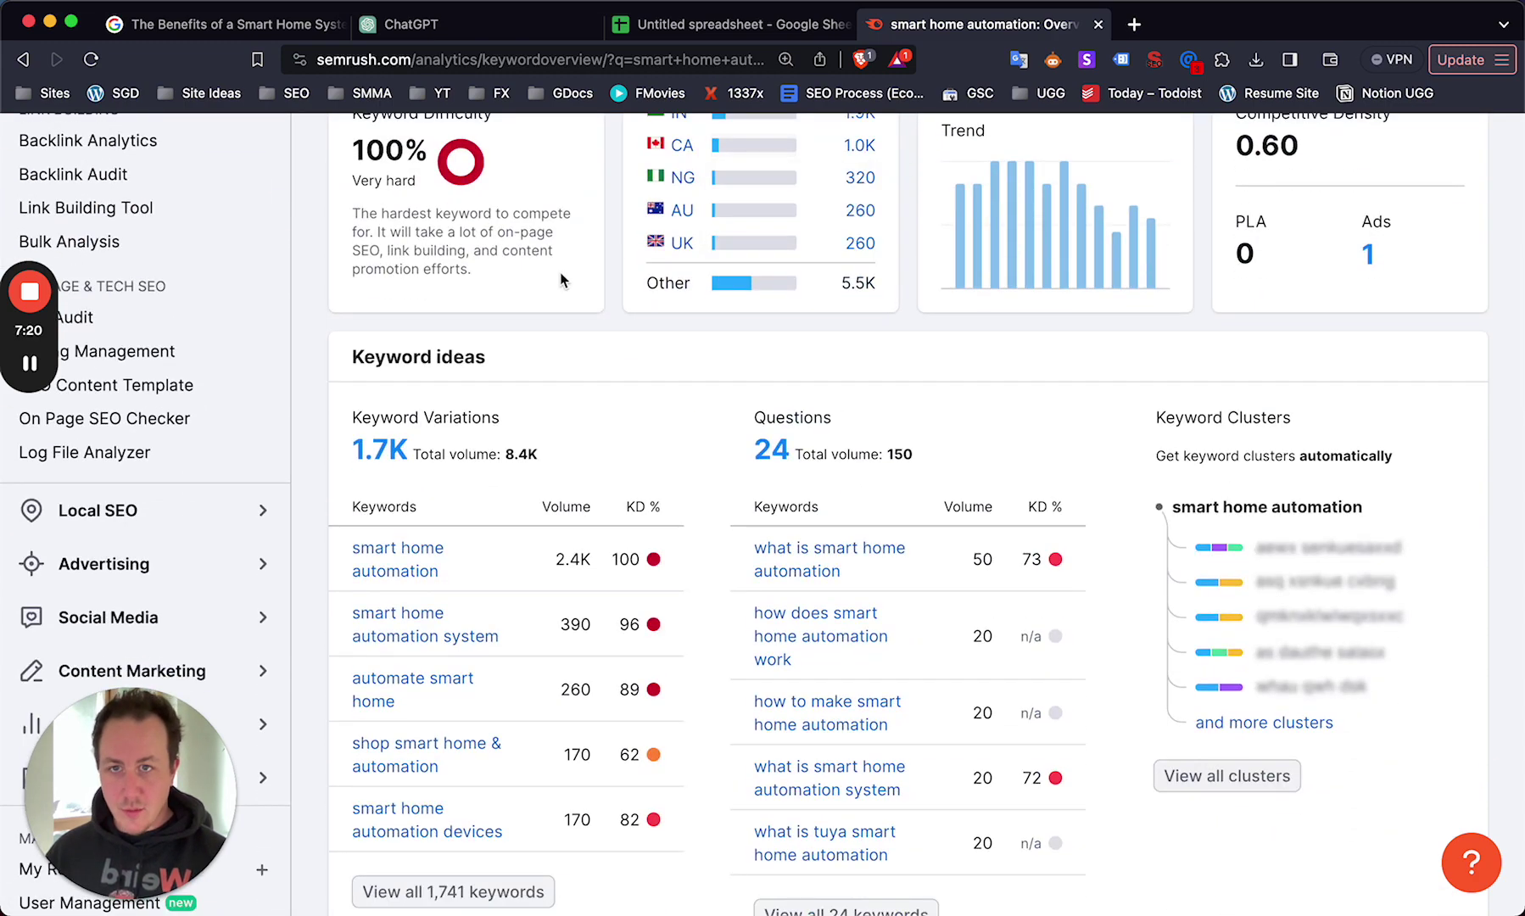
pyautogui.scroll(7, 589, 391)
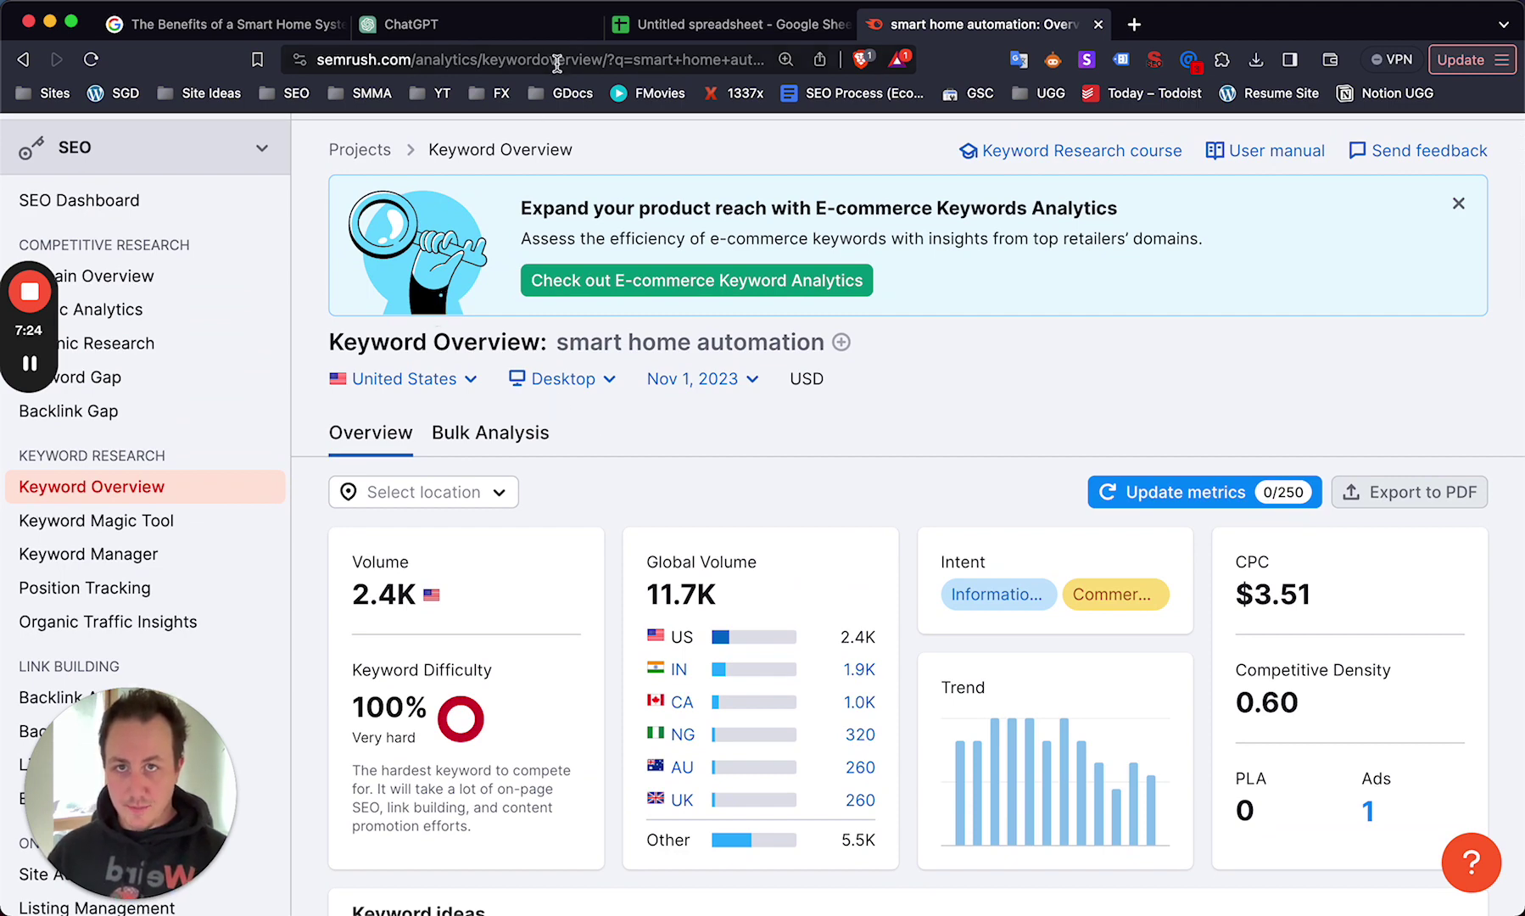
# Copy the A5 topic 'How to Make Your Home Smart on a Budget'.
pyautogui.click(256, 25)
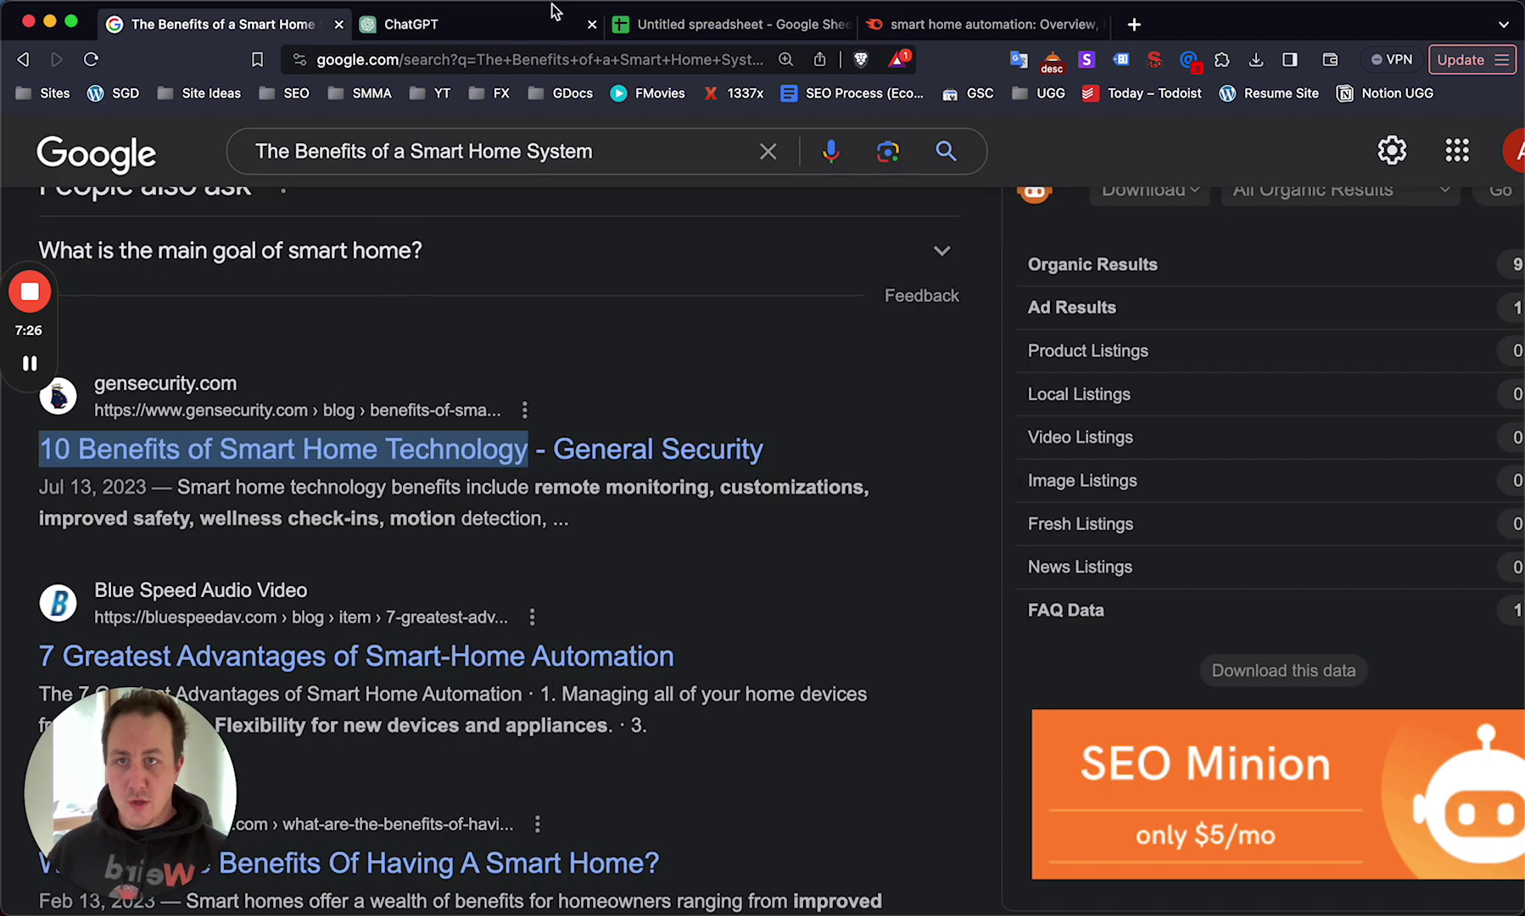
pyautogui.click(735, 24)
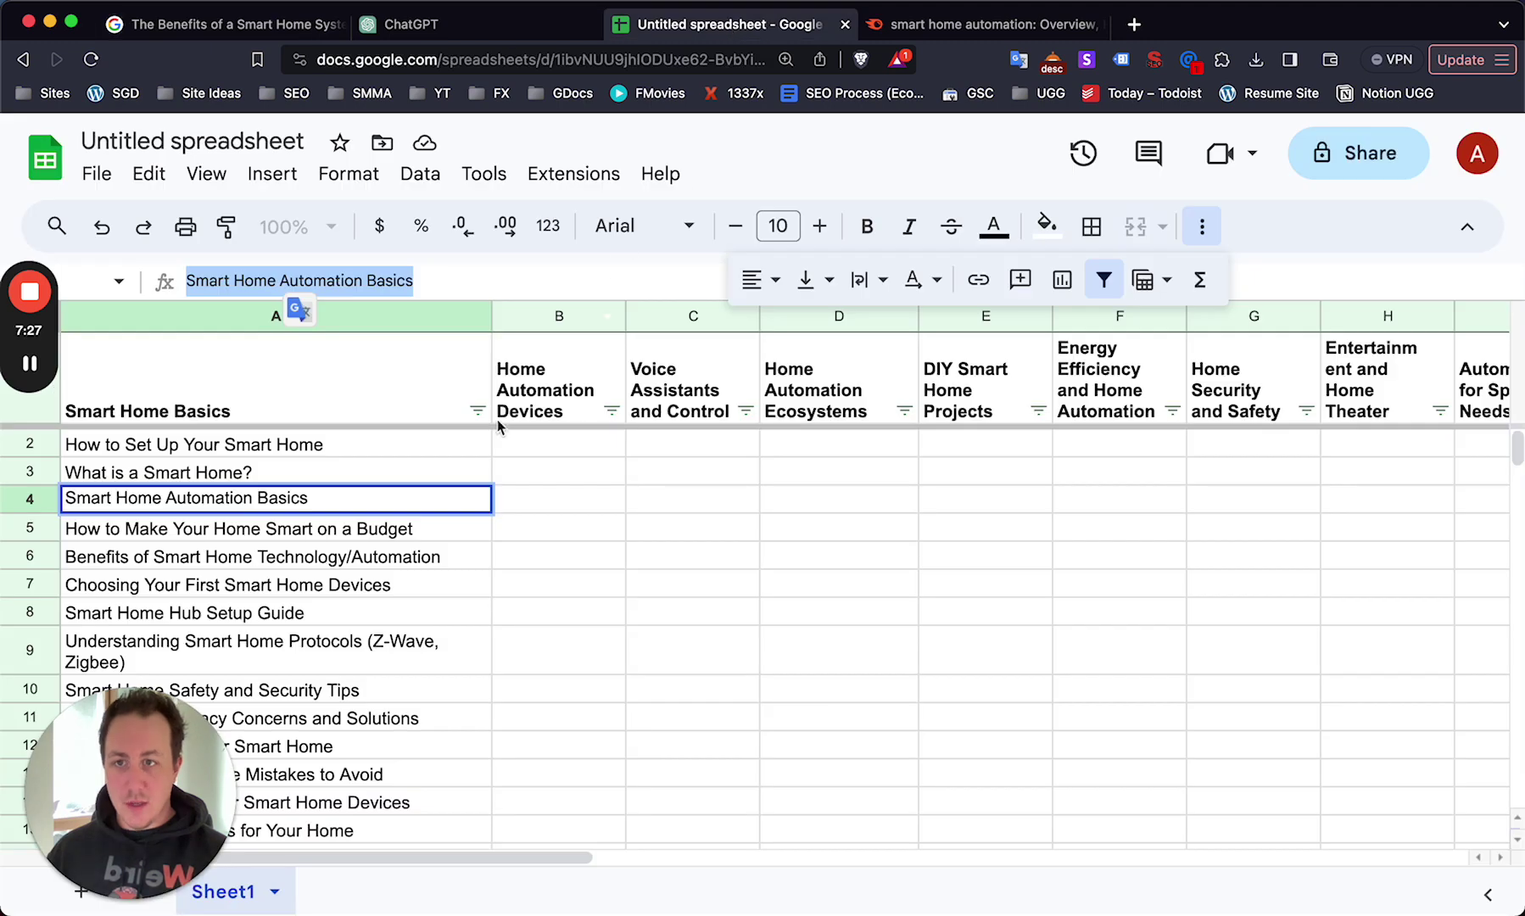
pyautogui.click(365, 562)
pyautogui.tripleClick(356, 526)
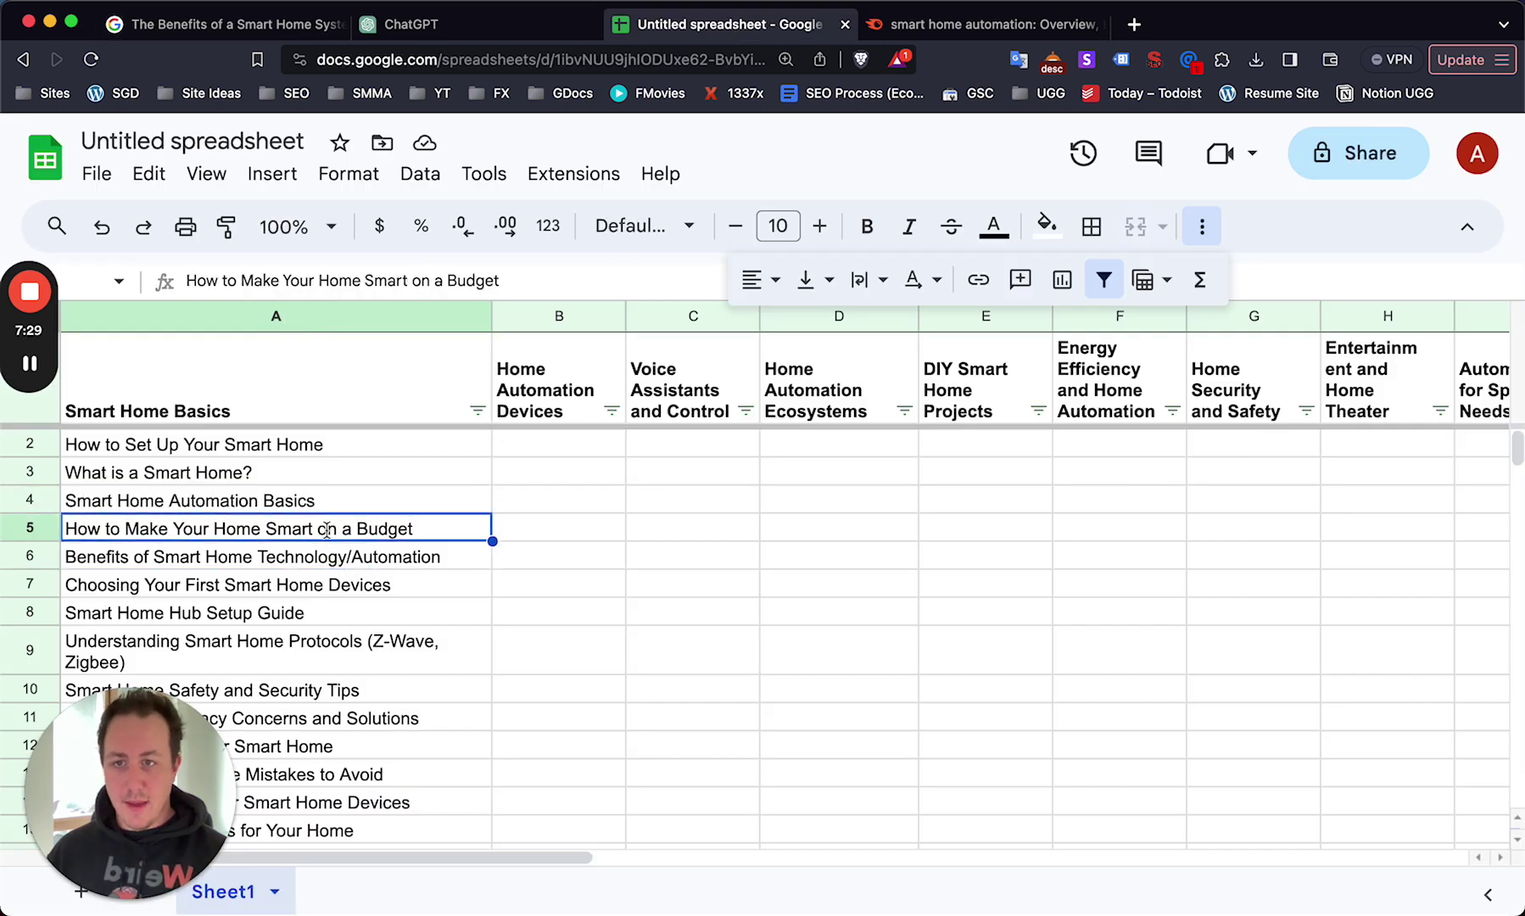
pyautogui.tripleClick(348, 281)
pyautogui.press('cmd+c')
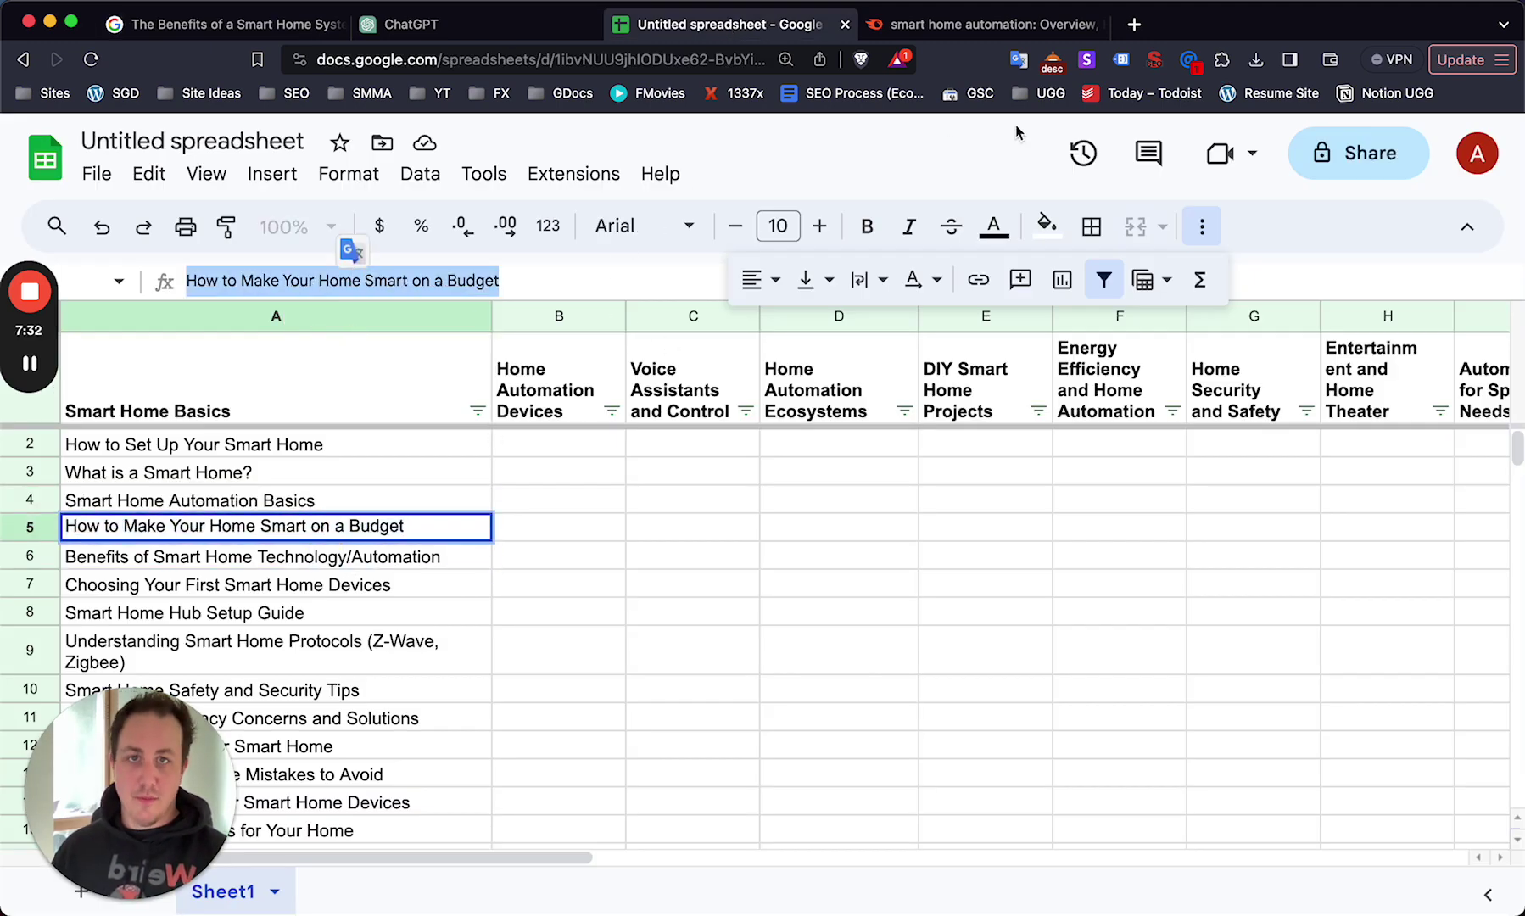
# Look up the budget title in Semrush: US volume 10, CPC $1.72.
pyautogui.click(1001, 28)
pyautogui.scroll(-2, 929, 313)
pyautogui.tripleClick(605, 186)
pyautogui.press('cmd+v')
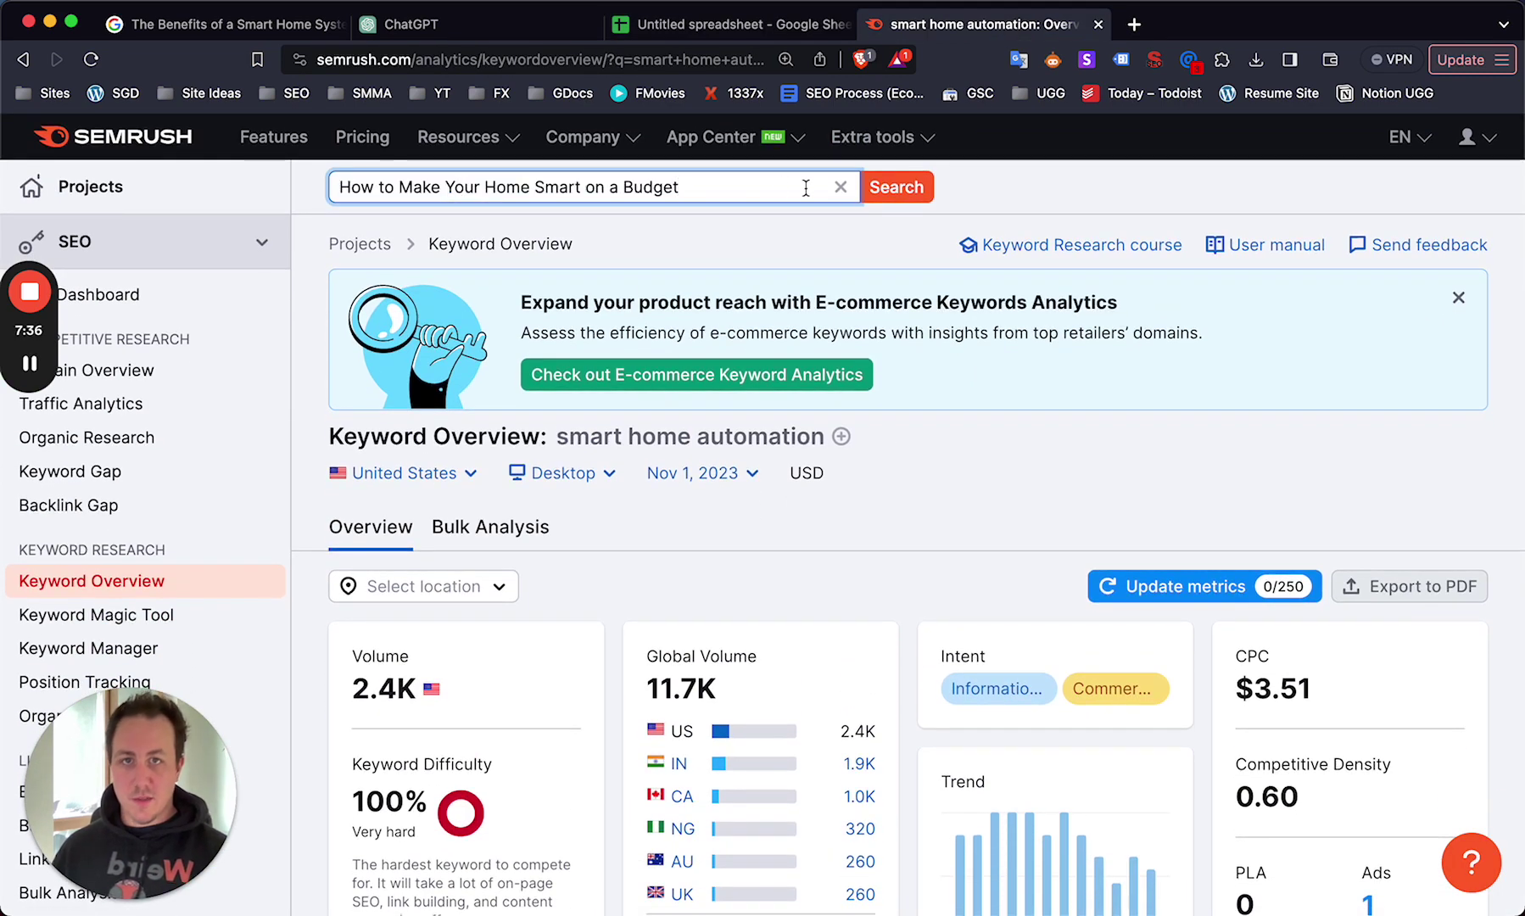
pyautogui.click(896, 187)
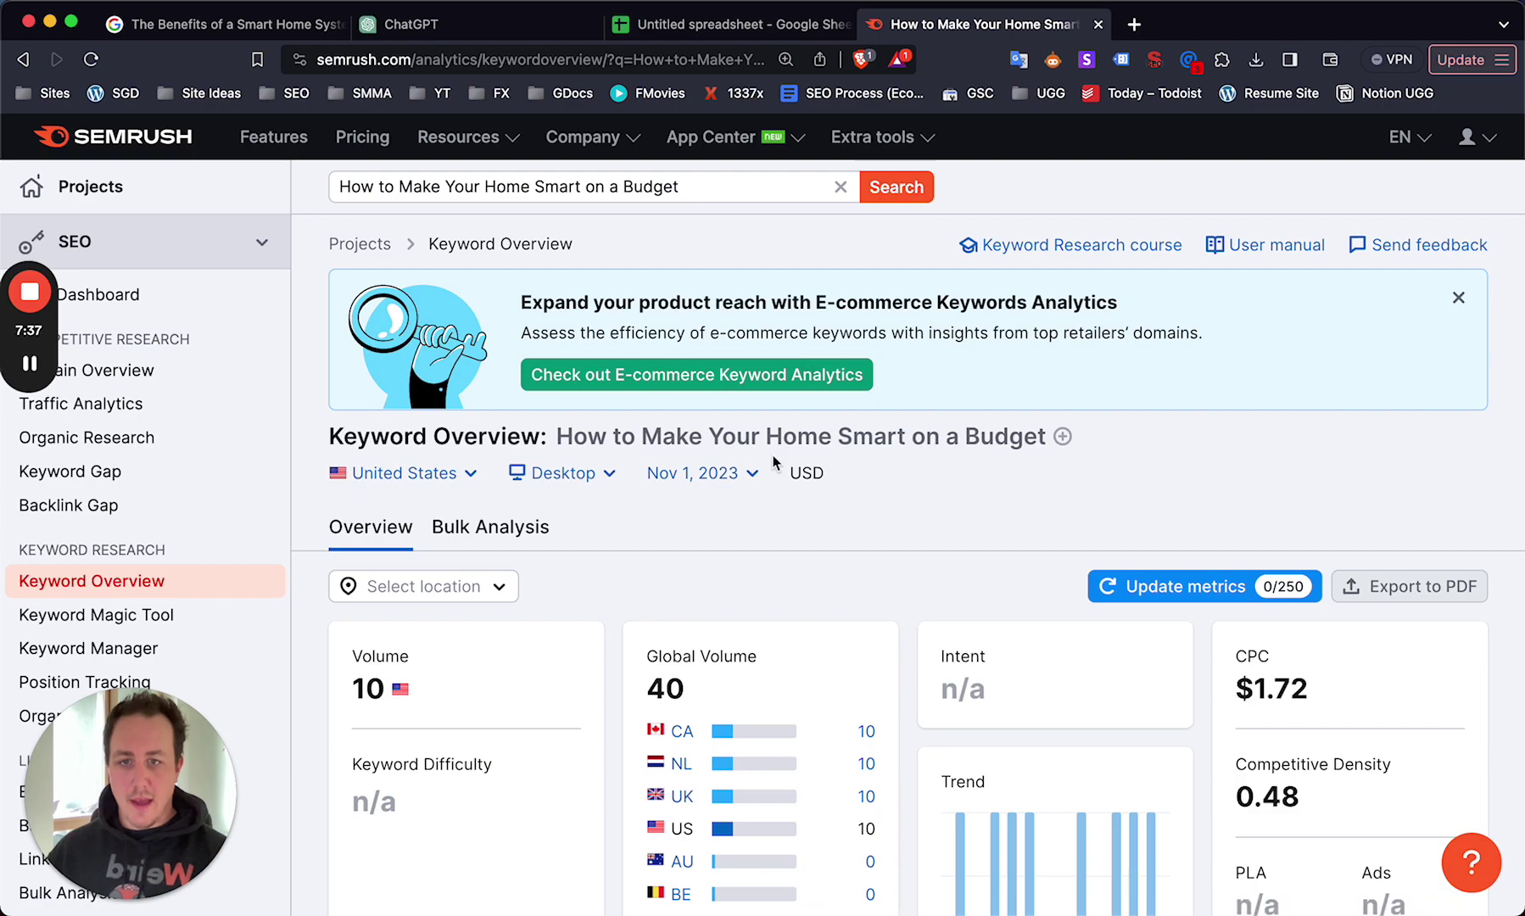
pyautogui.scroll(-5, 774, 462)
pyautogui.scroll(3, 774, 593)
pyautogui.scroll(2, 560, 469)
pyautogui.scroll(-8, 530, 549)
pyautogui.scroll(1, 543, 509)
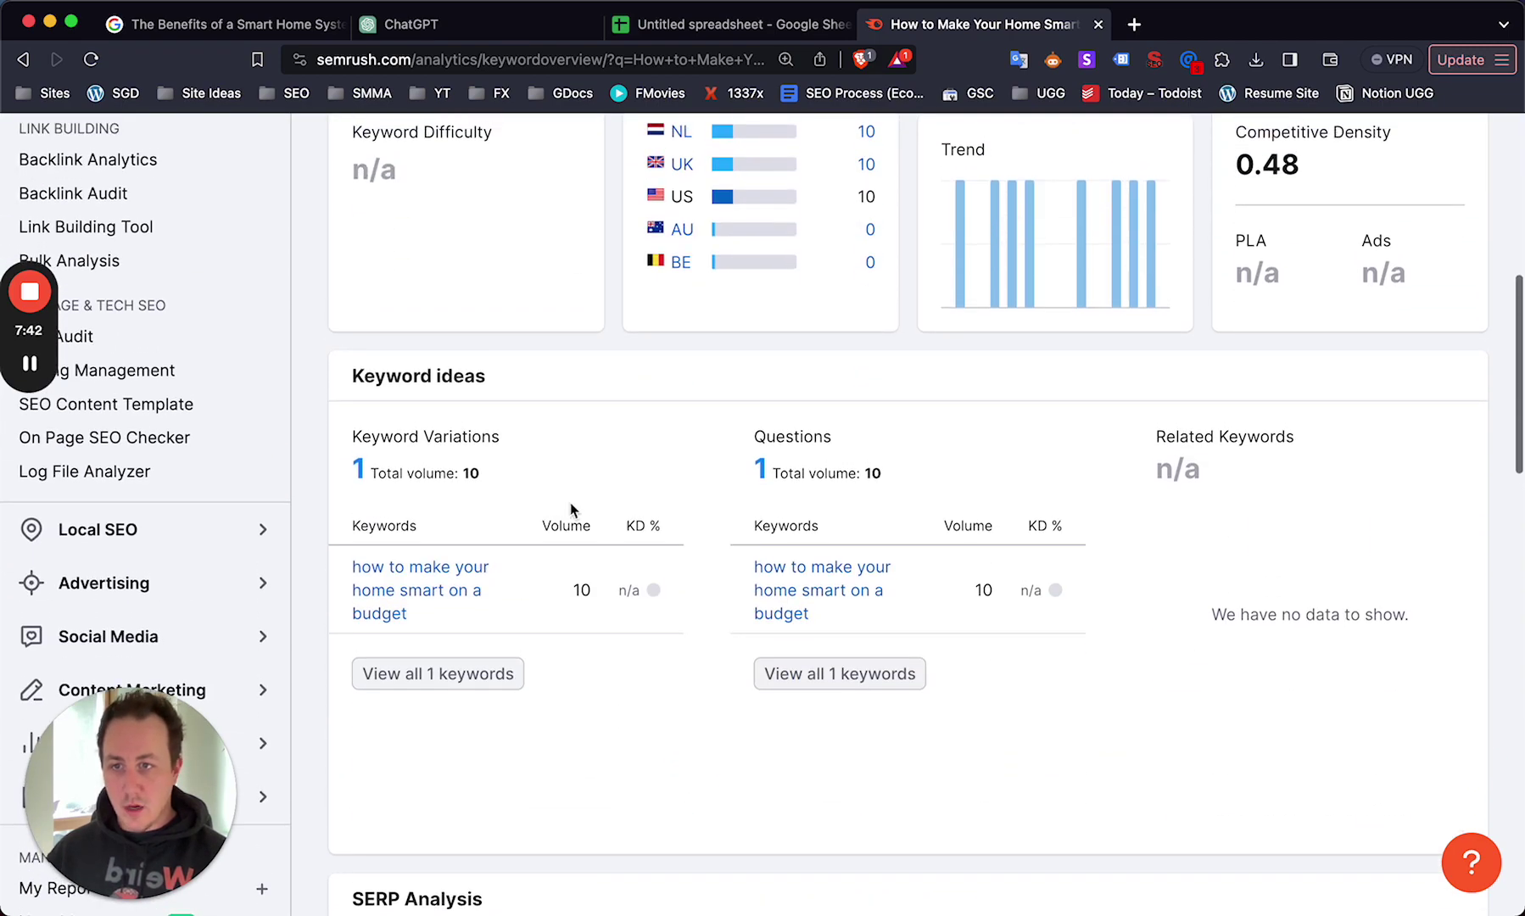
pyautogui.scroll(-8, 568, 504)
pyautogui.scroll(15, 583, 505)
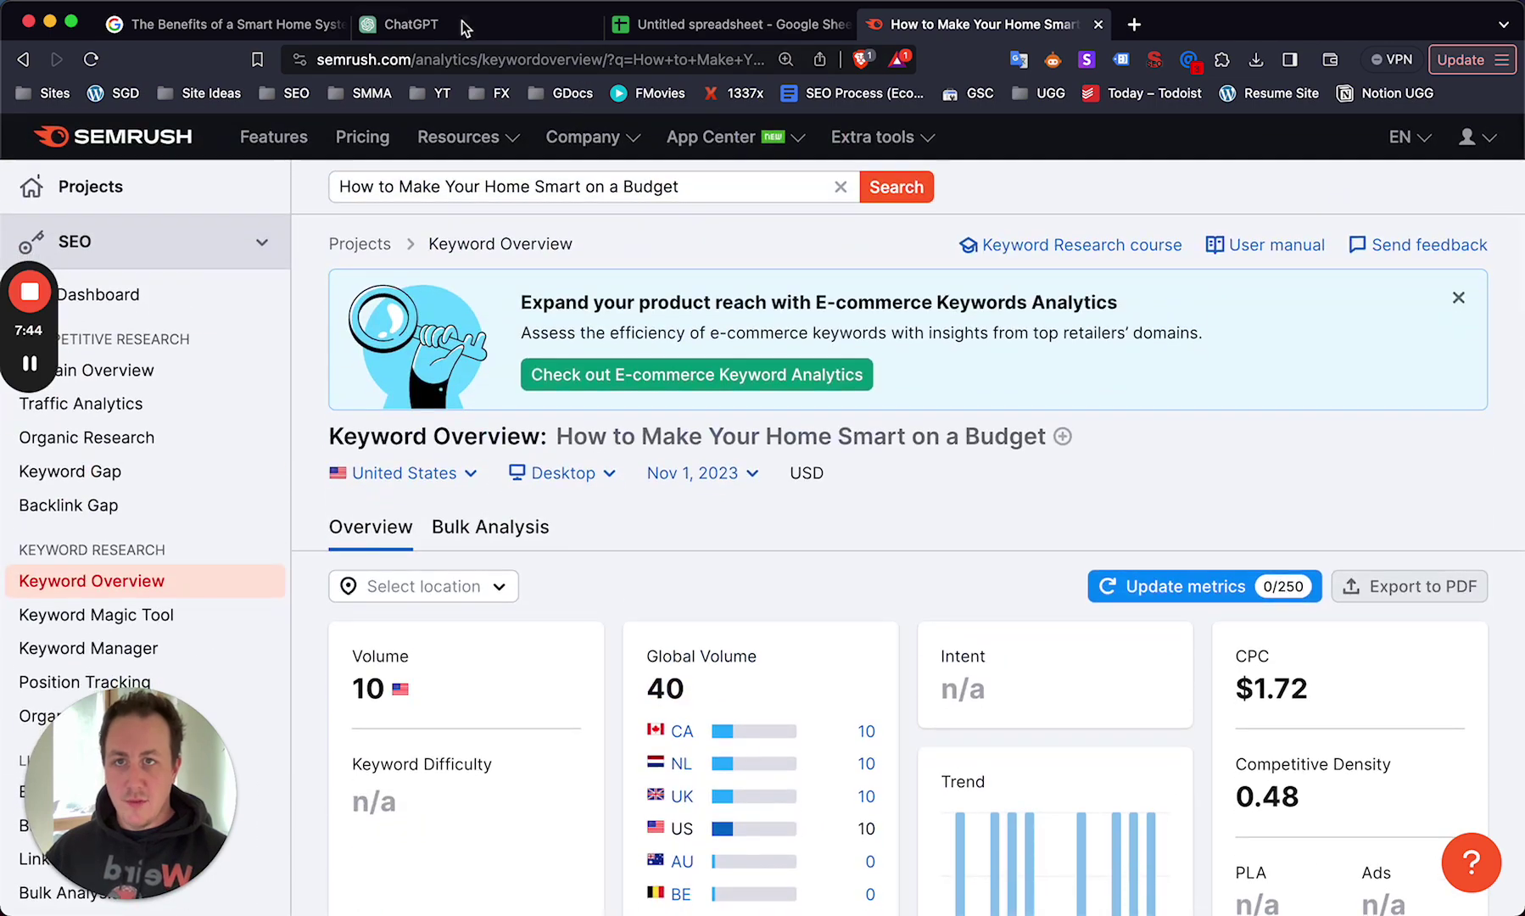
pyautogui.click(236, 26)
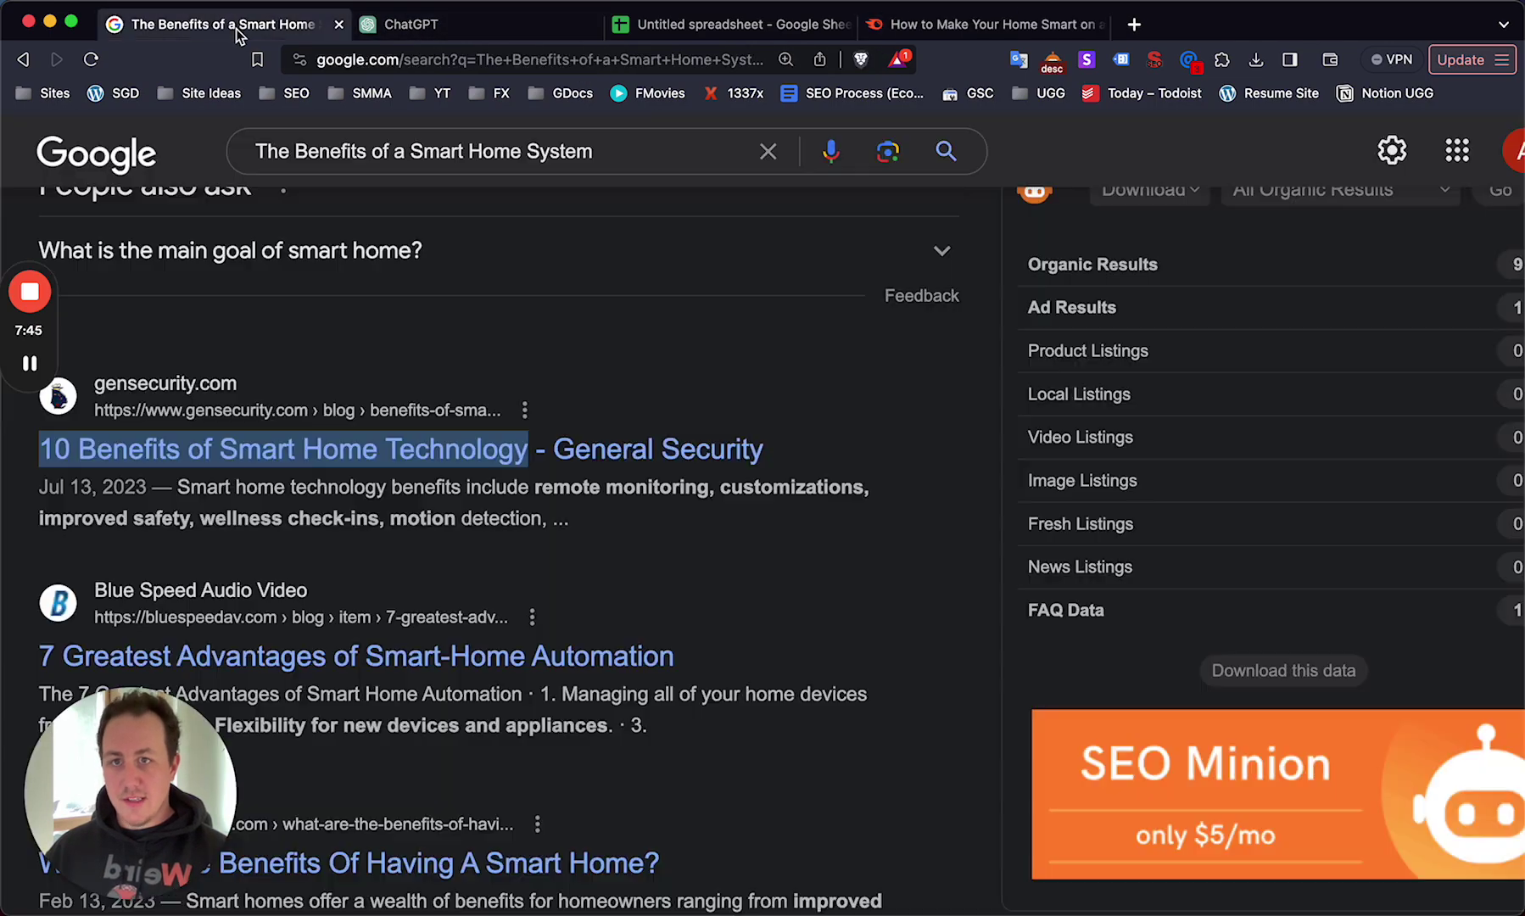
# Scroll through the remaining Google search results for the topic.
pyautogui.click(888, 599)
pyautogui.scroll(-3, 424, 471)
pyautogui.scroll(-6, 408, 471)
pyautogui.scroll(-10, 408, 543)
pyautogui.scroll(8, 408, 543)
pyautogui.scroll(10, 408, 543)
# Check the ChatGPT list, then review column A topics down to 'Smart Lighting Basics for Your Home'.
pyautogui.click(469, 26)
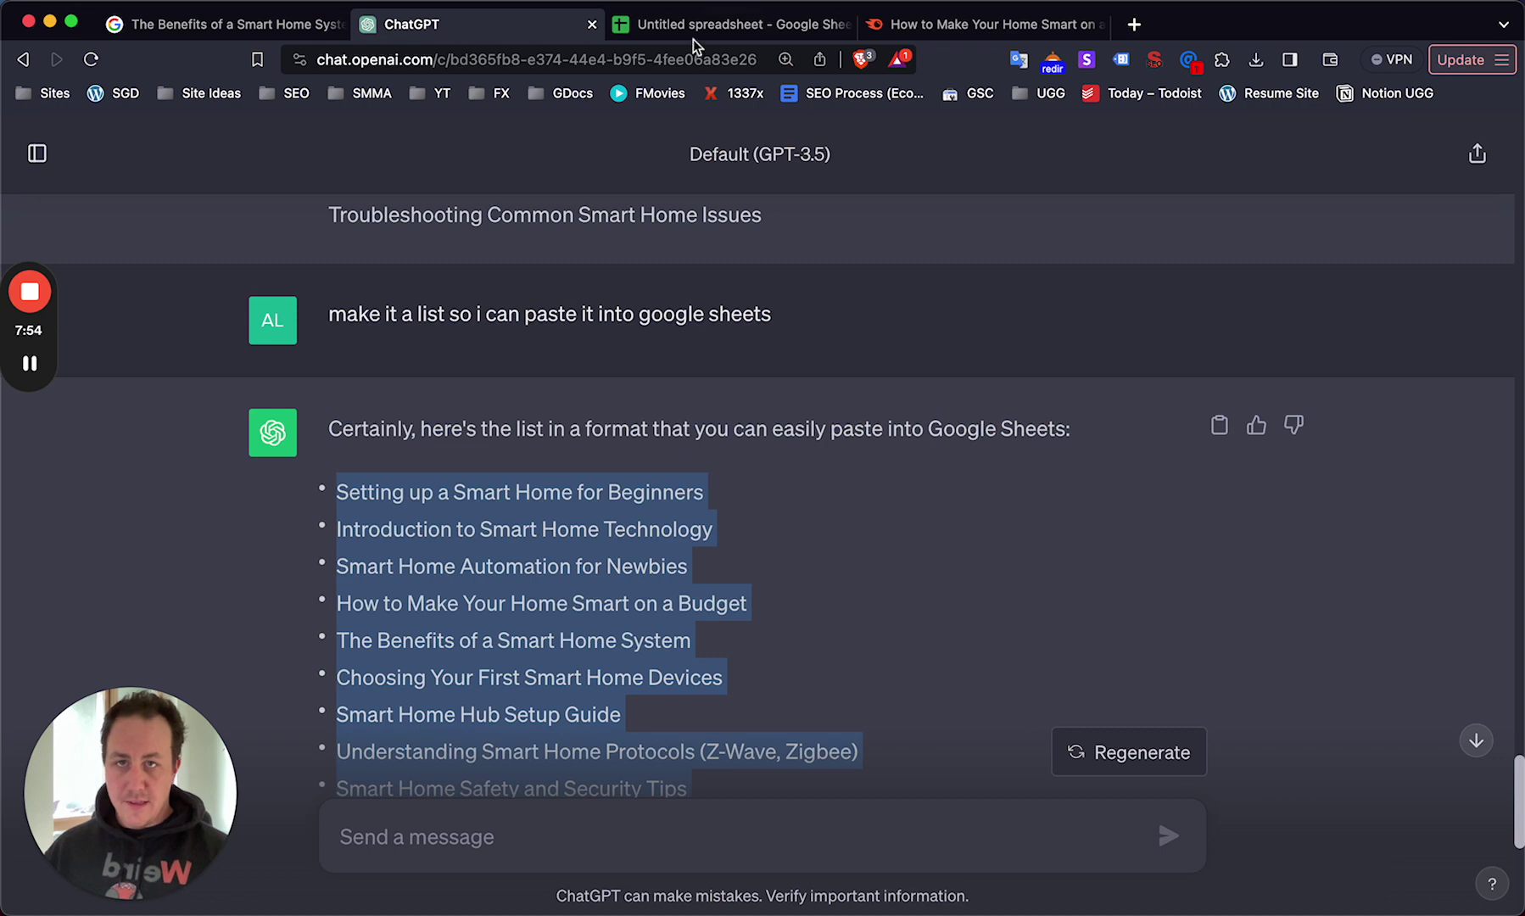
pyautogui.click(670, 23)
pyautogui.click(390, 585)
pyautogui.click(571, 647)
pyautogui.scroll(-3, 488, 644)
pyautogui.scroll(-3, 488, 651)
pyautogui.click(384, 407)
pyautogui.click(600, 657)
pyautogui.click(307, 640)
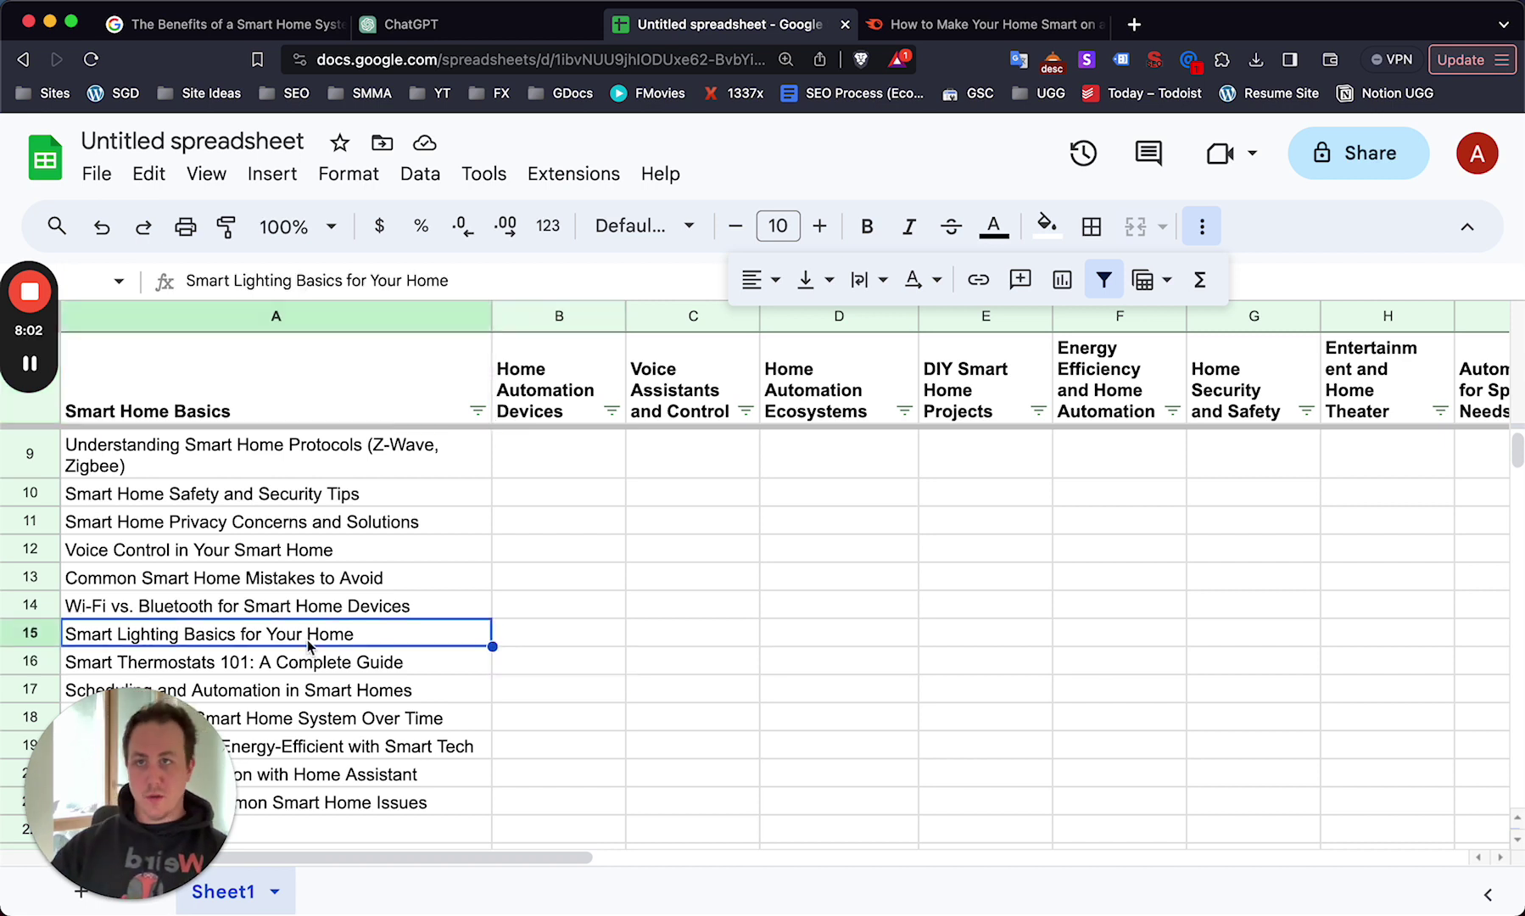